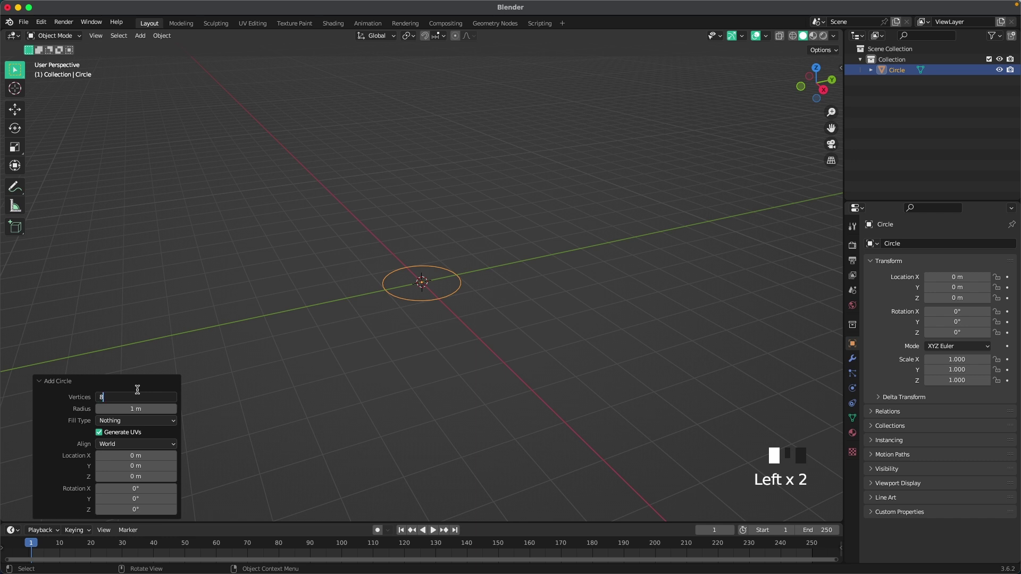
Give the new circle 8 vertices and enter Edit Mode on it.
{"action": "left_click", "coordinate": [404, 234]}
{"action": "left_click", "coordinate": [451, 293]}
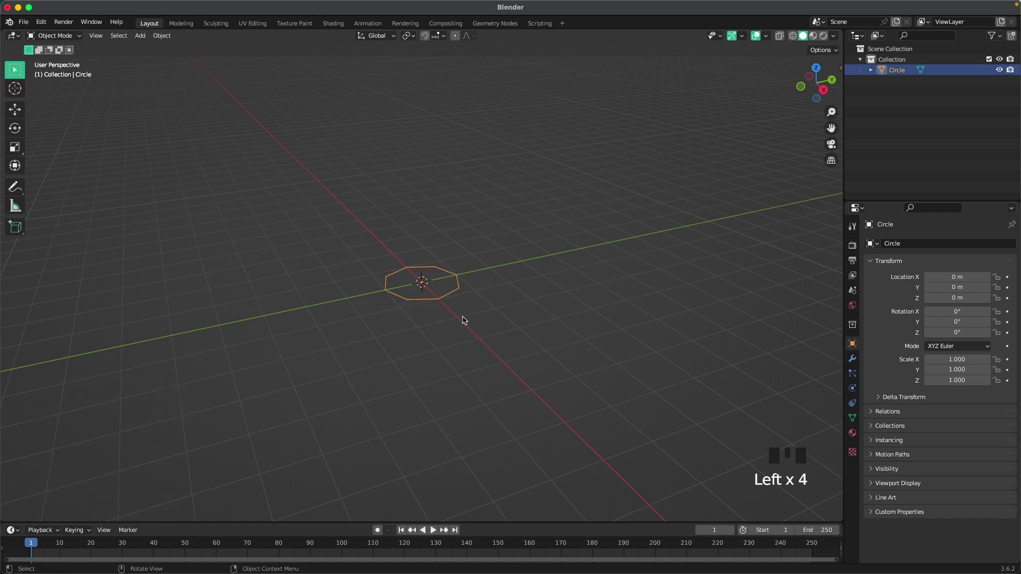
{"action": "key", "text": "Tab"}
{"action": "scroll", "coordinate": [461, 310], "scroll_direction": "up", "scroll_amount": 2}
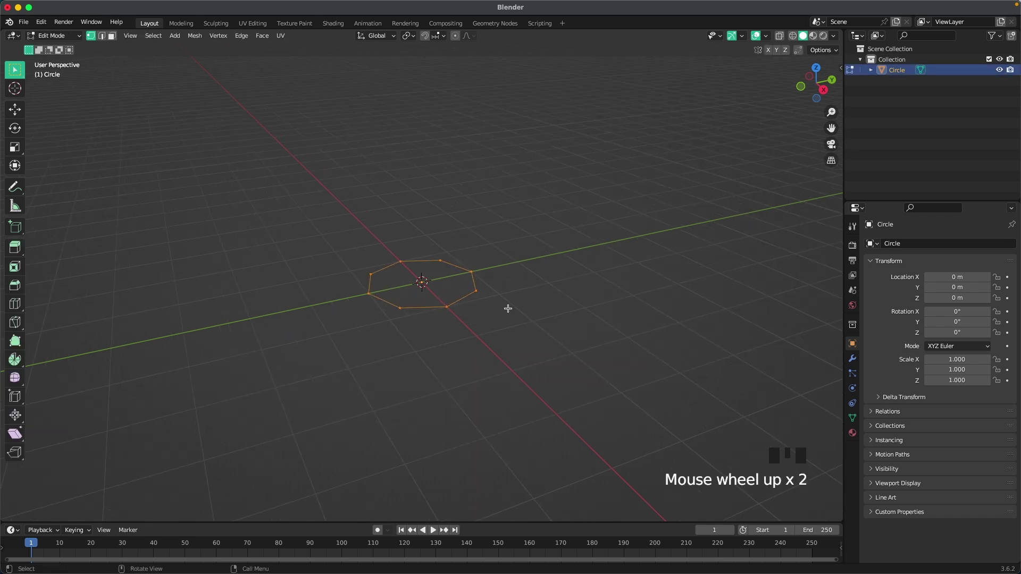
Extrude the octagon about 1.81 m upward along Z and scale the upper rim outward by about 1.3.
{"action": "key", "text": "e"}
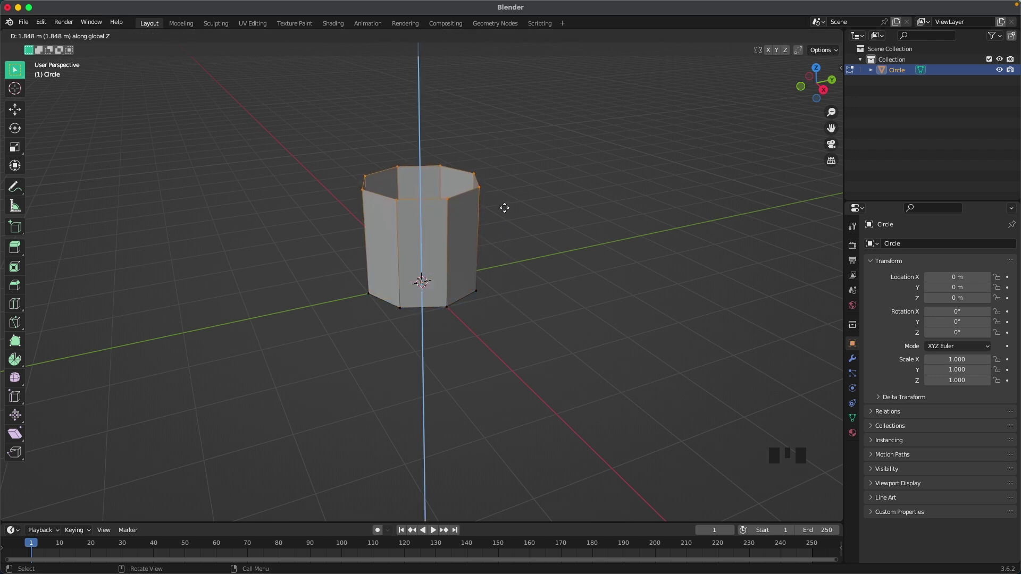
{"action": "left_click", "coordinate": [504, 208]}
{"action": "key", "text": "s"}
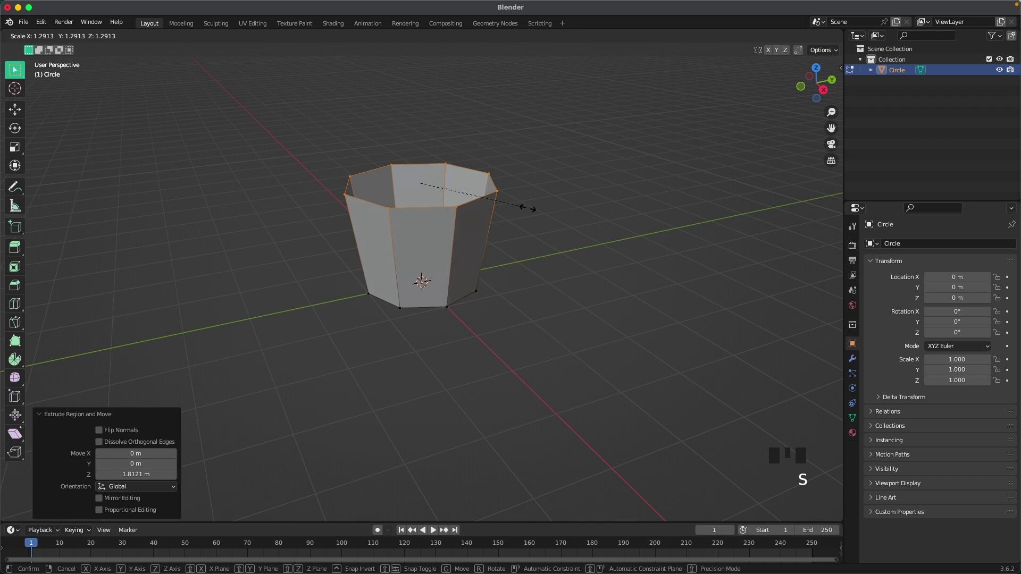
{"action": "left_click", "coordinate": [528, 208]}
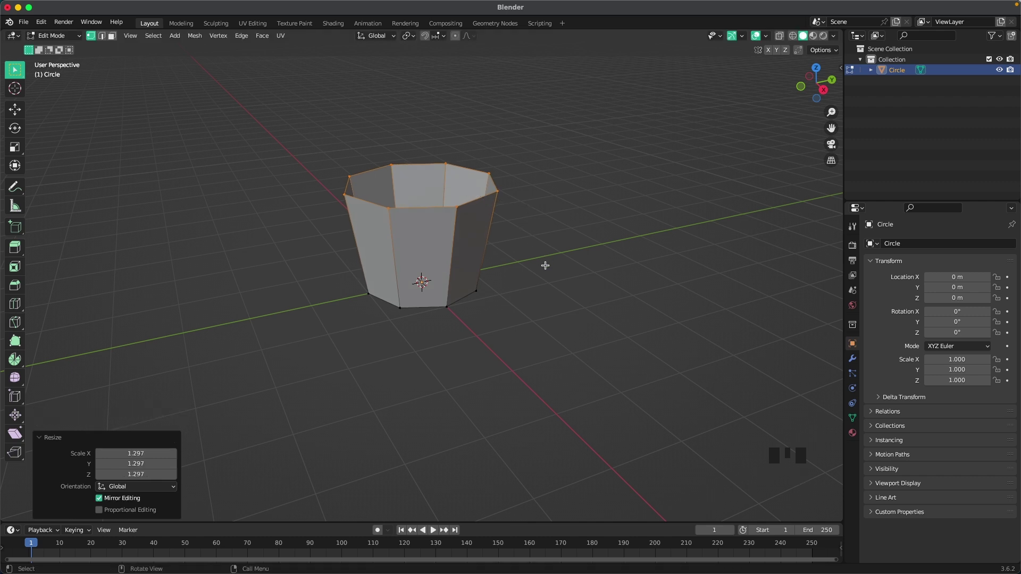
In front view with X-ray on, select all the vertical side edges and bevel them about 0.05 m wide.
{"action": "key", "text": "grave"}
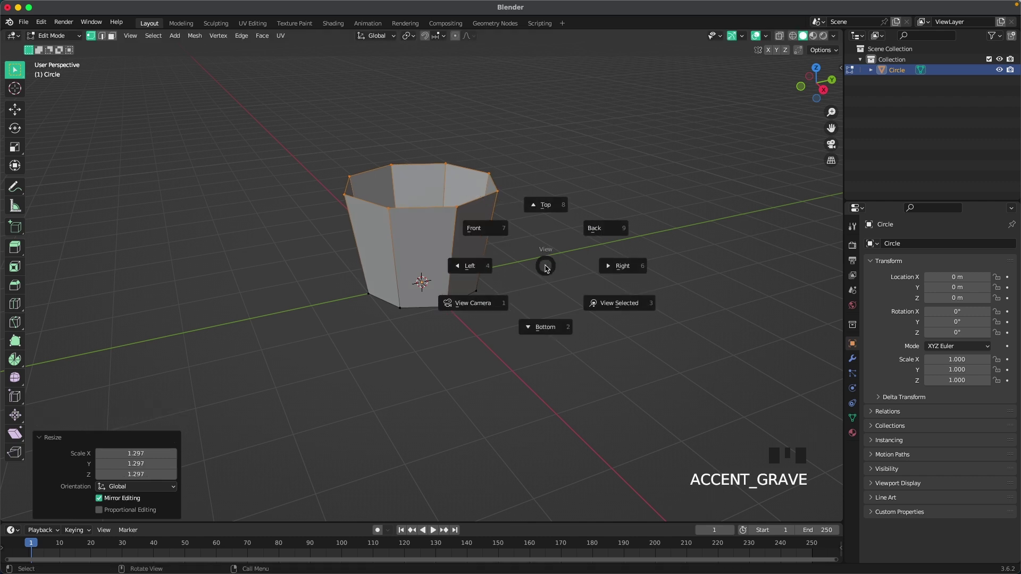
{"action": "left_click", "coordinate": [501, 245]}
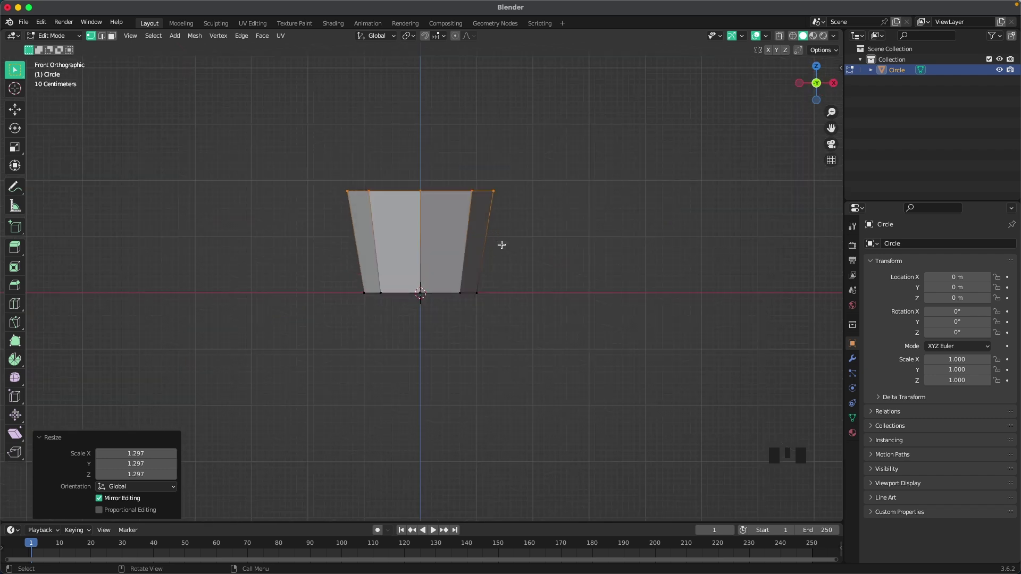
{"action": "key", "text": "z"}
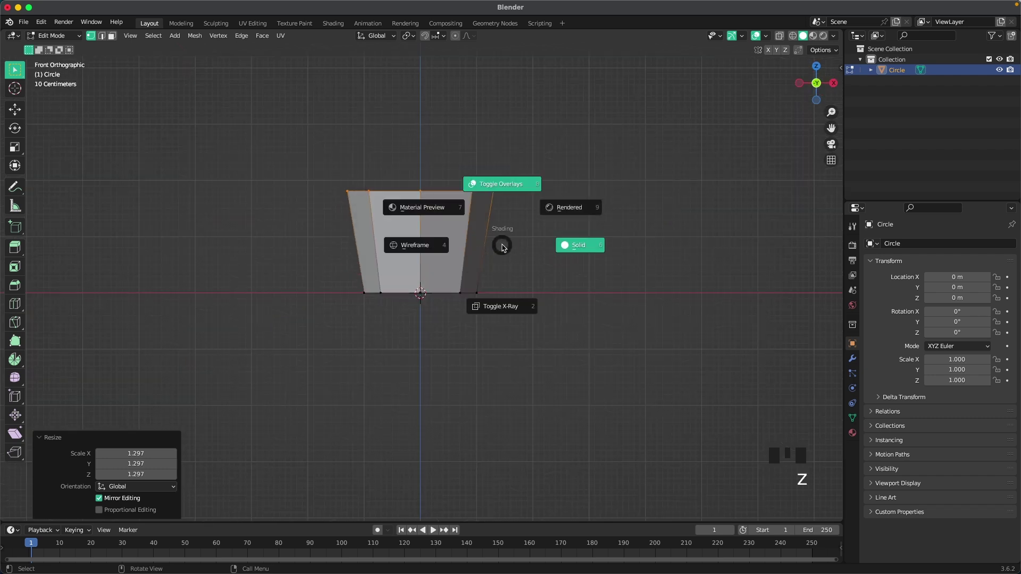
{"action": "left_click", "coordinate": [504, 303]}
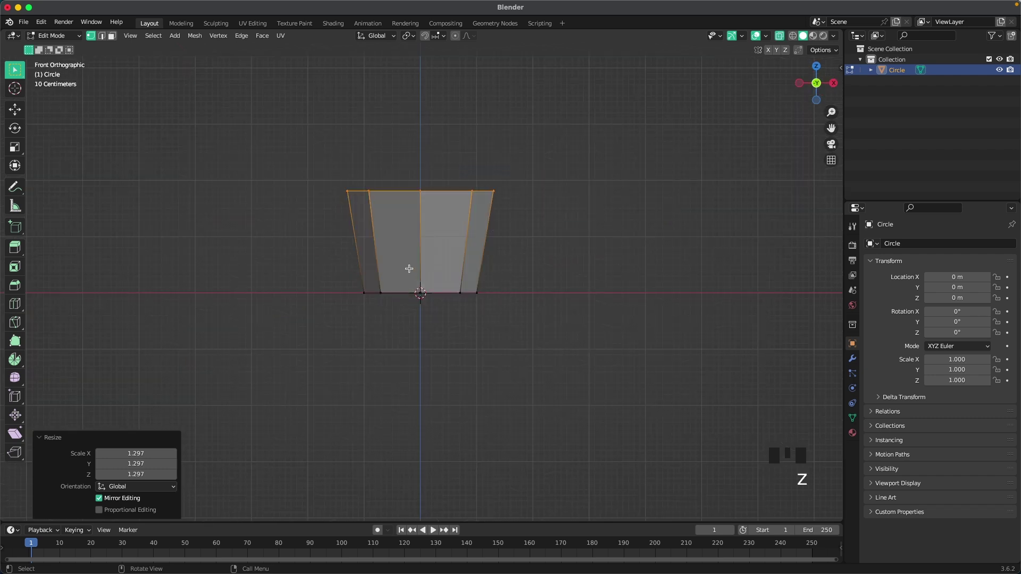
{"action": "left_click", "coordinate": [101, 36]}
{"action": "left_click_drag", "start_coordinate": [295, 225], "coordinate": [595, 248]}
{"action": "scroll", "coordinate": [533, 252], "scroll_direction": "up", "scroll_amount": 1}
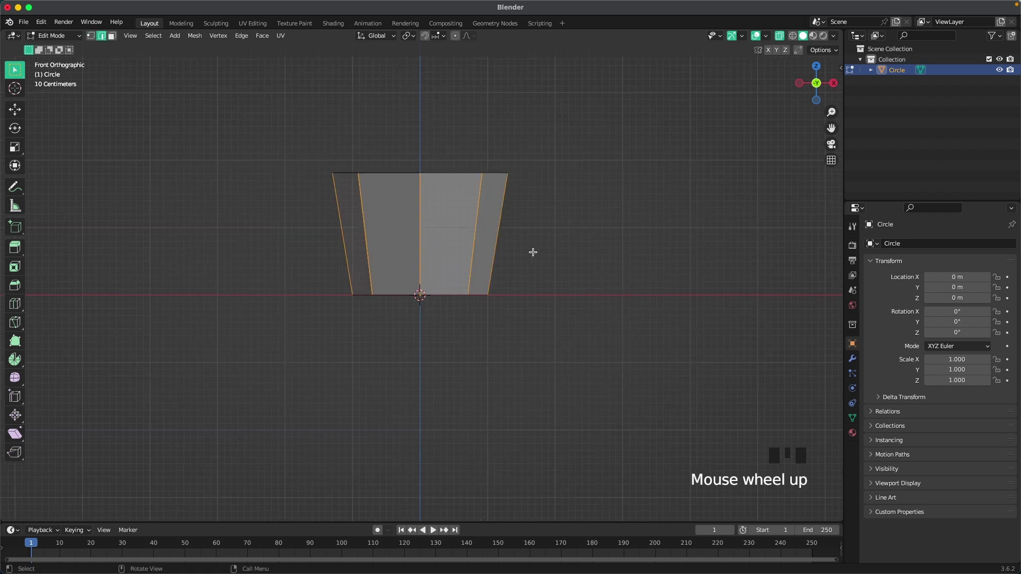
{"action": "scroll", "coordinate": [533, 252], "scroll_direction": "up", "scroll_amount": 2}
{"action": "key", "text": "super+b"}
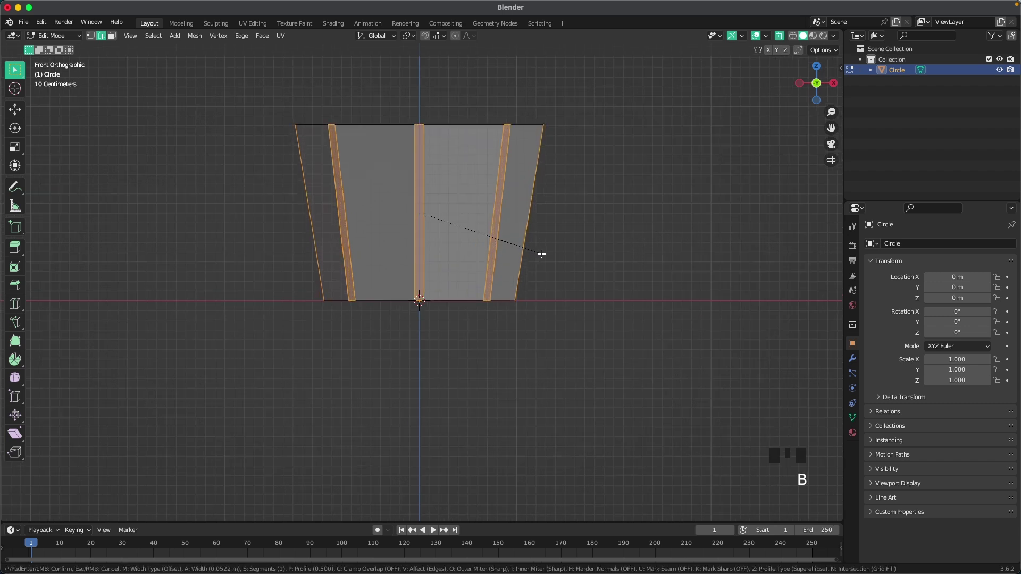
{"action": "left_click", "coordinate": [542, 254]}
Delete the narrow bevelled faces to leave gaps between the side panels, and turn X-ray off.
{"action": "middle_click_drag", "start_coordinate": [581, 248], "coordinate": [543, 262]}
{"action": "key", "text": "x"}
{"action": "left_click", "coordinate": [567, 269]}
{"action": "scroll", "coordinate": [559, 257], "scroll_direction": "down", "scroll_amount": 2}
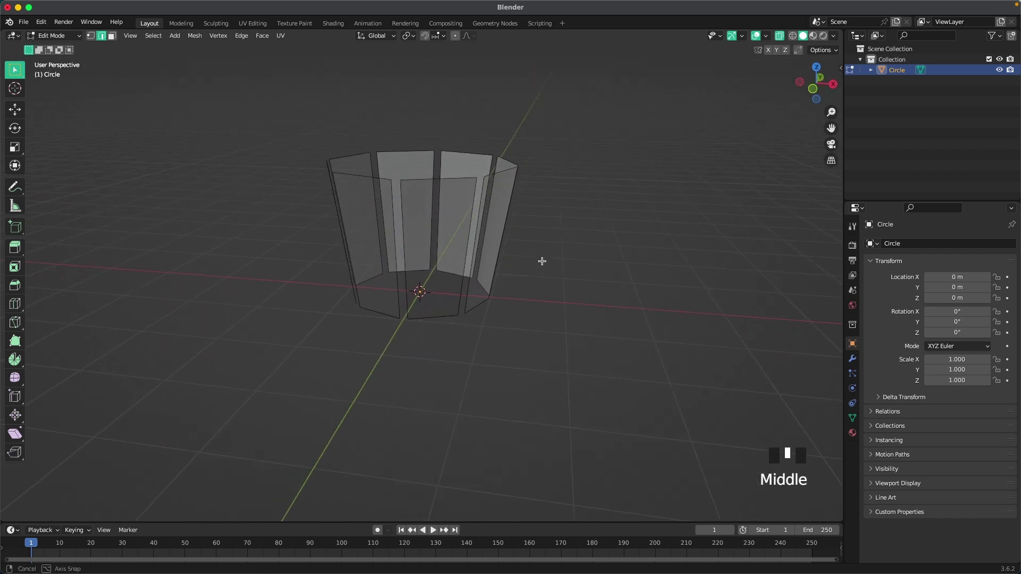
{"action": "scroll", "coordinate": [505, 228], "scroll_direction": "down", "scroll_amount": 1}
{"action": "key", "text": "z"}
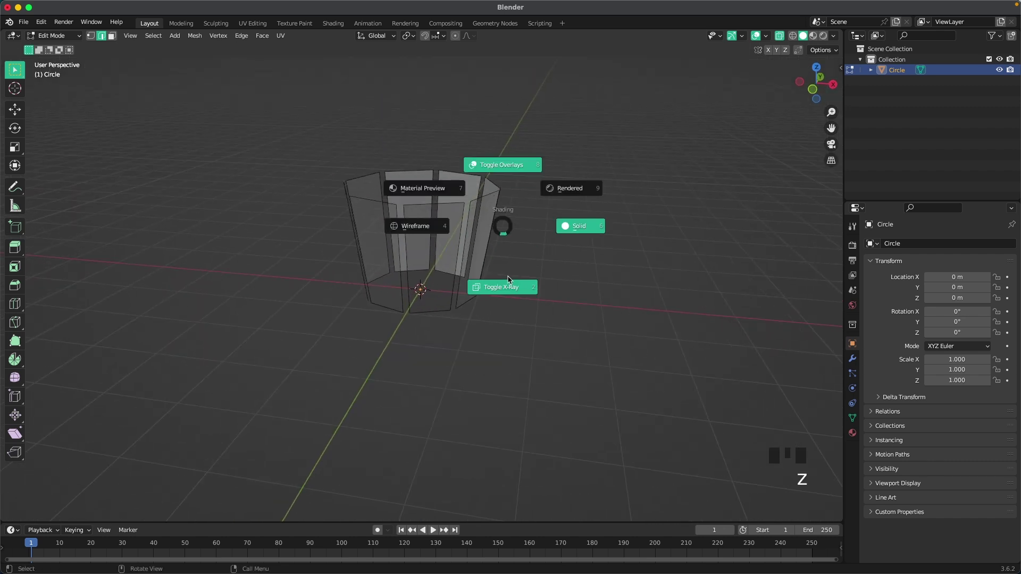
{"action": "left_click", "coordinate": [510, 283]}
{"action": "middle_click_drag", "start_coordinate": [485, 244], "coordinate": [481, 310]}
{"action": "scroll", "coordinate": [488, 292], "scroll_direction": "up", "scroll_amount": 1}
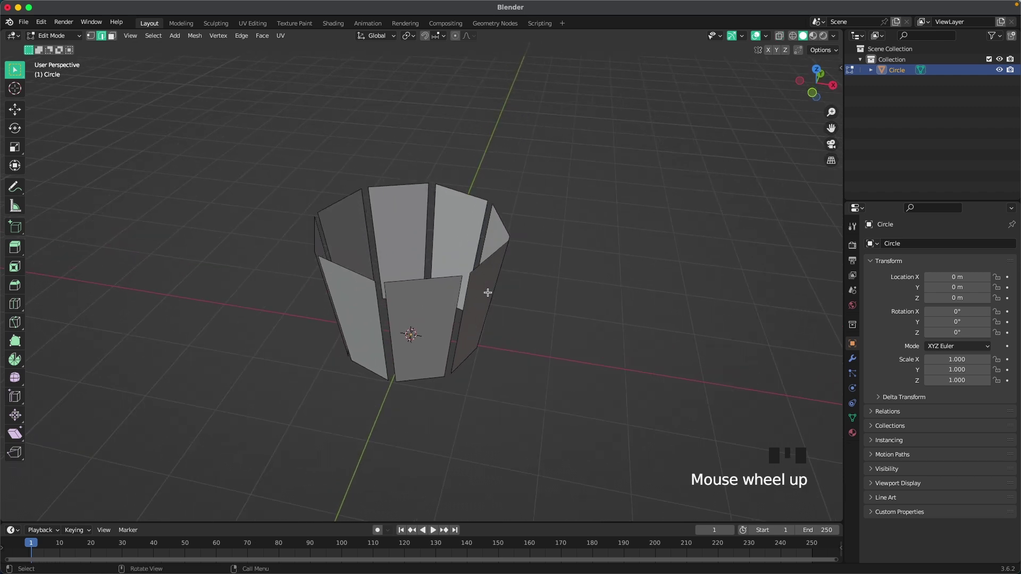
In Object Mode, add a Solidify modifier to the panels with a thickness of -0.182 m and deselect the object.
{"action": "key", "text": "Tab"}
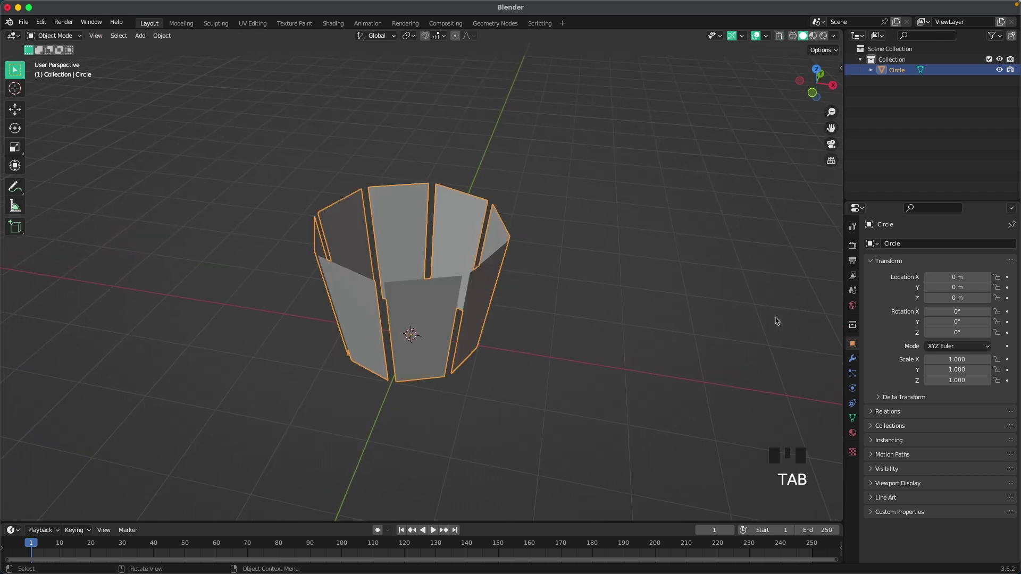
{"action": "left_click", "coordinate": [853, 358]}
{"action": "left_click", "coordinate": [897, 246]}
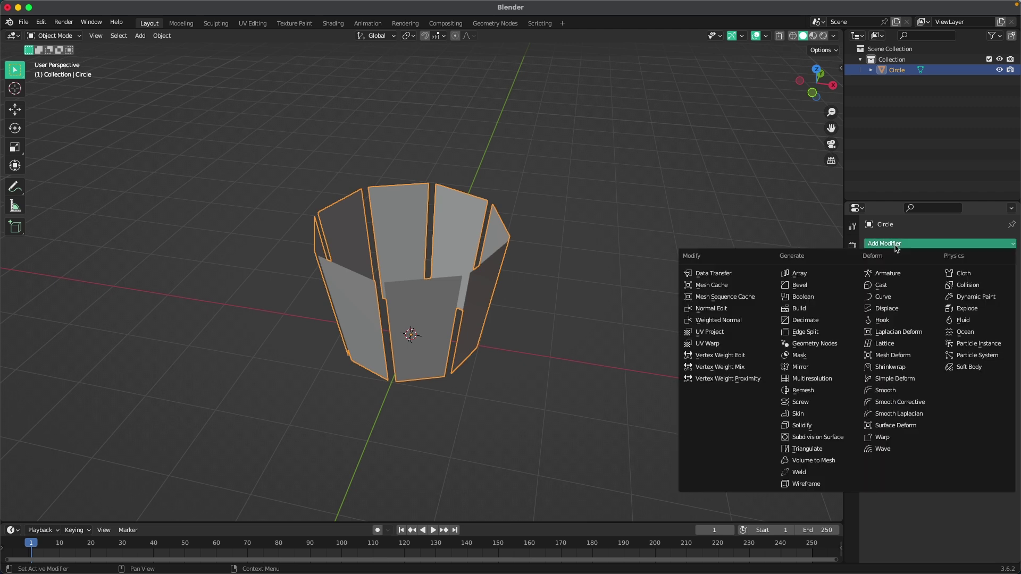
{"action": "left_click", "coordinate": [803, 425]}
{"action": "scroll", "coordinate": [840, 293], "scroll_direction": "up", "scroll_amount": 2}
{"action": "left_click_drag", "start_coordinate": [963, 290], "coordinate": [876, 290], "text": "shift"}
{"action": "left_click", "coordinate": [661, 290]}
Add a second mesh circle with 8 vertices and a 1 m radius at the base of the panels.
{"action": "scroll", "coordinate": [495, 333], "scroll_direction": "down", "scroll_amount": 3}
{"action": "middle_click_drag", "start_coordinate": [495, 333], "coordinate": [427, 318]}
{"action": "scroll", "coordinate": [427, 318], "scroll_direction": "down", "scroll_amount": 1}
{"action": "key", "text": "shift+a"}
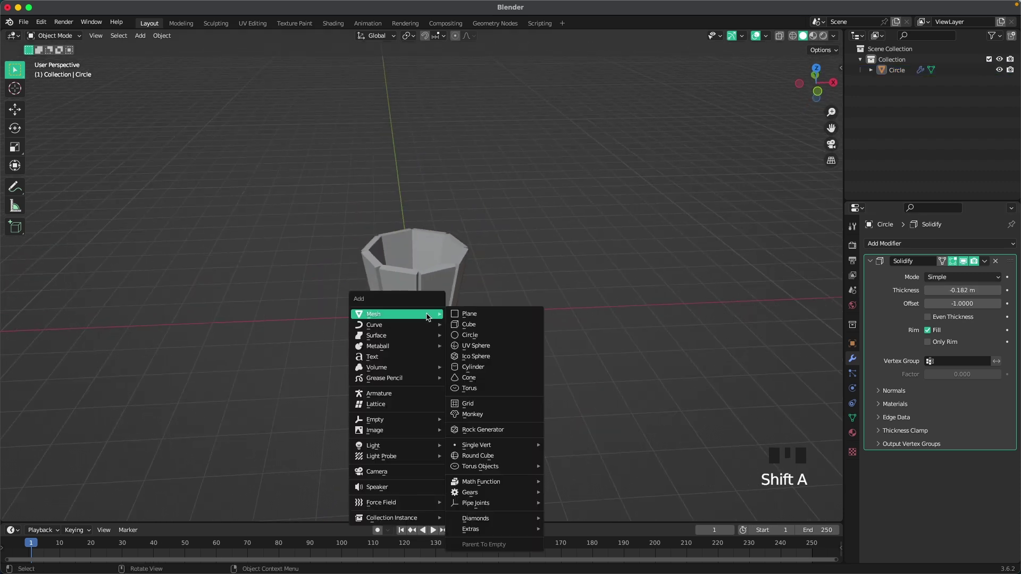
{"action": "left_click", "coordinate": [480, 334]}
{"action": "scroll", "coordinate": [479, 335], "scroll_direction": "up", "scroll_amount": 2}
{"action": "middle_click_drag", "start_coordinate": [478, 335], "coordinate": [543, 292], "text": "shift"}
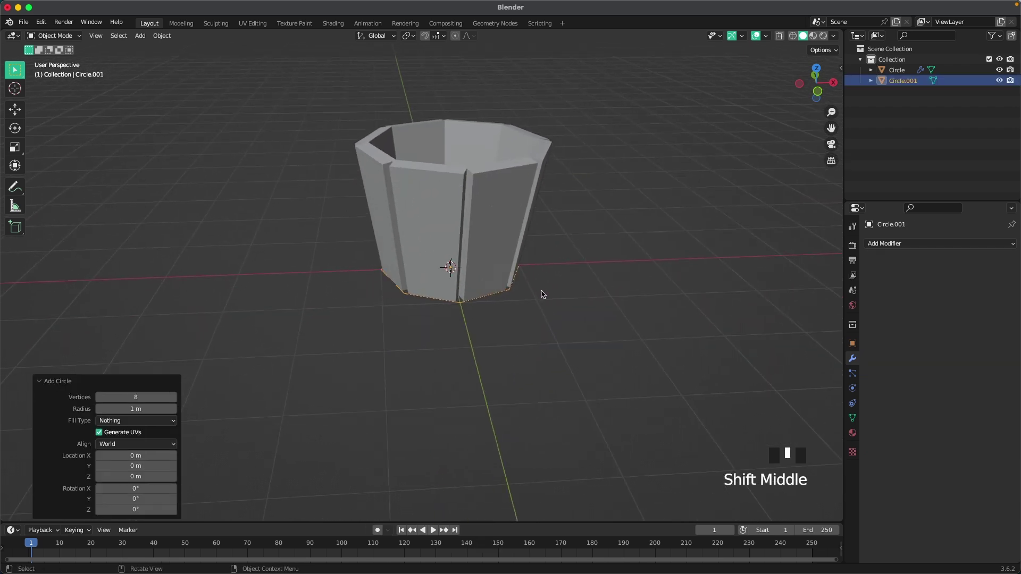
Fill the new circle and extrude it about 0.24 m upward, widening its top face by a factor of about 1.045.
{"action": "key", "text": "Tab"}
{"action": "scroll", "coordinate": [555, 302], "scroll_direction": "up", "scroll_amount": 1}
{"action": "key", "text": "f"}
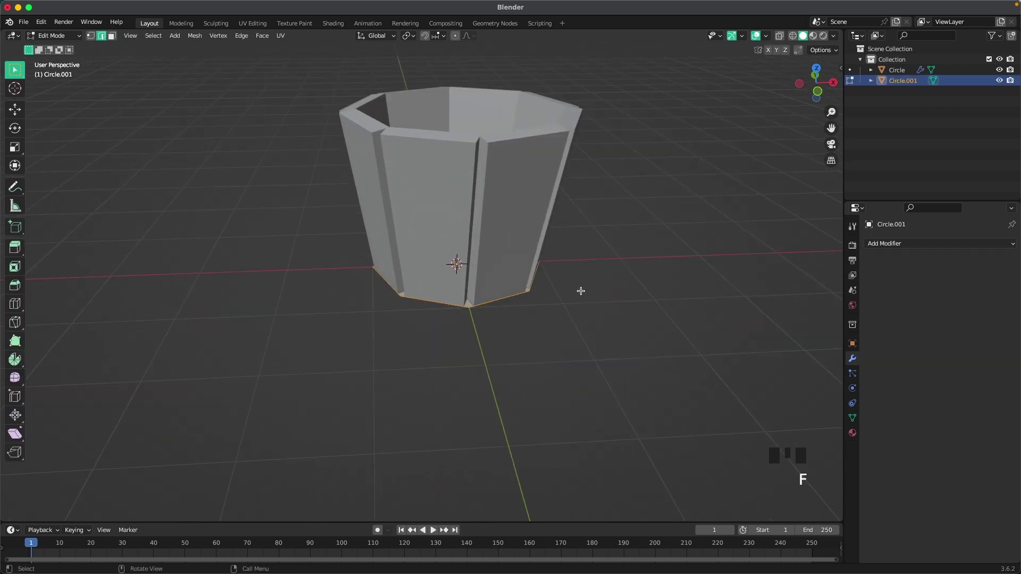
{"action": "key", "text": "e"}
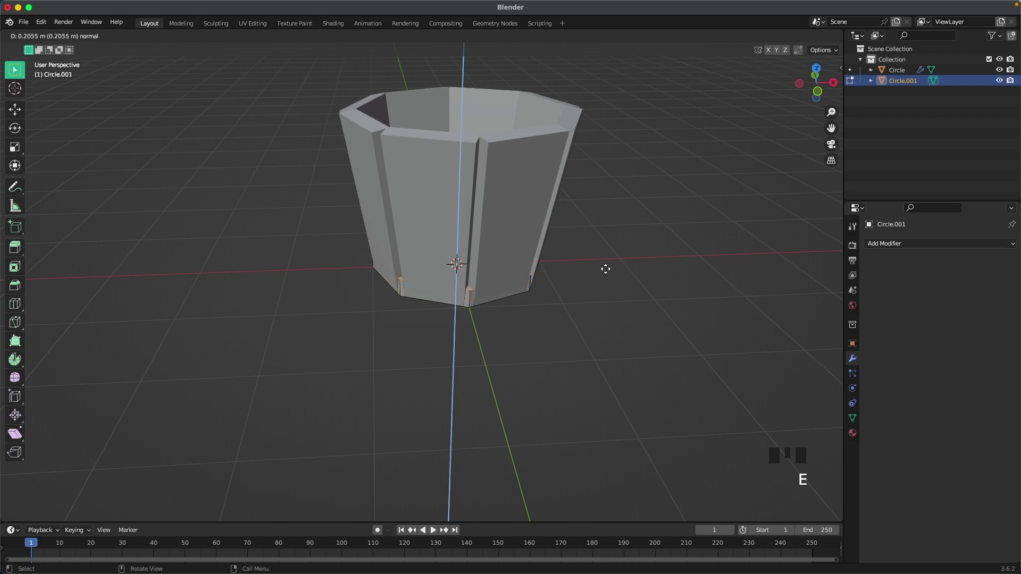
{"action": "left_click", "coordinate": [606, 268]}
{"action": "key", "text": "s"}
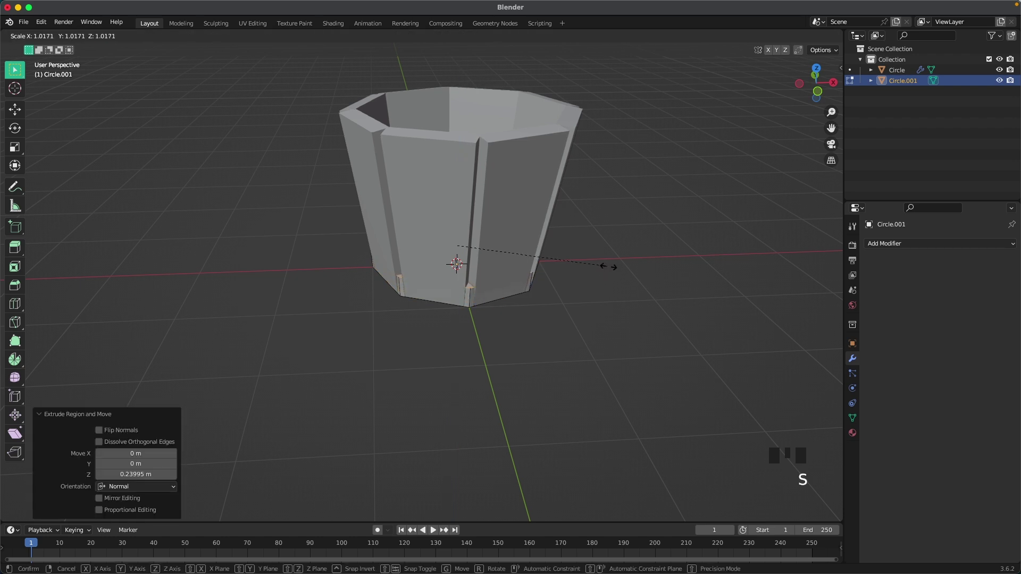
{"action": "left_click", "coordinate": [612, 267]}
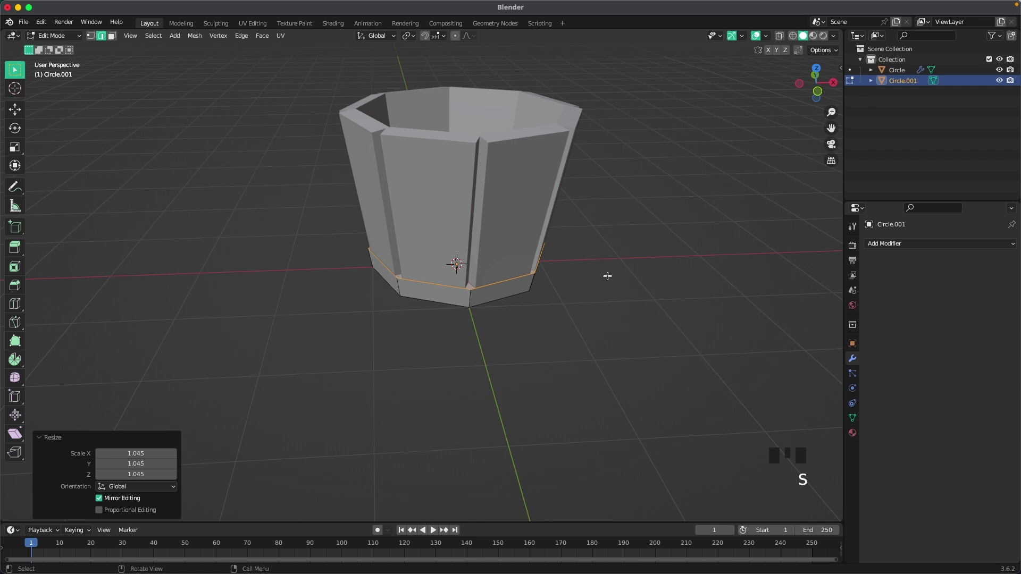
Scale the whole base piece to about 0.9 in X and Y only, and return to Object Mode.
{"action": "key", "text": "a"}
{"action": "middle_click_drag", "start_coordinate": [552, 288], "coordinate": [641, 260]}
{"action": "scroll", "coordinate": [686, 249], "scroll_direction": "up", "scroll_amount": 2}
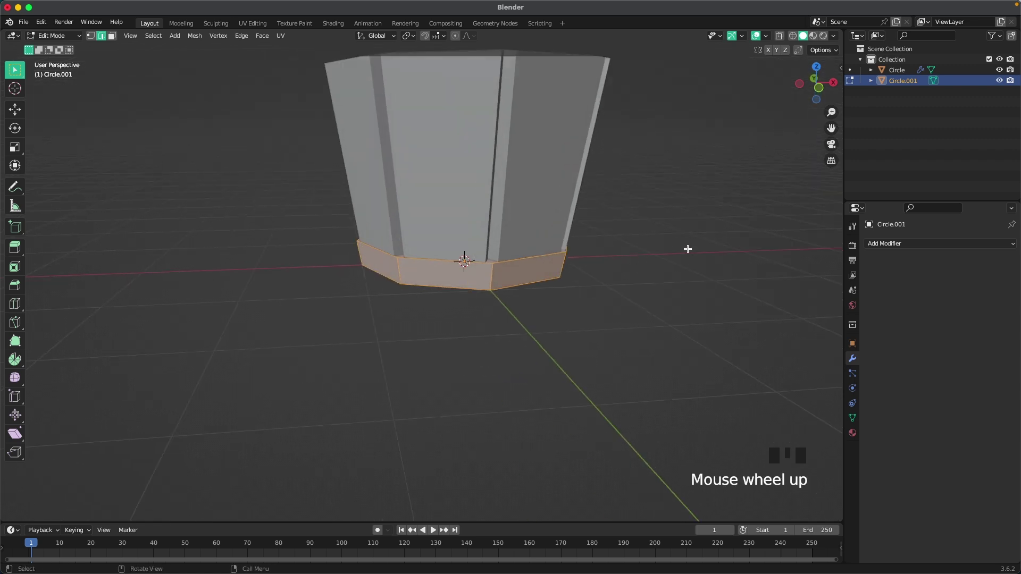
{"action": "key", "text": "s"}
{"action": "key", "text": "shift+z"}
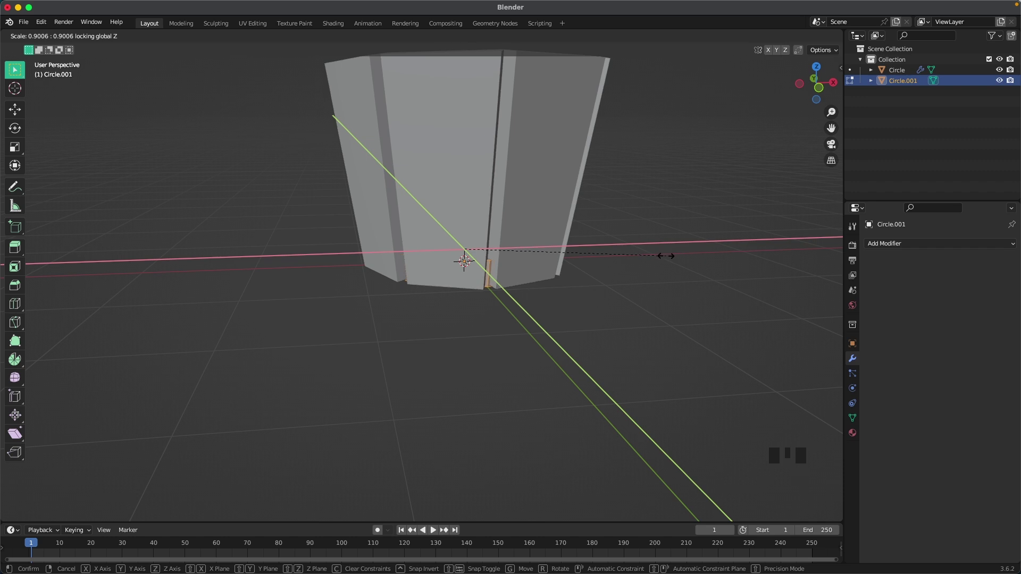
{"action": "left_click", "coordinate": [665, 256]}
{"action": "scroll", "coordinate": [596, 267], "scroll_direction": "down", "scroll_amount": 3}
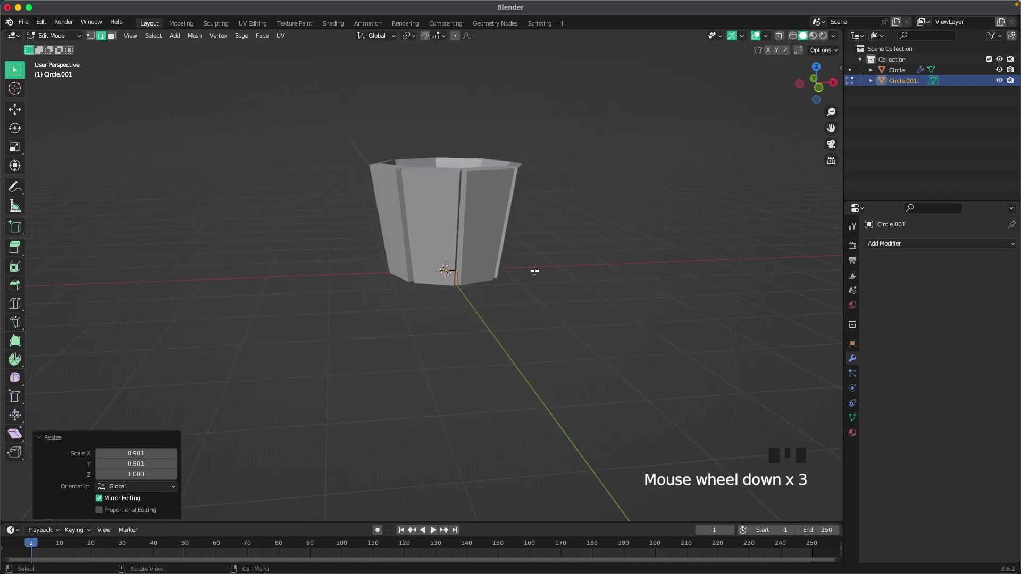
{"action": "key", "text": "Tab"}
In front view, duplicate the base piece and move the copy about 0.46 m up along Z.
{"action": "key", "text": "grave"}
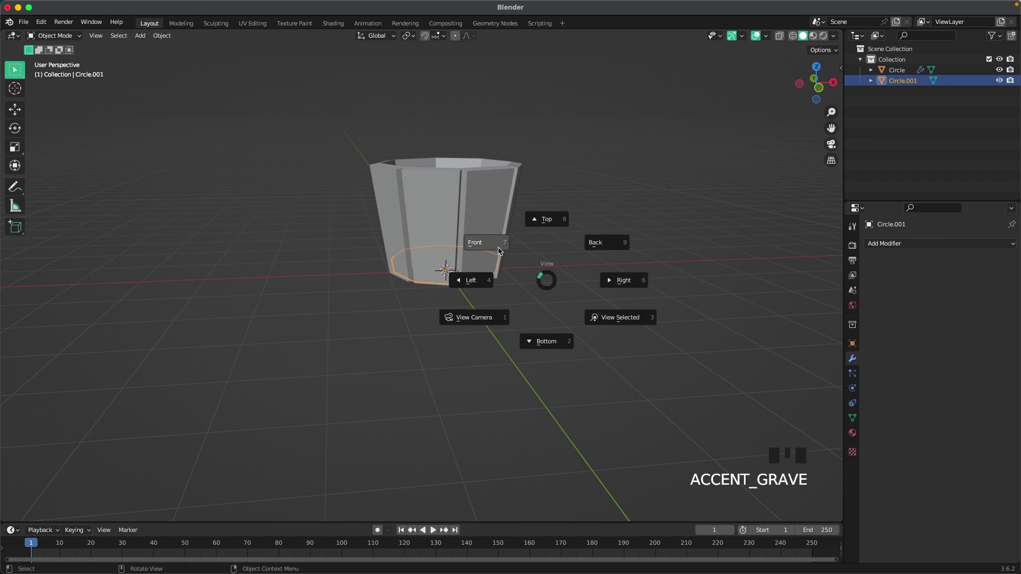
{"action": "left_click", "coordinate": [500, 252]}
{"action": "scroll", "coordinate": [505, 289], "scroll_direction": "up", "scroll_amount": 2}
{"action": "scroll", "coordinate": [505, 289], "scroll_direction": "up", "scroll_amount": 2}
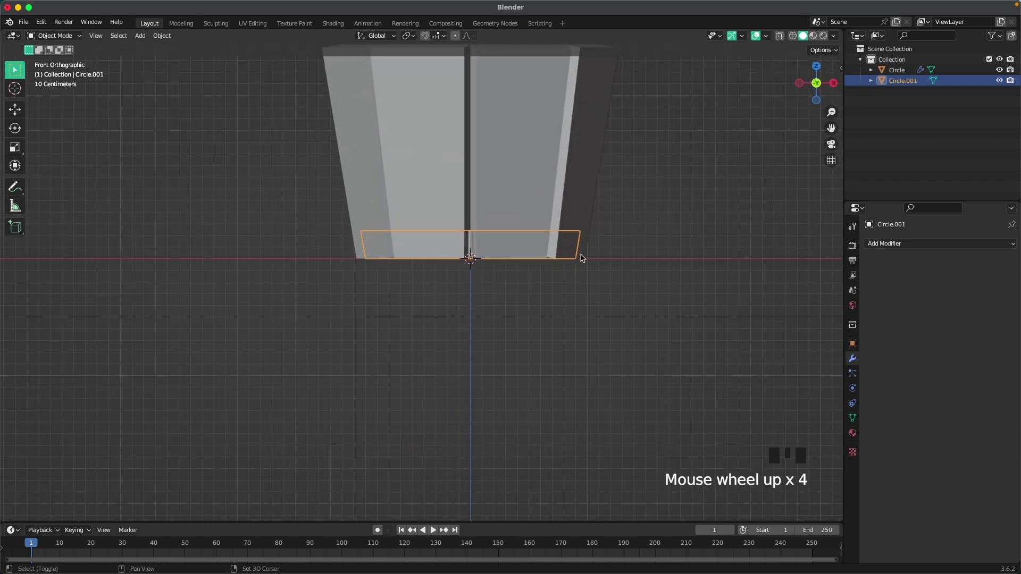
{"action": "key", "text": "shift+d"}
{"action": "key", "text": "z"}
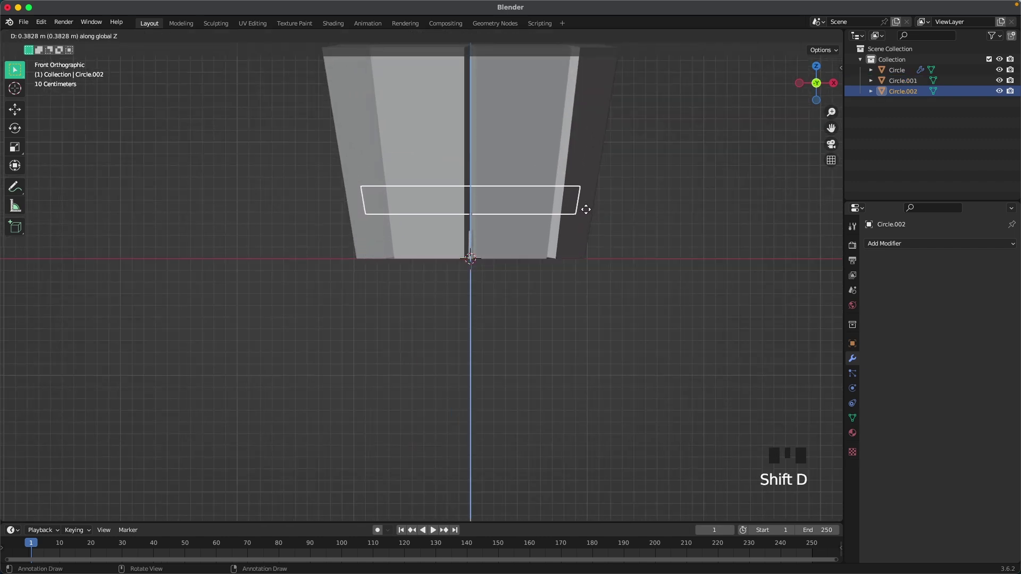
{"action": "left_click", "coordinate": [585, 202]}
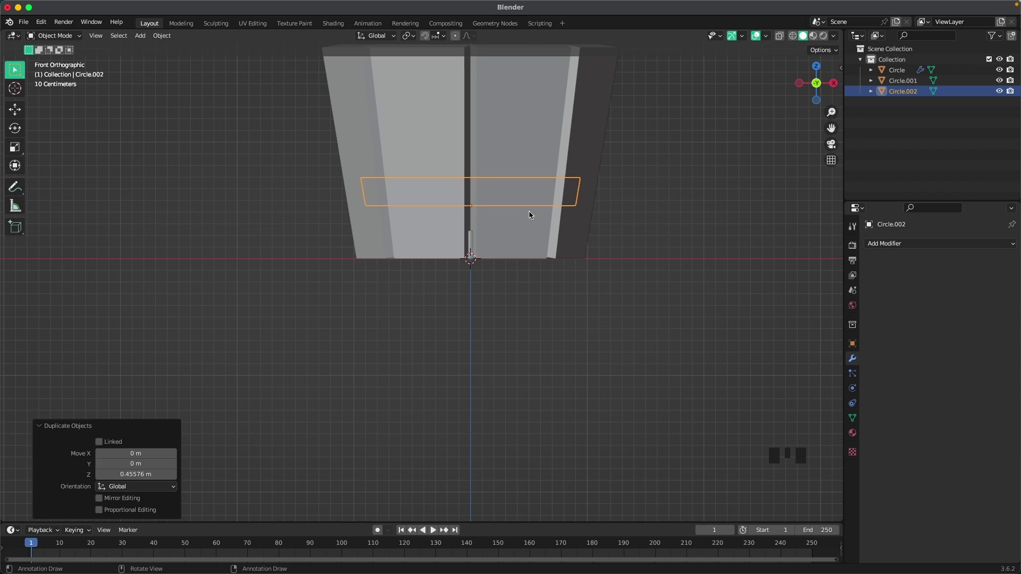
Scale the copy's whole mesh by about 1.26 in X and Y so it wraps around the panels as a band.
{"action": "key", "text": "Tab"}
{"action": "middle_click_drag", "start_coordinate": [530, 215], "coordinate": [514, 227], "text": "shift"}
{"action": "key", "text": "a"}
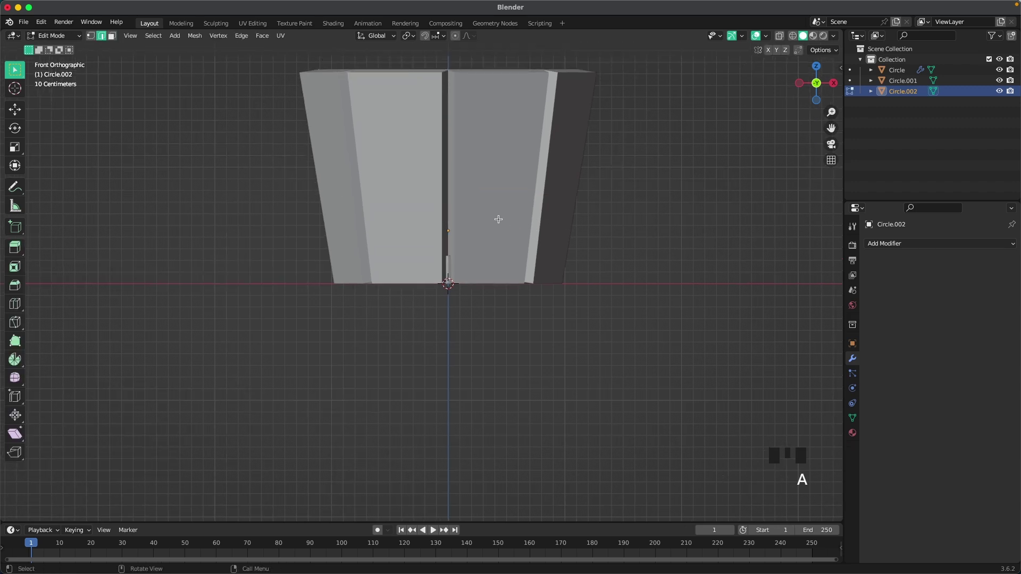
{"action": "key", "text": "s"}
{"action": "key", "text": "shift+z"}
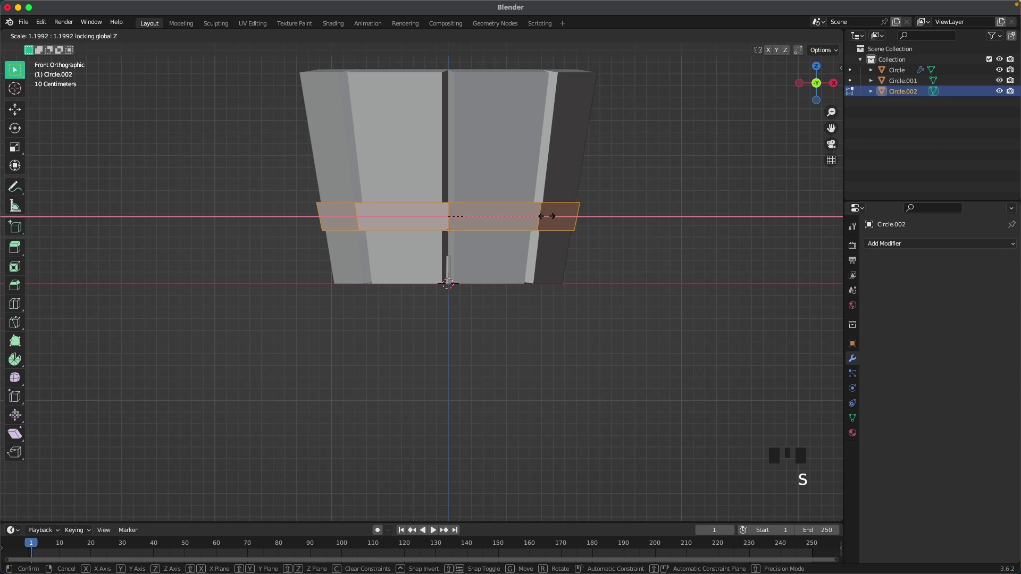
{"action": "left_click", "coordinate": [551, 215]}
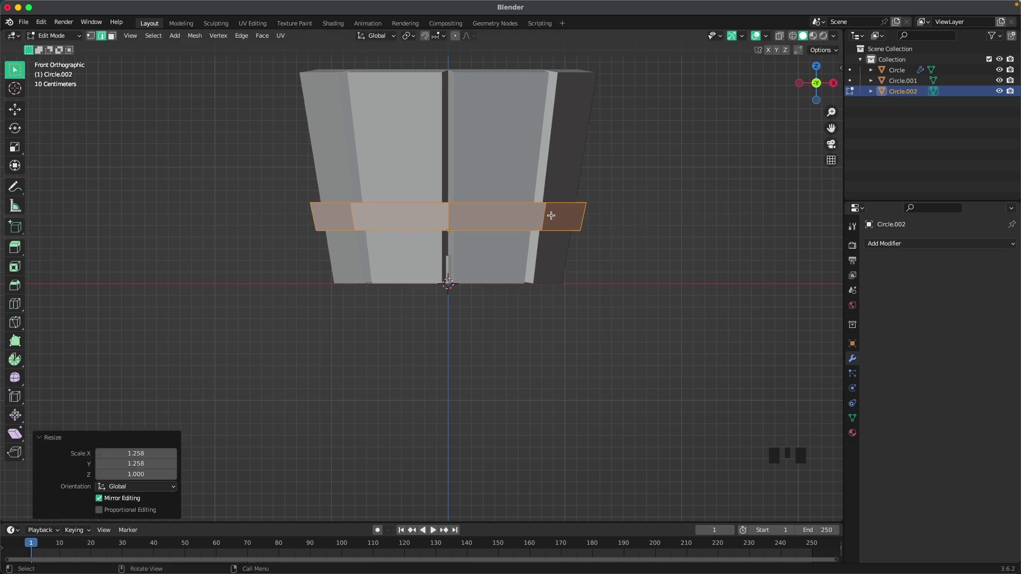
Make the band taller by scaling it about 1.45 along Z, and return to Object Mode.
{"action": "key", "text": "s"}
{"action": "key", "text": "z"}
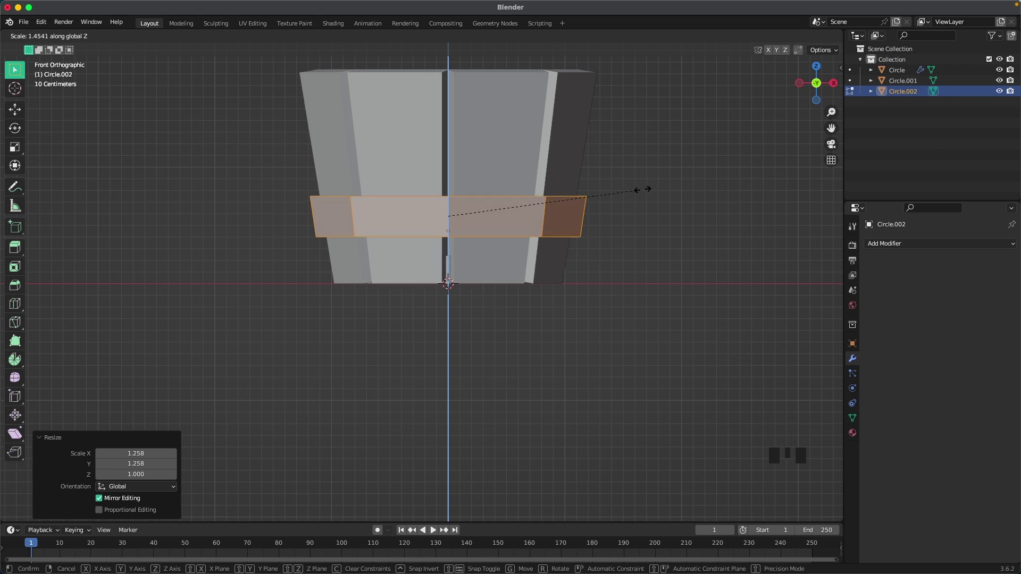
{"action": "left_click", "coordinate": [641, 190]}
{"action": "key", "text": "Tab"}
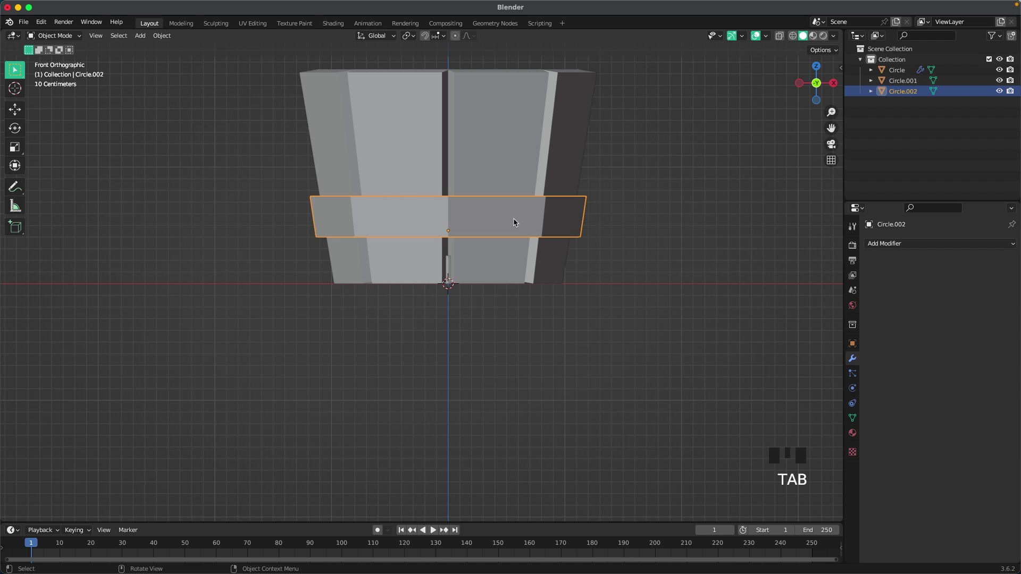
Duplicate the band and move the copy about 0.77 m up along Z.
{"action": "key", "text": "shift+d"}
{"action": "key", "text": "z"}
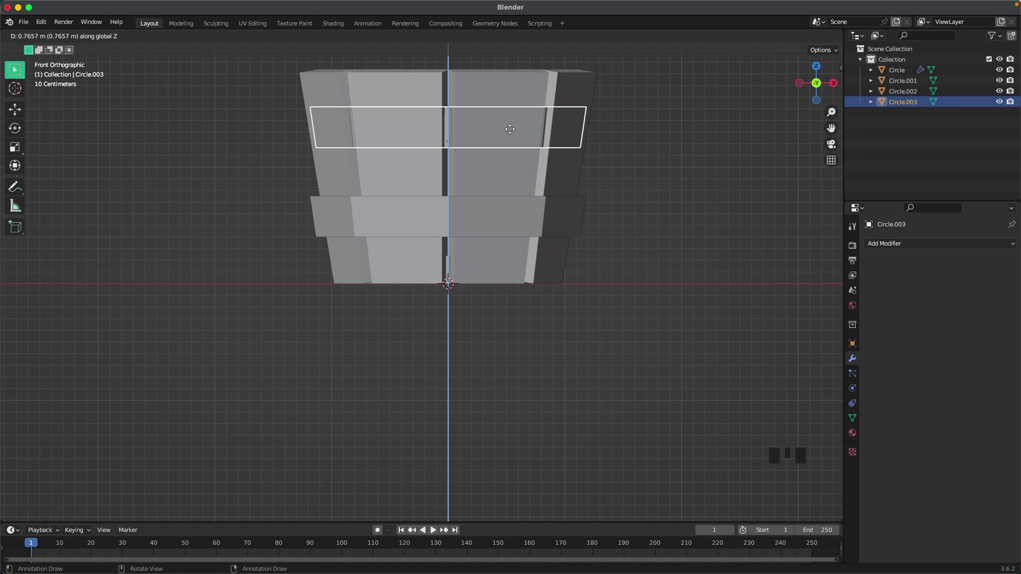
{"action": "left_click", "coordinate": [510, 129]}
Scale the upper band's whole mesh by about 1.11 in X and Y only, and return to Object Mode.
{"action": "key", "text": "Tab"}
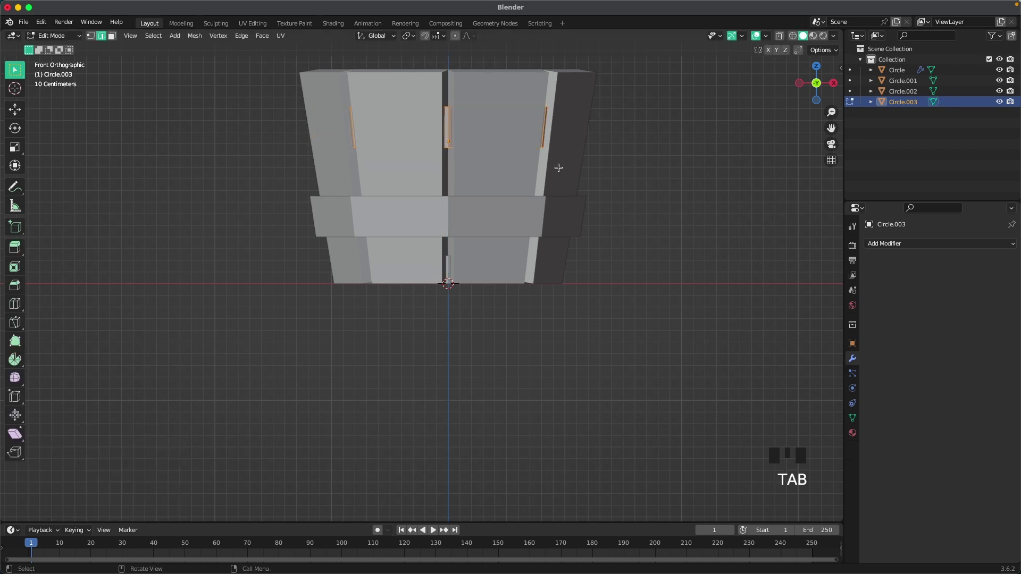
{"action": "key", "text": "s"}
{"action": "key", "text": "shift+z"}
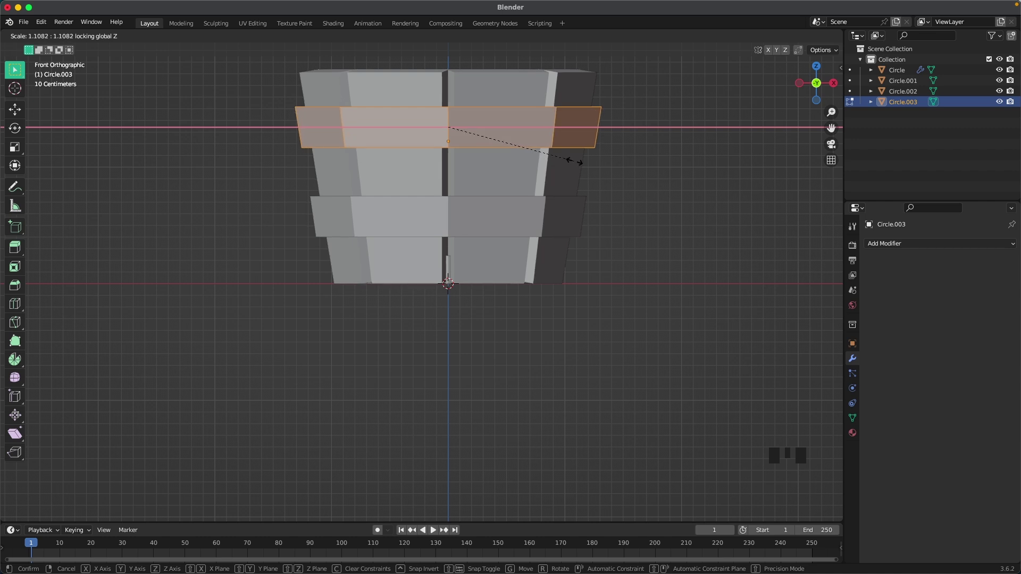
{"action": "left_click", "coordinate": [576, 161]}
{"action": "key", "text": "Tab"}
Select both bands, enter Edit Mode for them together, and show them from the top with X-ray shading on.
{"action": "scroll", "coordinate": [595, 180], "scroll_direction": "down", "scroll_amount": 3}
{"action": "middle_click_drag", "start_coordinate": [596, 181], "coordinate": [597, 234]}
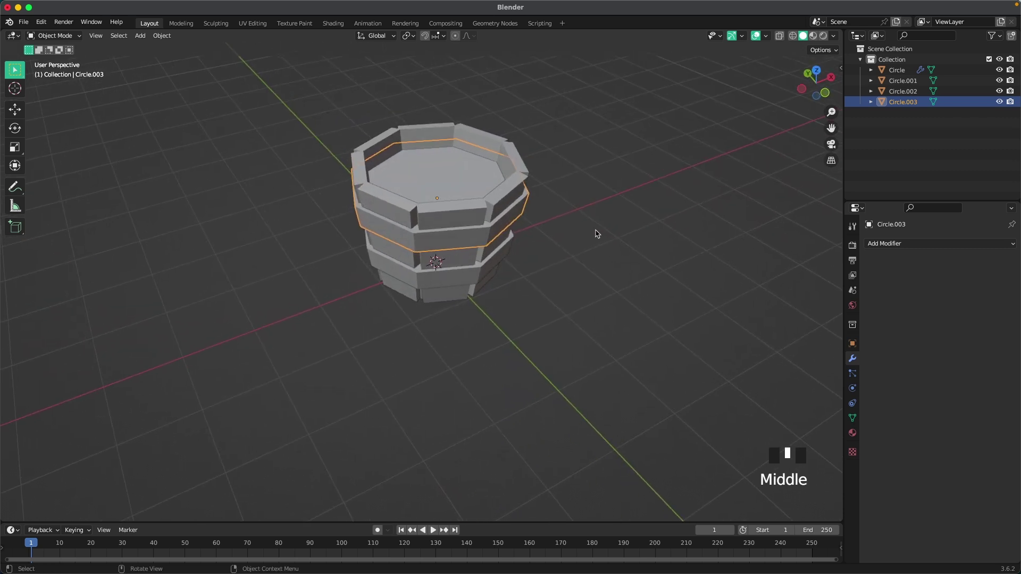
{"action": "left_click", "coordinate": [477, 276], "text": "shift"}
{"action": "middle_click_drag", "start_coordinate": [567, 210], "coordinate": [565, 256], "text": "shift"}
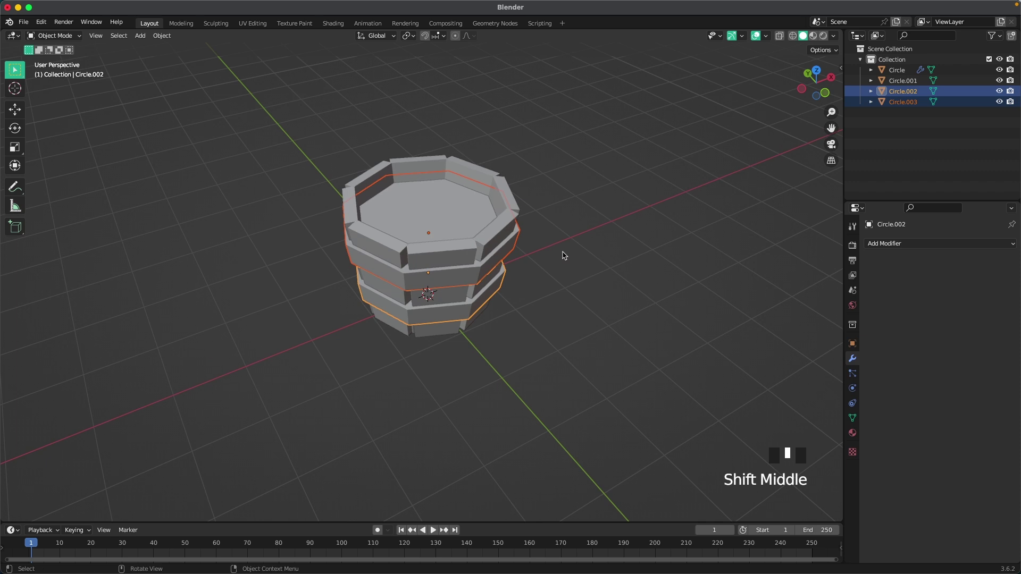
{"action": "key", "text": "Tab"}
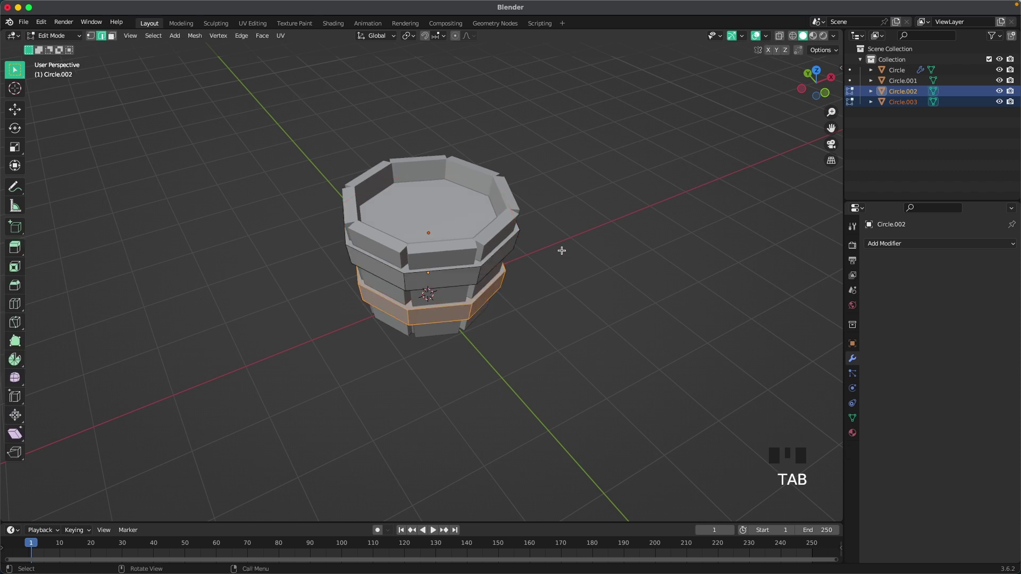
{"action": "key", "text": "grave"}
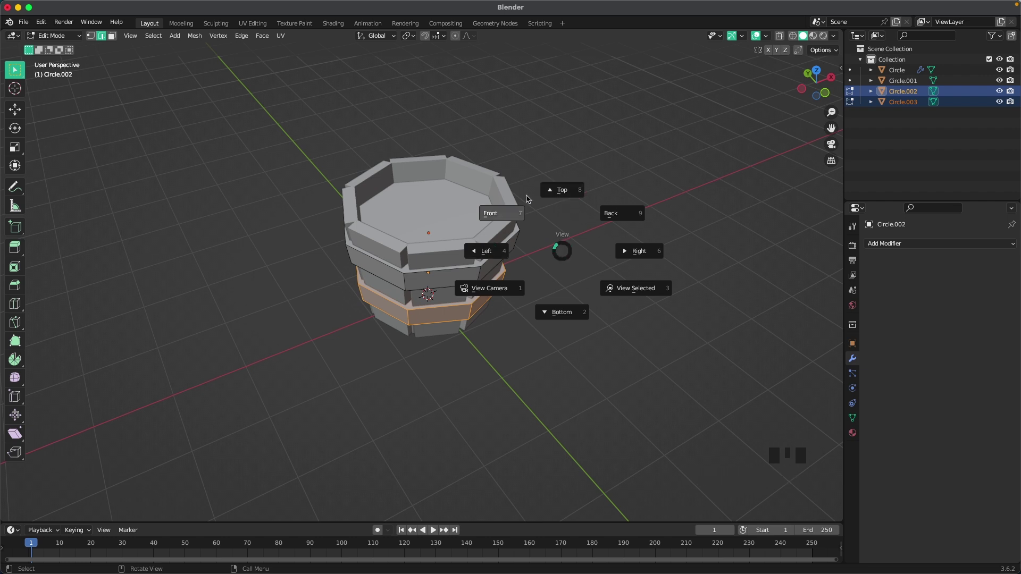
{"action": "left_click", "coordinate": [567, 192]}
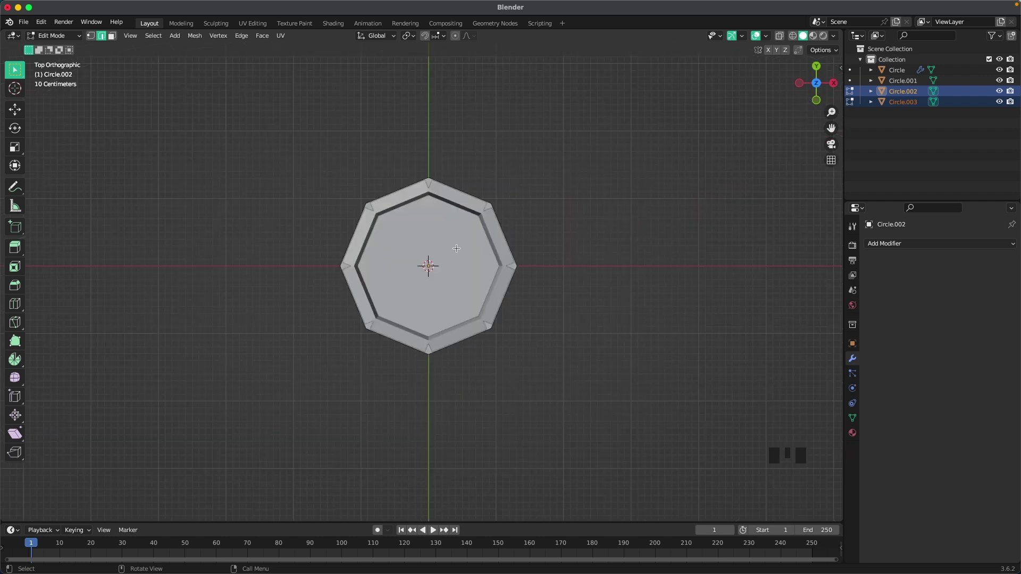
{"action": "key", "text": "z"}
{"action": "left_click", "coordinate": [460, 300]}
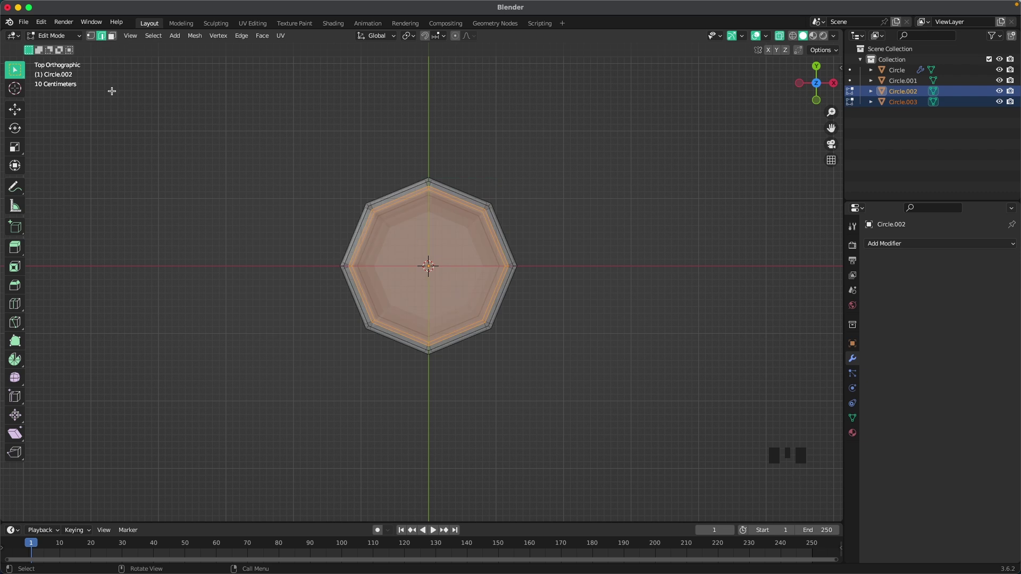
Inset the top and bottom cap faces of both bands by about 0.17 m and delete the inset faces' vertices.
{"action": "left_click", "coordinate": [112, 36]}
{"action": "left_click", "coordinate": [429, 257]}
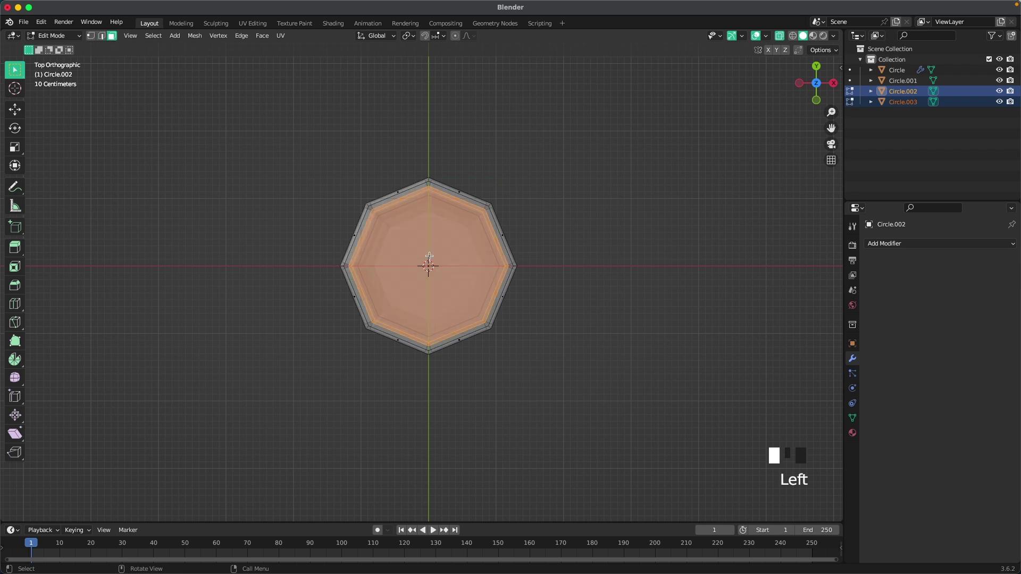
{"action": "left_click", "coordinate": [397, 240]}
{"action": "middle_click_drag", "start_coordinate": [461, 297], "coordinate": [483, 250]}
{"action": "scroll", "coordinate": [580, 201], "scroll_direction": "up", "scroll_amount": 2}
{"action": "key", "text": "i"}
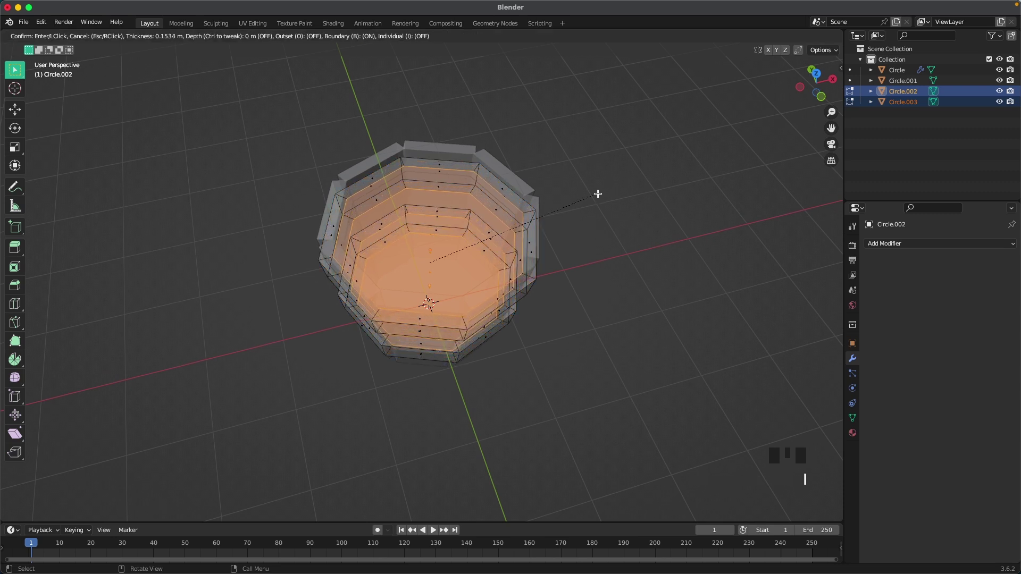
{"action": "left_click", "coordinate": [591, 196]}
{"action": "key", "text": "x"}
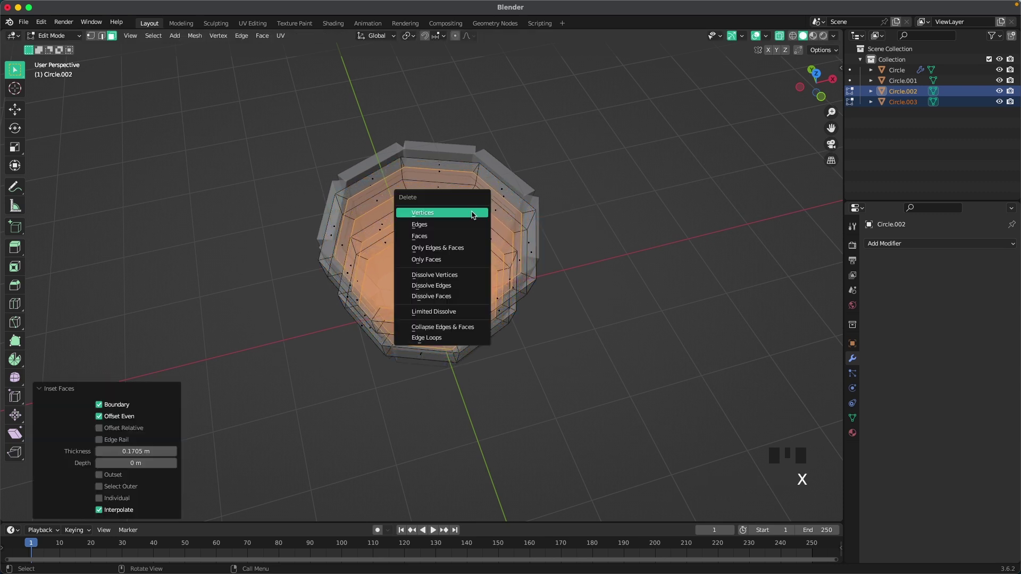
{"action": "left_click", "coordinate": [471, 212]}
Close the upper band's inner wall by filling faces between its top and bottom inner edges all the way around.
{"action": "scroll", "coordinate": [377, 201], "scroll_direction": "up", "scroll_amount": 3}
{"action": "middle_click_drag", "start_coordinate": [377, 201], "coordinate": [438, 239], "text": "shift"}
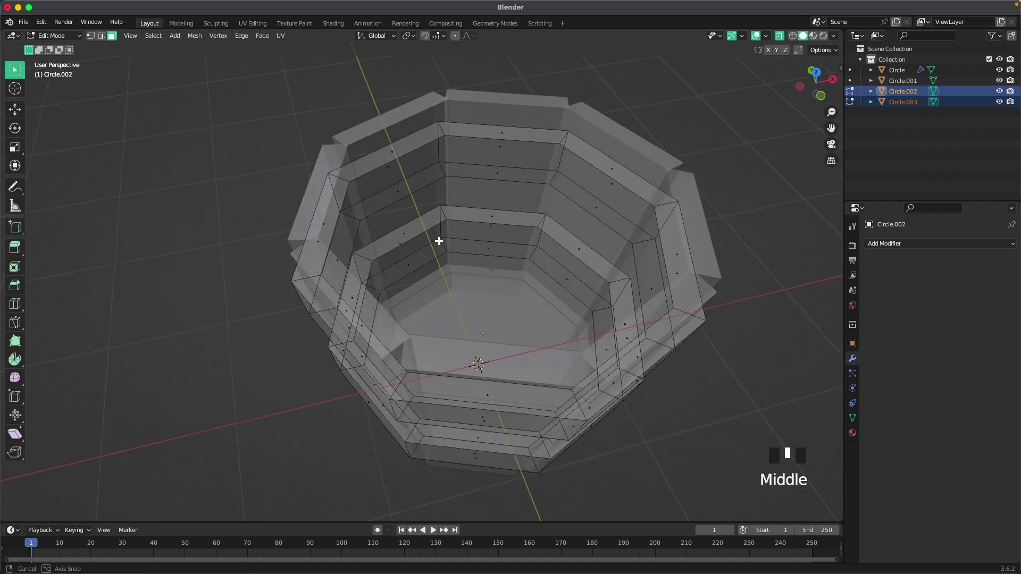
{"action": "scroll", "coordinate": [373, 167], "scroll_direction": "up", "scroll_amount": 2}
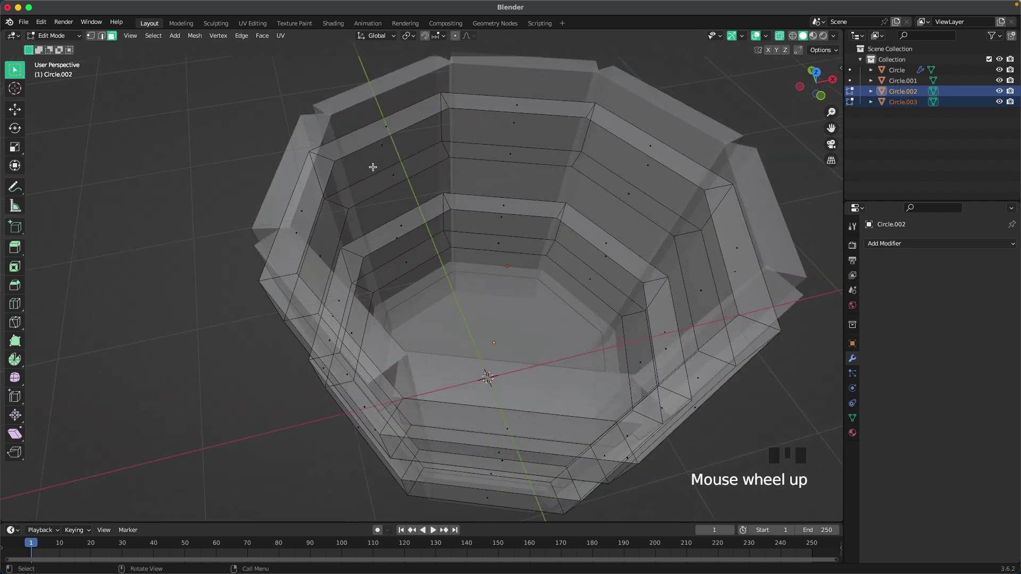
{"action": "left_click", "coordinate": [102, 35]}
{"action": "left_click", "coordinate": [387, 140]}
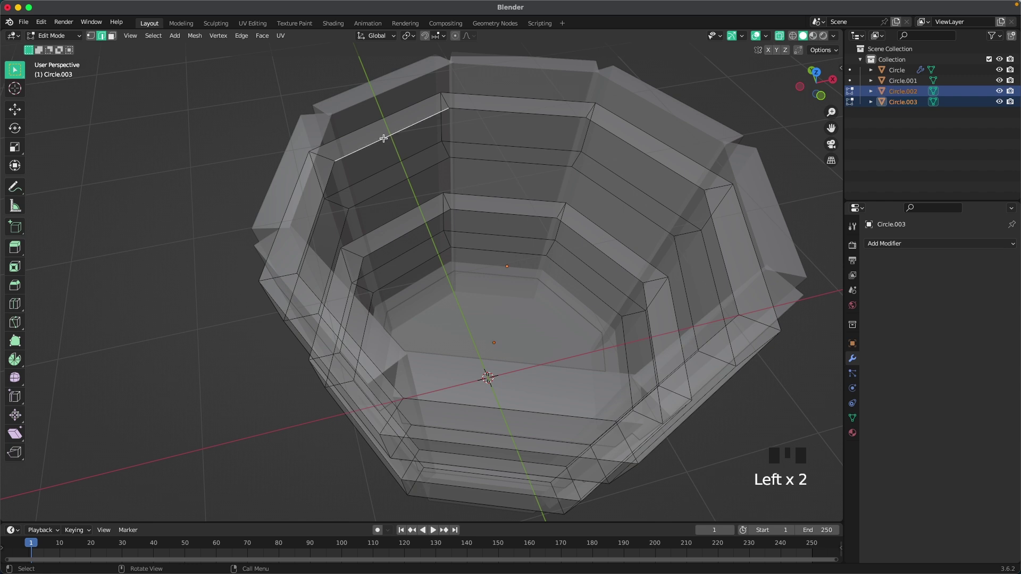
{"action": "left_click", "coordinate": [392, 186], "text": "shift"}
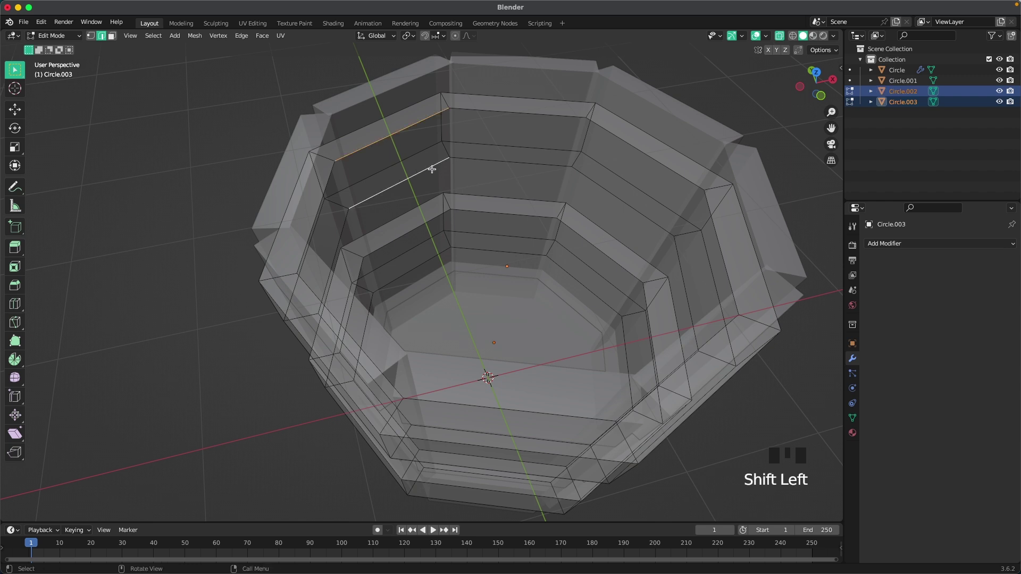
{"action": "key", "text": "f"}
{"action": "left_click", "coordinate": [449, 136]}
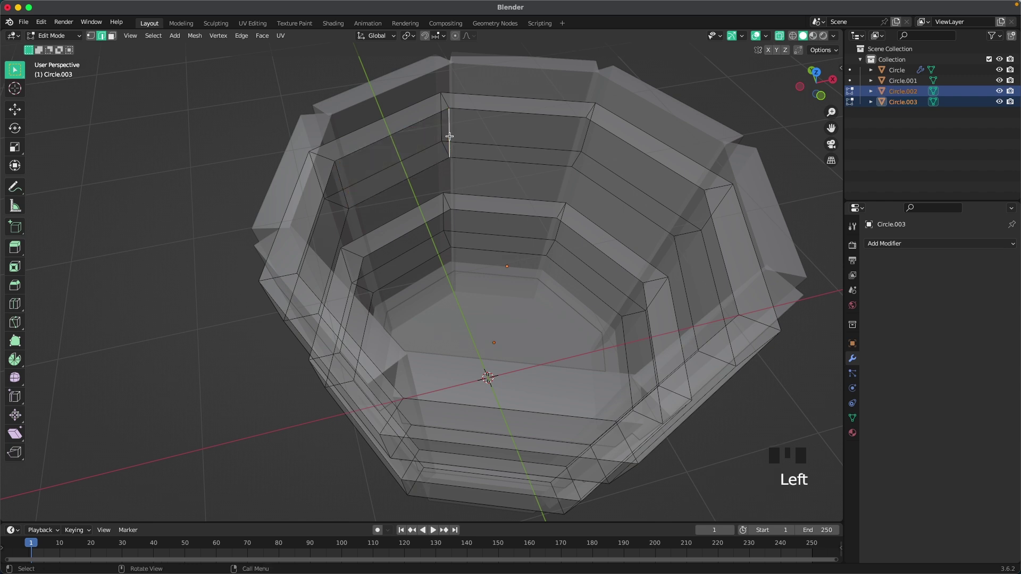
{"action": "key", "text": "f"}
{"action": "key", "text": "f"}
{"action": "key", "text": "f"}
{"action": "key", "text": "f"}
{"action": "key", "text": "f"}
{"action": "key", "text": "f"}
{"action": "key", "text": "f"}
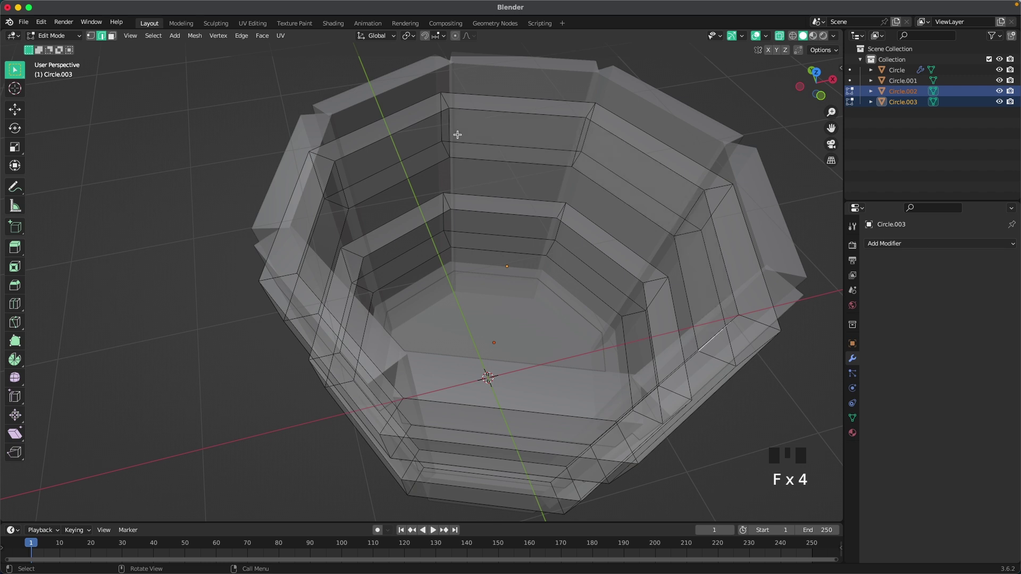
{"action": "key", "text": "f"}
{"action": "key", "text": "f"}
{"action": "key", "text": "f"}
Fill the lower band's open inner wall with faces between its top and bottom inner edges all the way around.
{"action": "middle_click_drag", "start_coordinate": [463, 251], "coordinate": [406, 205], "text": "shift"}
{"action": "left_click", "coordinate": [403, 205]}
{"action": "left_click", "coordinate": [412, 233], "text": "shift"}
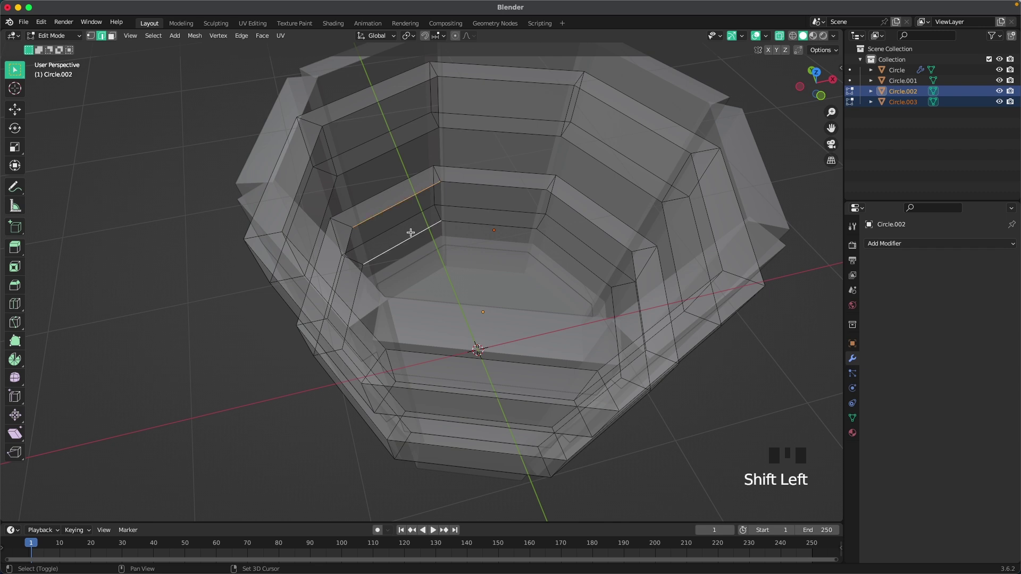
{"action": "key", "text": "f"}
{"action": "left_click", "coordinate": [444, 204]}
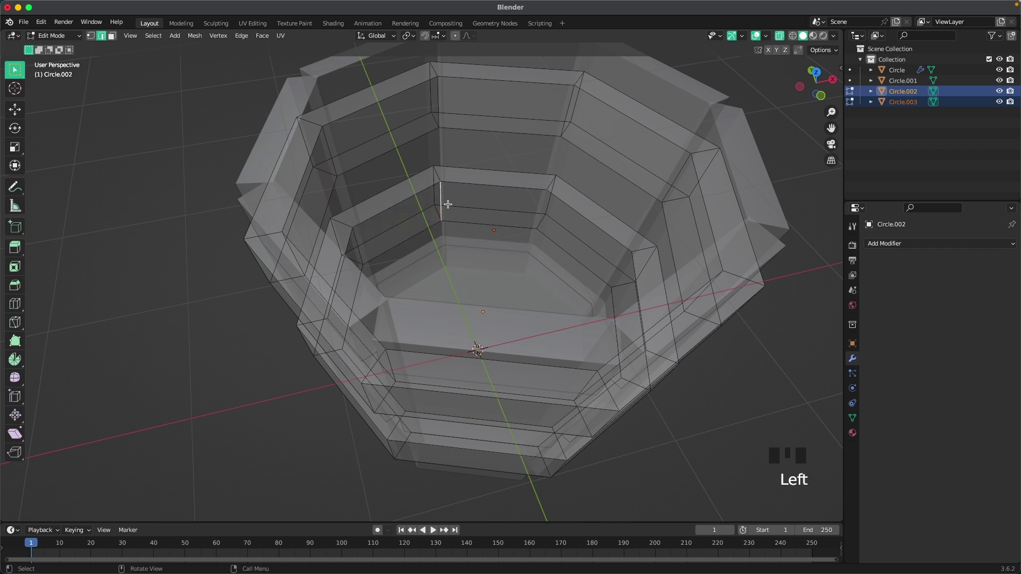
{"action": "key", "text": "f"}
{"action": "key", "text": "f"}
{"action": "key", "text": "f"}
{"action": "key", "text": "f"}
{"action": "key", "text": "f"}
{"action": "key", "text": "f"}
{"action": "key", "text": "f"}
{"action": "key", "text": "f"}
{"action": "key", "text": "f"}
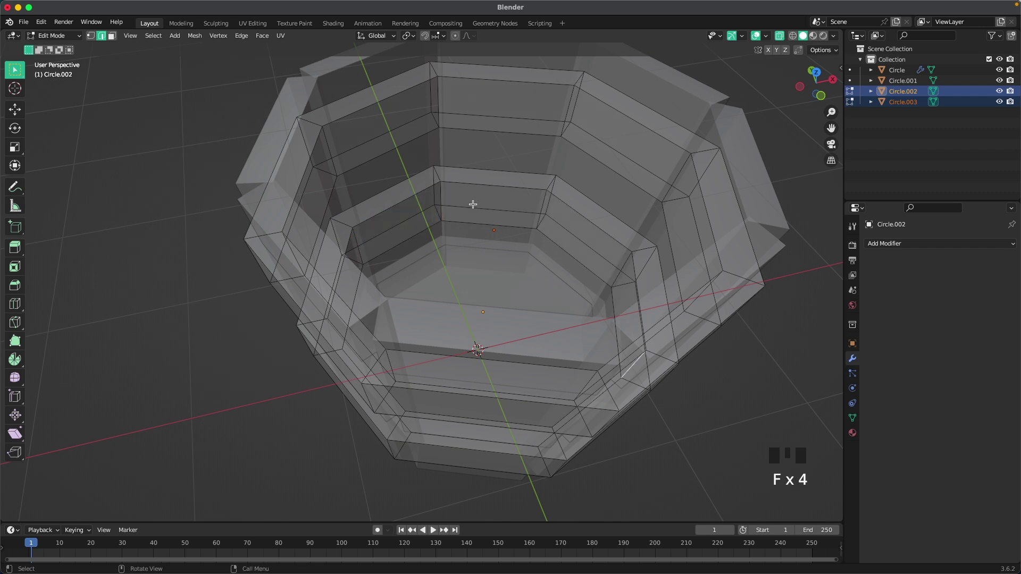
{"action": "key", "text": "f"}
{"action": "key", "text": "f"}
{"action": "key", "text": "f"}
Return to Object Mode and switch off X-ray shading.
{"action": "scroll", "coordinate": [500, 201], "scroll_direction": "down", "scroll_amount": 2}
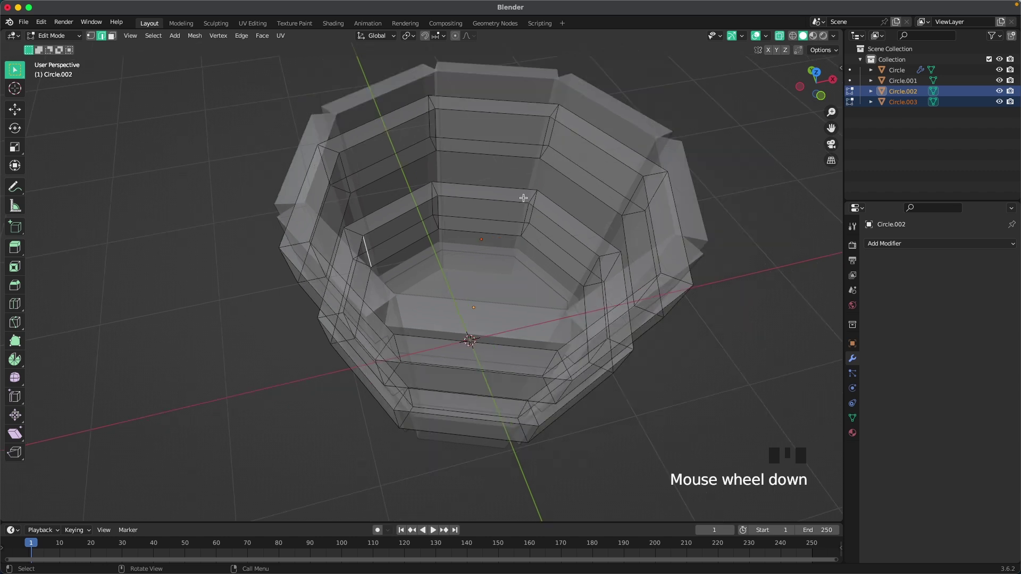
{"action": "key", "text": "Tab"}
{"action": "key", "text": "z"}
{"action": "left_click", "coordinate": [514, 258]}
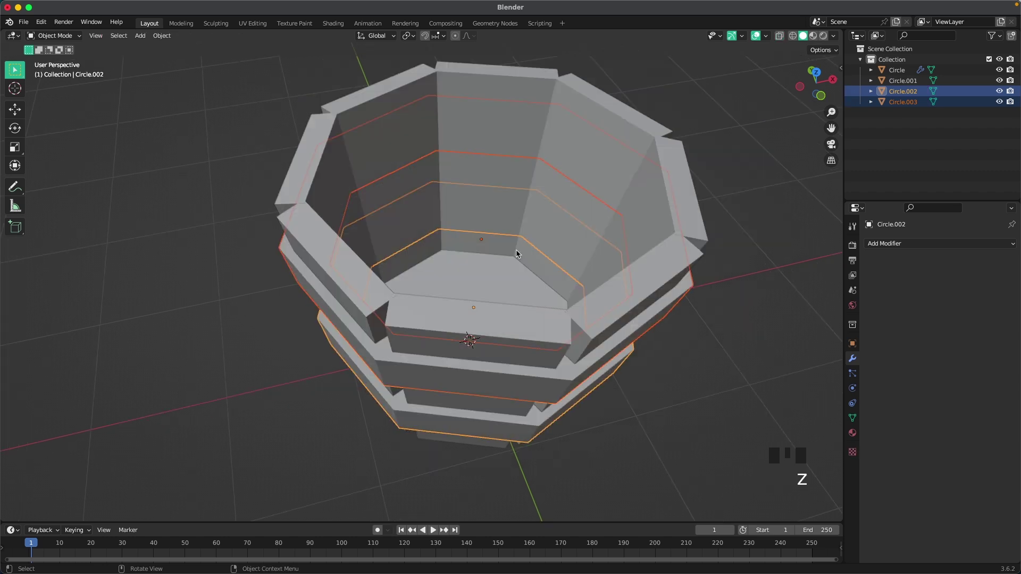
Select all the bucket's objects and rotate them 22.5° around the Z axis.
{"action": "scroll", "coordinate": [672, 218], "scroll_direction": "down", "scroll_amount": 2}
{"action": "left_click", "coordinate": [672, 219]}
{"action": "scroll", "coordinate": [520, 223], "scroll_direction": "down", "scroll_amount": 1}
{"action": "middle_click_drag", "start_coordinate": [520, 224], "coordinate": [525, 197]}
{"action": "key", "text": "a"}
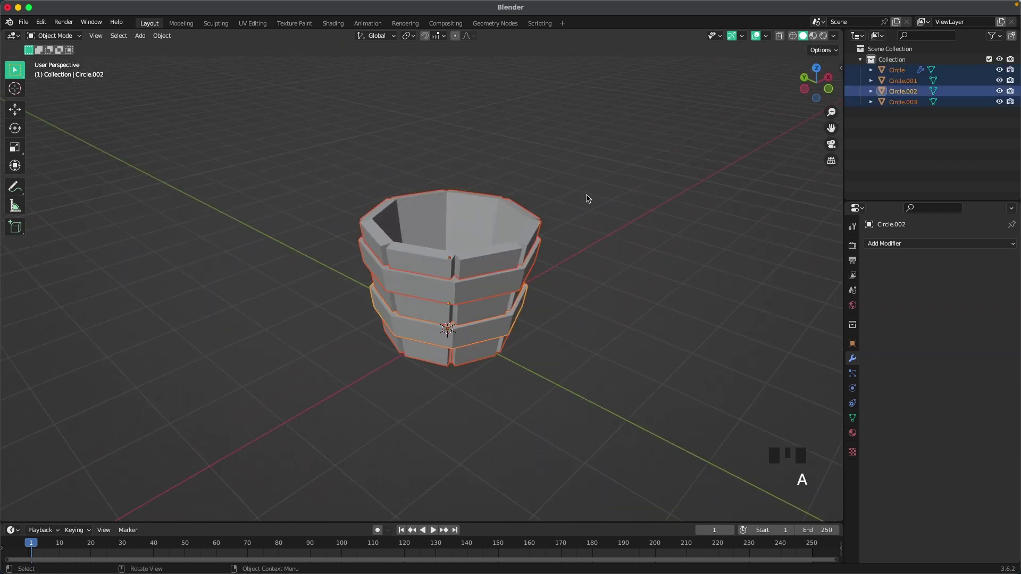
{"action": "middle_click_drag", "start_coordinate": [617, 237], "coordinate": [578, 212], "text": "shift"}
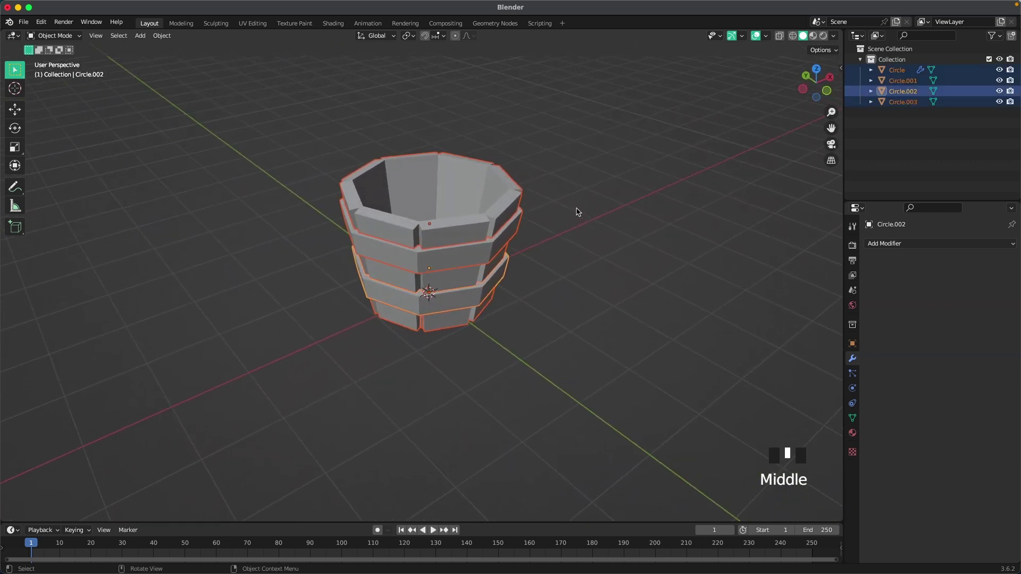
{"action": "type", "text": "rz"}
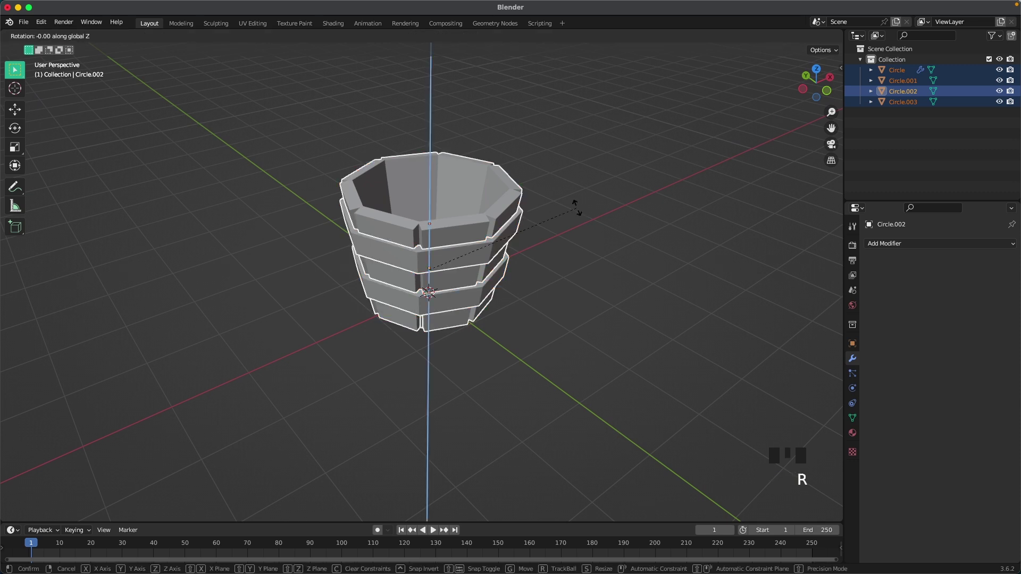
{"action": "type", "text": "22.5"}
{"action": "key", "text": "Return"}
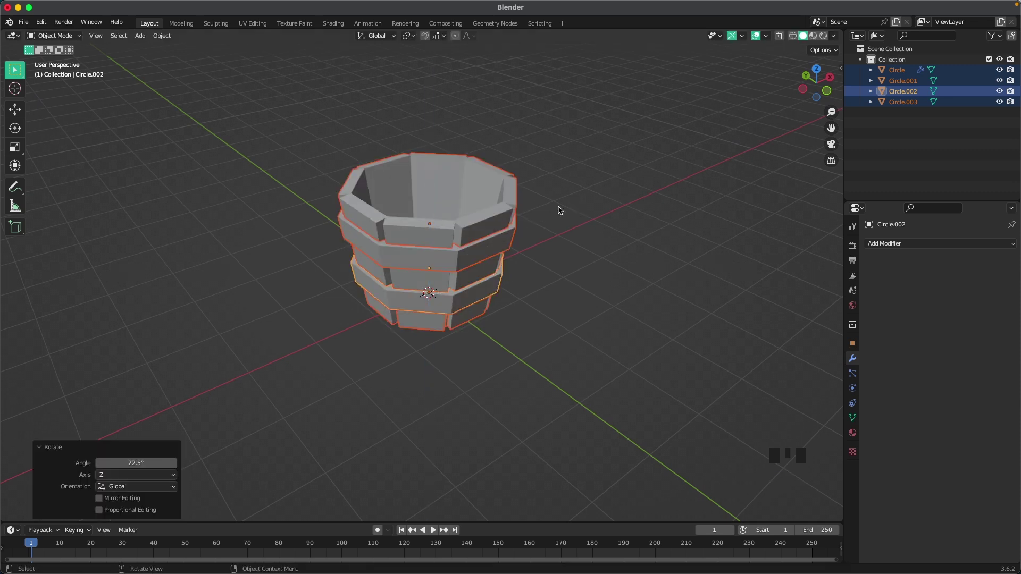
In the side panels' mesh, raise the top edges of the two opposite panels facing the X axis by about 0.51 m along Z.
{"action": "key", "text": "grave"}
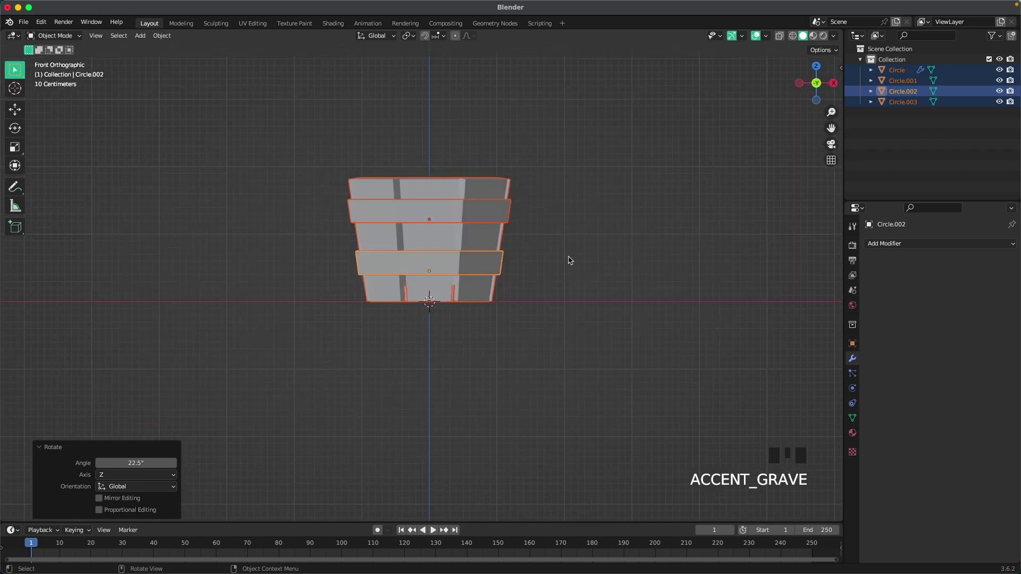
{"action": "scroll", "coordinate": [570, 255], "scroll_direction": "up", "scroll_amount": 2}
{"action": "middle_click_drag", "start_coordinate": [465, 132], "coordinate": [585, 219]}
{"action": "left_click", "coordinate": [577, 164]}
{"action": "left_click", "coordinate": [552, 173]}
{"action": "key", "text": "Tab"}
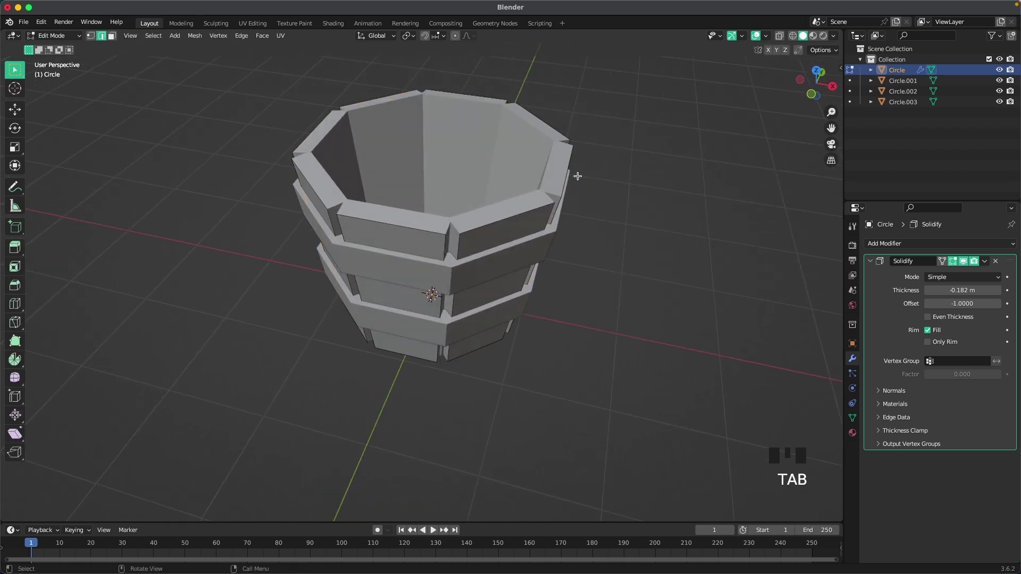
{"action": "left_click", "coordinate": [417, 194]}
{"action": "middle_click_drag", "start_coordinate": [417, 193], "coordinate": [306, 205]}
{"action": "left_click", "coordinate": [287, 204], "text": "shift"}
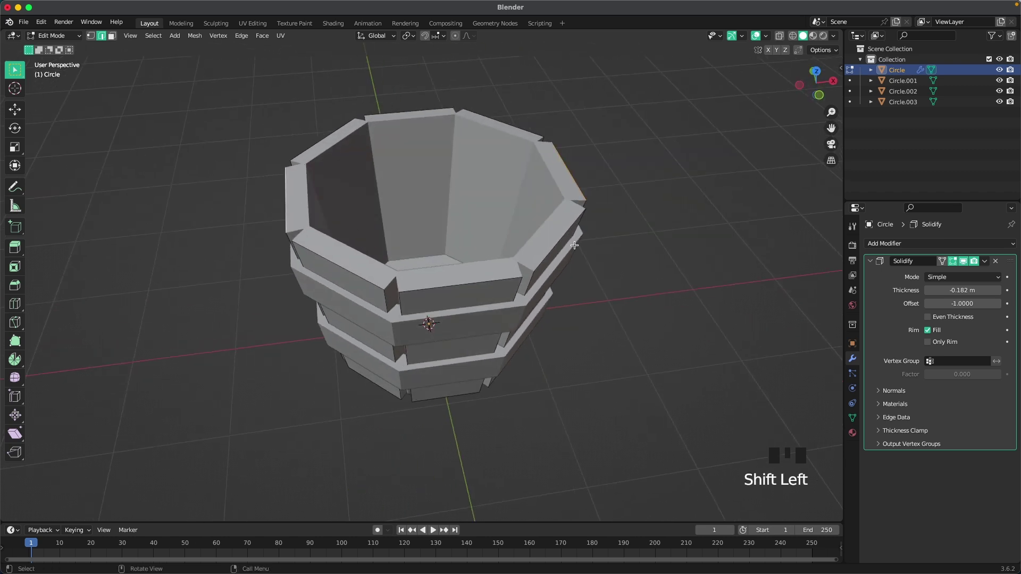
{"action": "key", "text": "grave"}
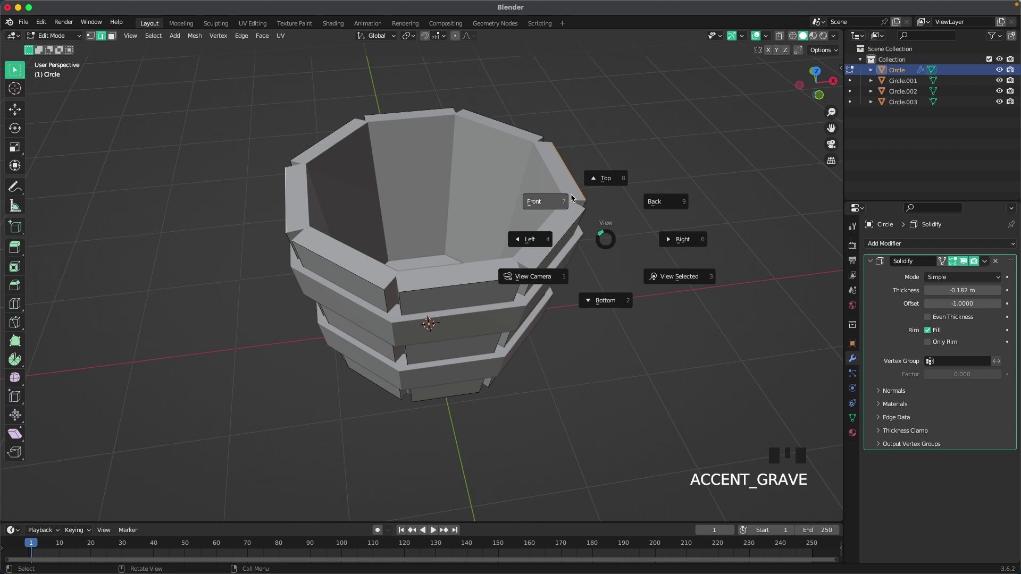
{"action": "left_click", "coordinate": [561, 202]}
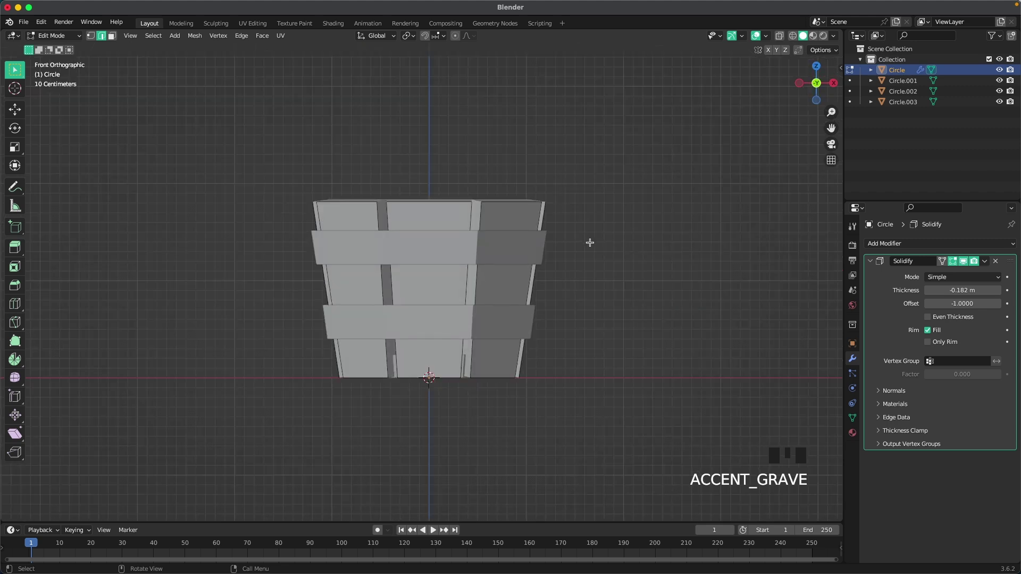
{"action": "key", "text": "g"}
{"action": "key", "text": "z"}
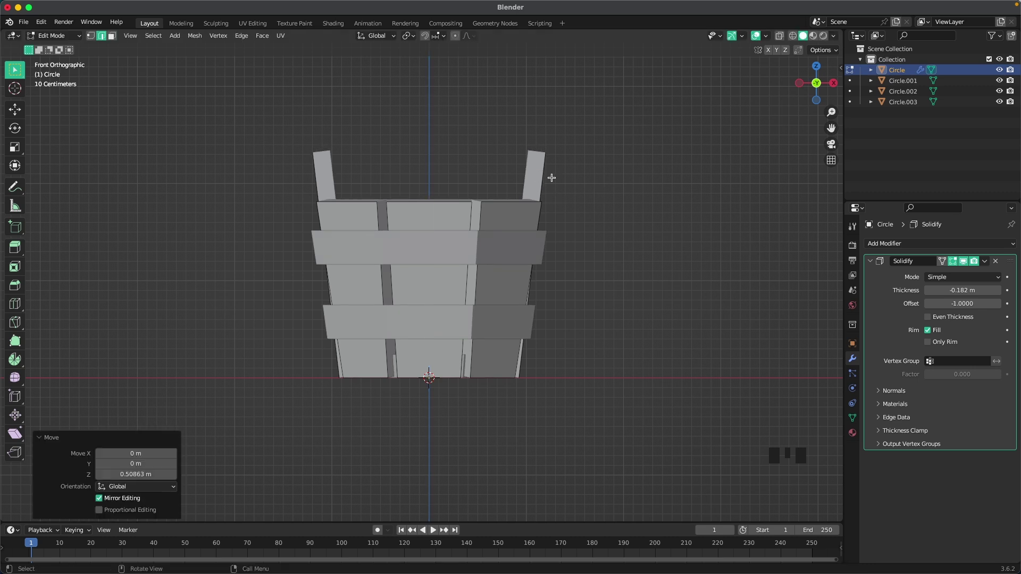
Scale the two raised panel edges apart by about 1.07 along X to match the slope of the sides.
{"action": "key", "text": "s"}
{"action": "key", "text": "x"}
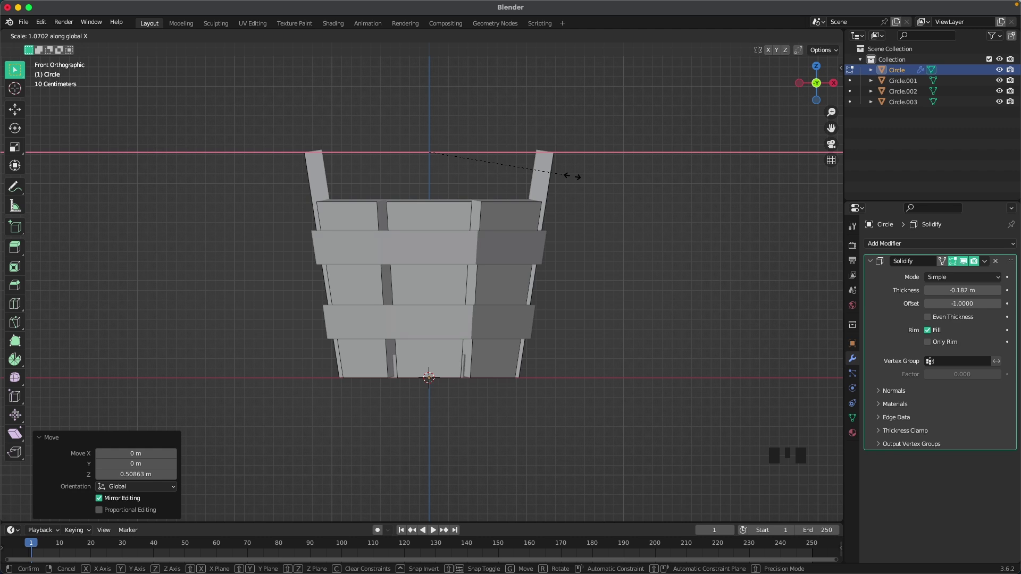
{"action": "left_click", "coordinate": [572, 176]}
{"action": "scroll", "coordinate": [627, 184], "scroll_direction": "down", "scroll_amount": 2}
{"action": "middle_click_drag", "start_coordinate": [628, 184], "coordinate": [506, 279]}
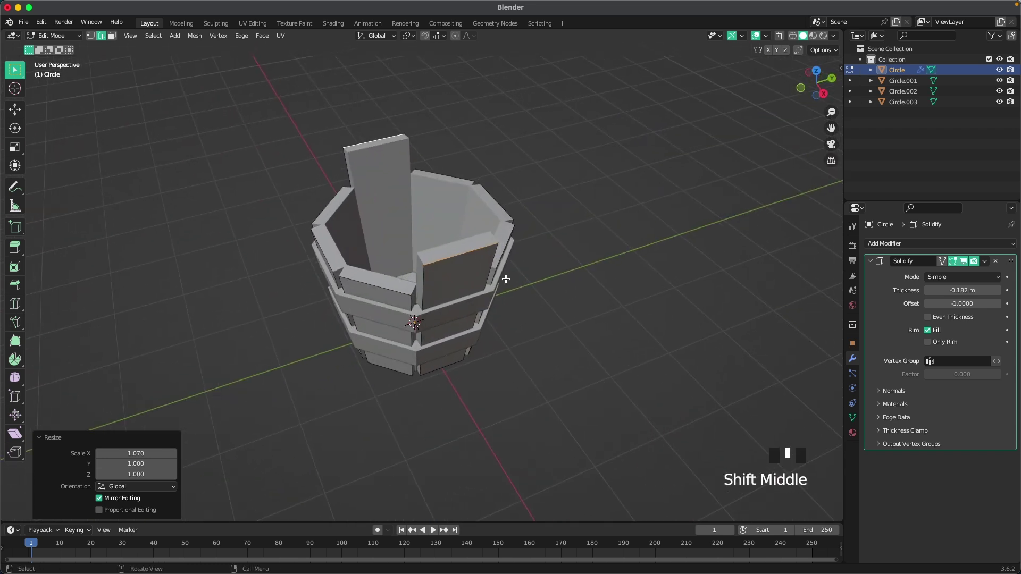
Round the top corners of the two raised panels with a 0.392 m vertex bevel of 6 segments, and return to Object Mode.
{"action": "middle_click_drag", "start_coordinate": [360, 188], "coordinate": [543, 213]}
{"action": "scroll", "coordinate": [542, 213], "scroll_direction": "up", "scroll_amount": 2}
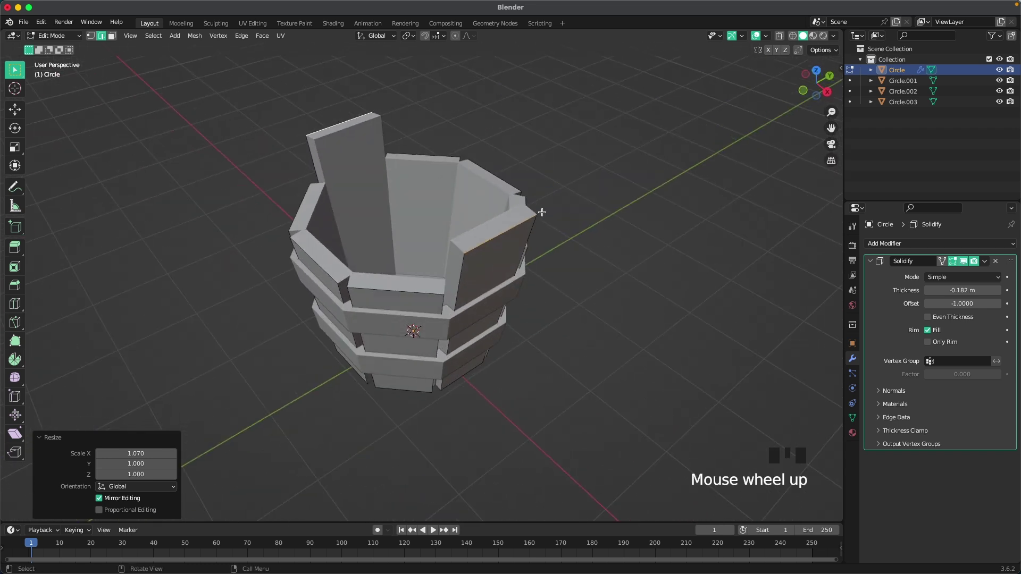
{"action": "key", "text": "ctrl+b"}
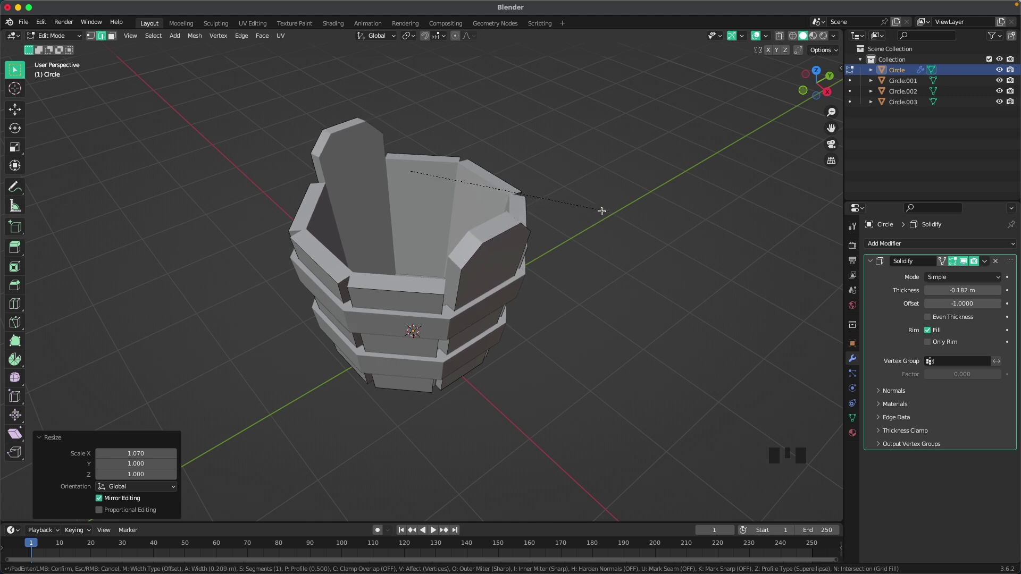
{"action": "scroll", "coordinate": [617, 212], "scroll_direction": "up", "scroll_amount": 4}
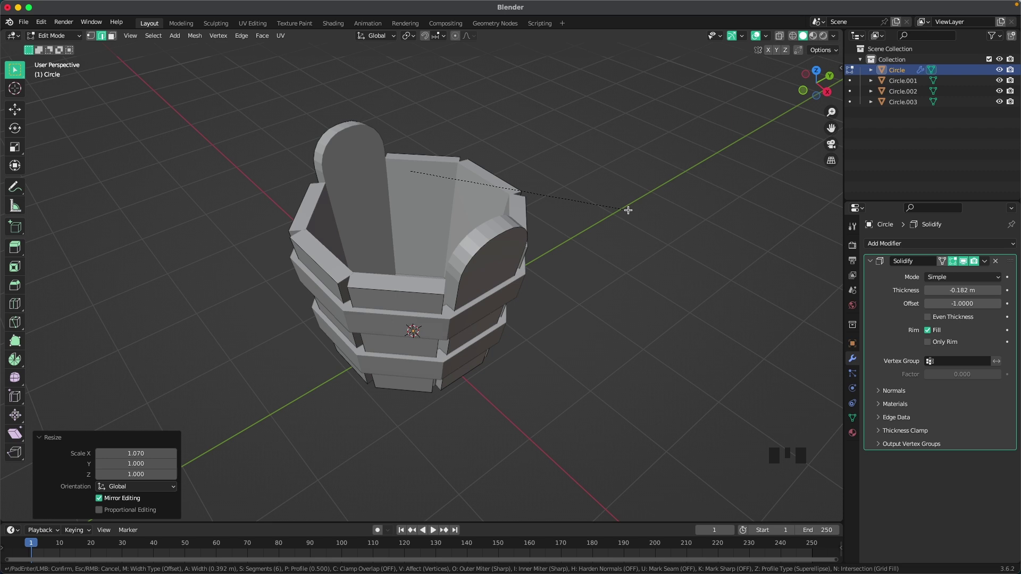
{"action": "left_click", "coordinate": [628, 210]}
{"action": "middle_click_drag", "start_coordinate": [645, 235], "coordinate": [617, 200]}
{"action": "scroll", "coordinate": [552, 225], "scroll_direction": "down", "scroll_amount": 2}
{"action": "middle_click_drag", "start_coordinate": [552, 226], "coordinate": [588, 241]}
{"action": "scroll", "coordinate": [589, 245], "scroll_direction": "up", "scroll_amount": 1}
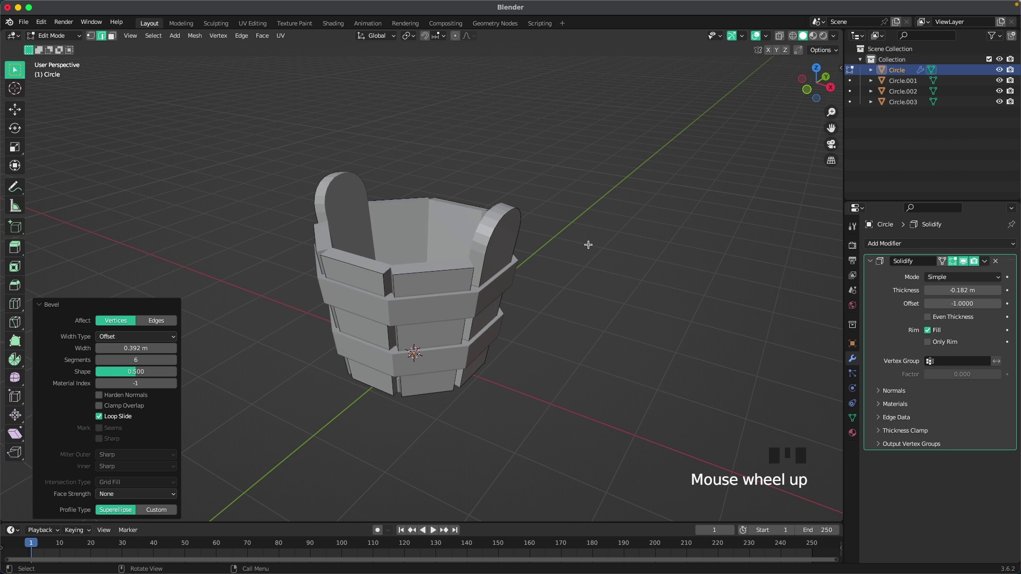
{"action": "key", "text": "Tab"}
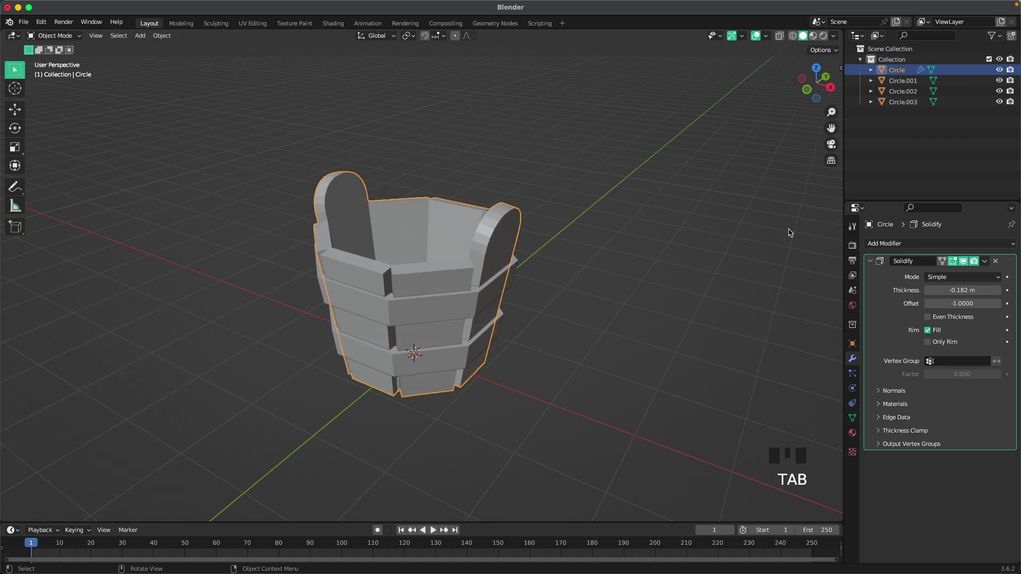
Add a Bevel modifier to the side panels with 4 segments and an amount of 0.04 m.
{"action": "left_click", "coordinate": [886, 244]}
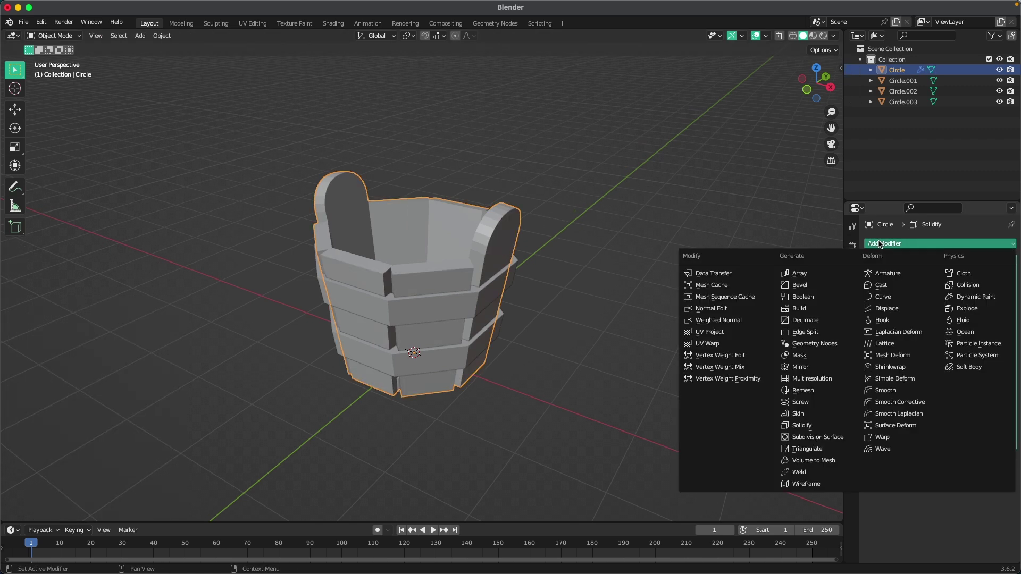
{"action": "left_click", "coordinate": [801, 285]}
{"action": "scroll", "coordinate": [933, 440], "scroll_direction": "down", "scroll_amount": 5}
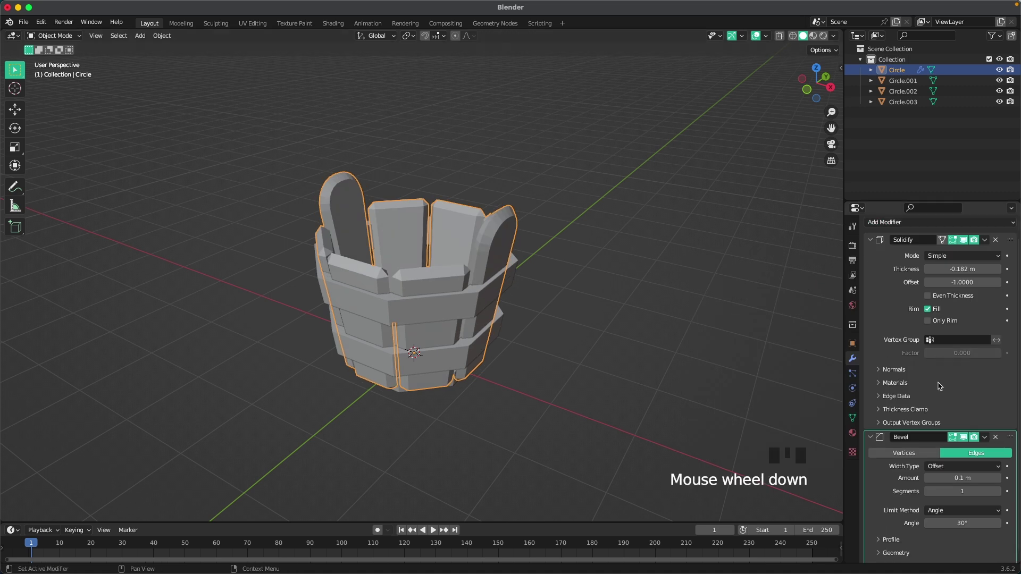
{"action": "left_click", "coordinate": [973, 483]}
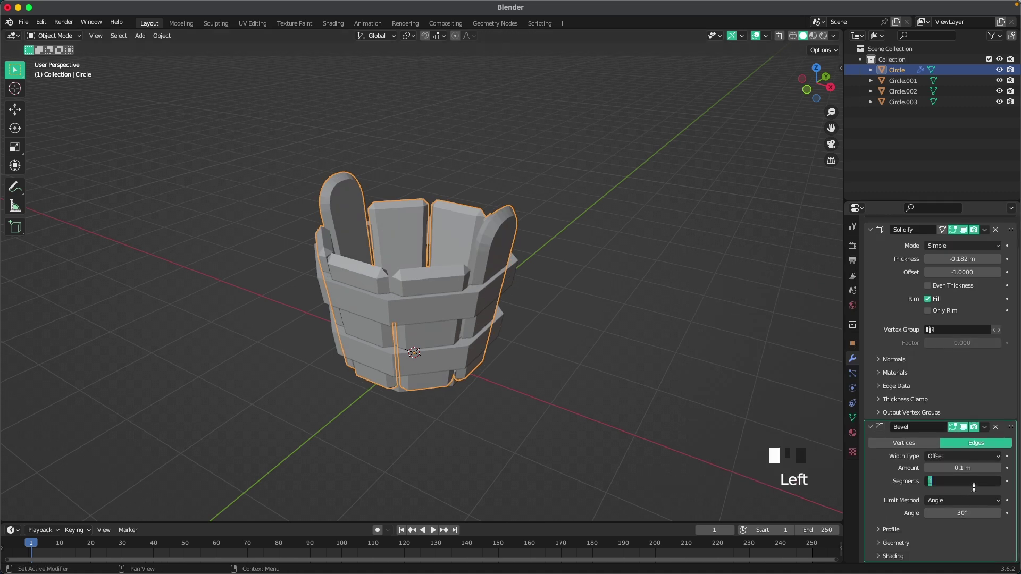
{"action": "type", "text": "4"}
{"action": "key", "text": "Tab"}
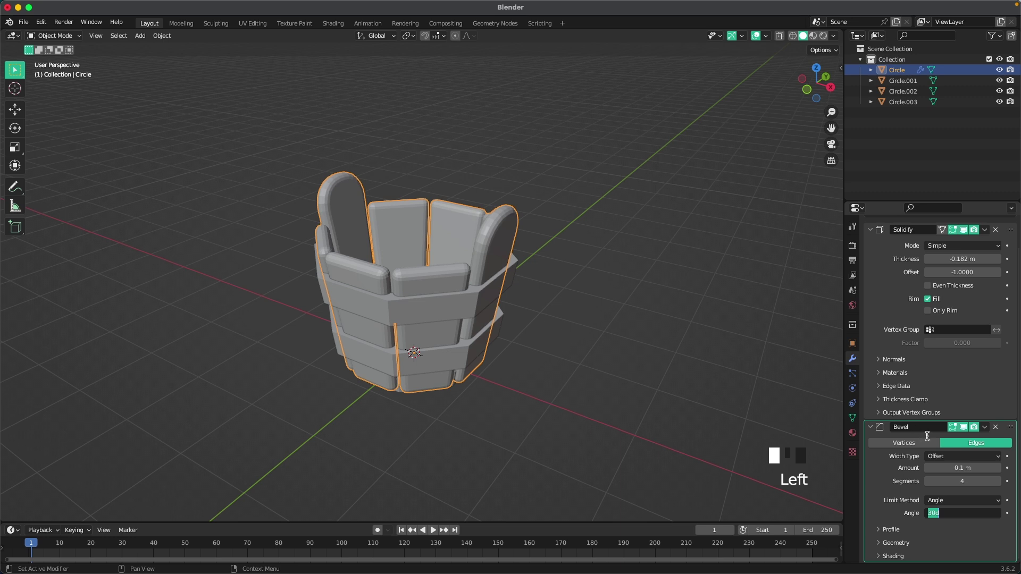
{"action": "left_click", "coordinate": [962, 467]}
{"action": "left_click", "coordinate": [964, 468]}
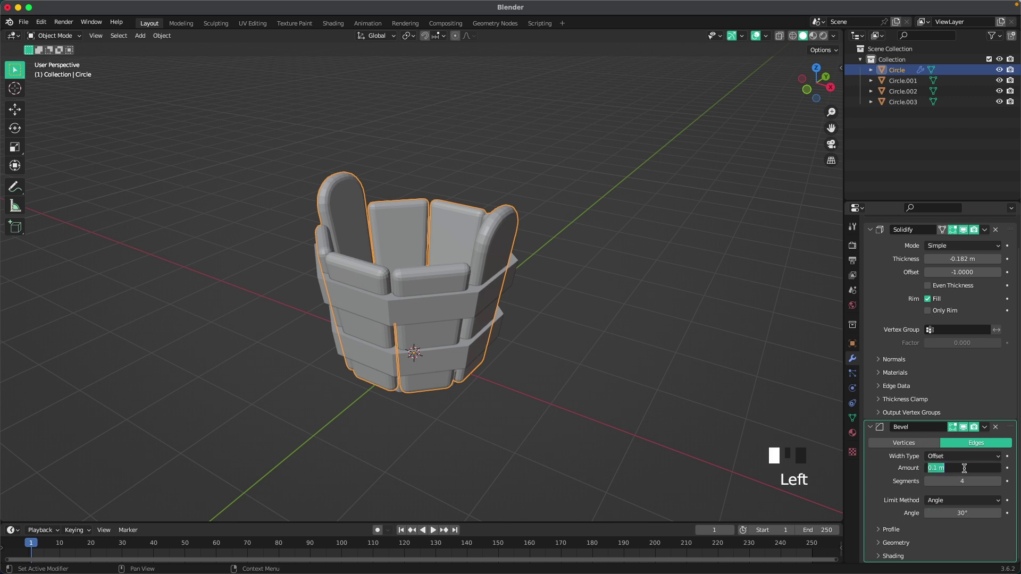
{"action": "left_click", "coordinate": [904, 442]}
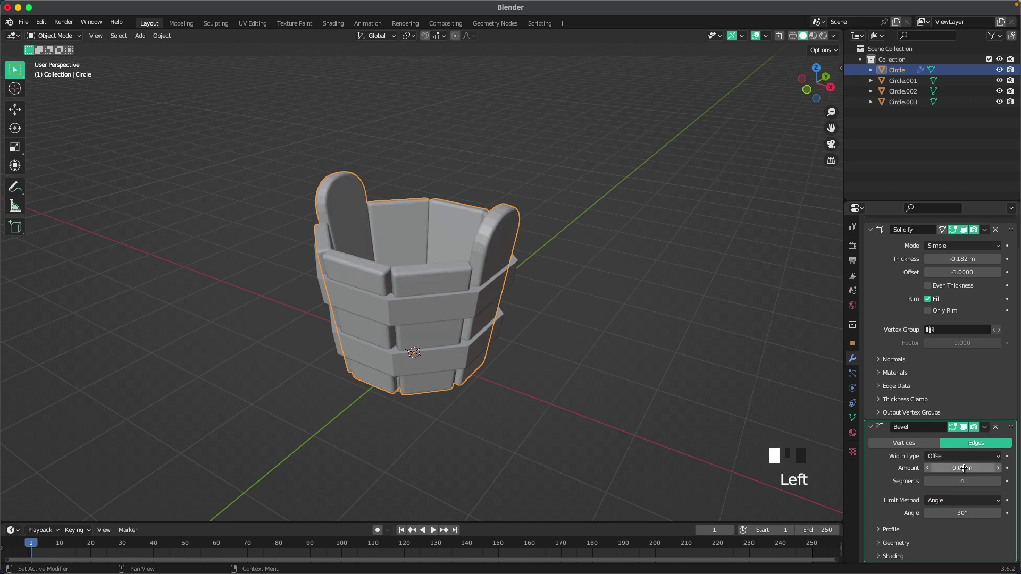
{"action": "scroll", "coordinate": [817, 399], "scroll_direction": "up", "scroll_amount": 1}
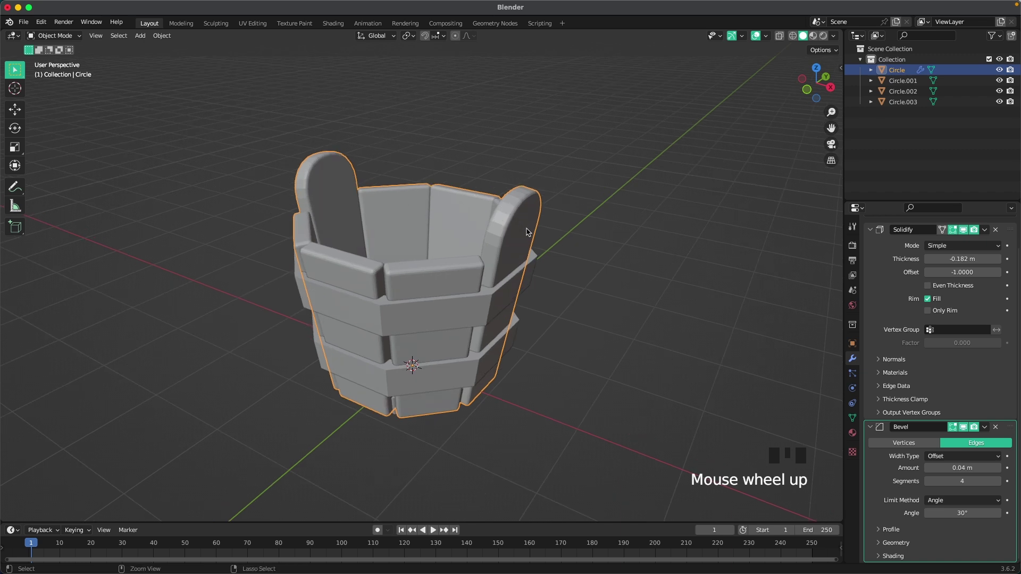
Add level 2 subdivision to the side panels and apply Shade Auto Smooth to them.
{"action": "key", "text": "ctrl+2"}
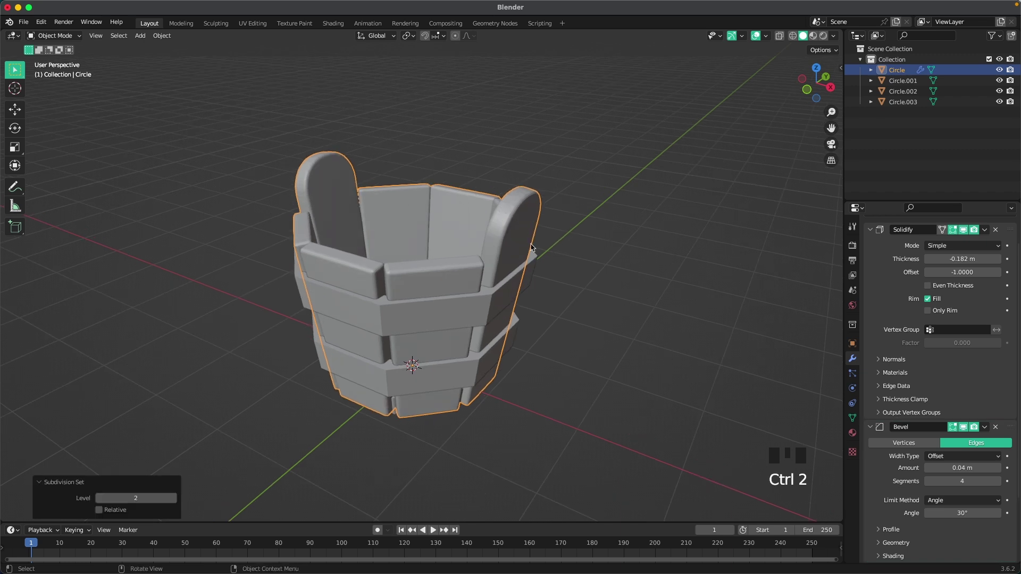
{"action": "middle_click_drag", "start_coordinate": [456, 254], "coordinate": [511, 219]}
{"action": "right_click", "coordinate": [511, 219]}
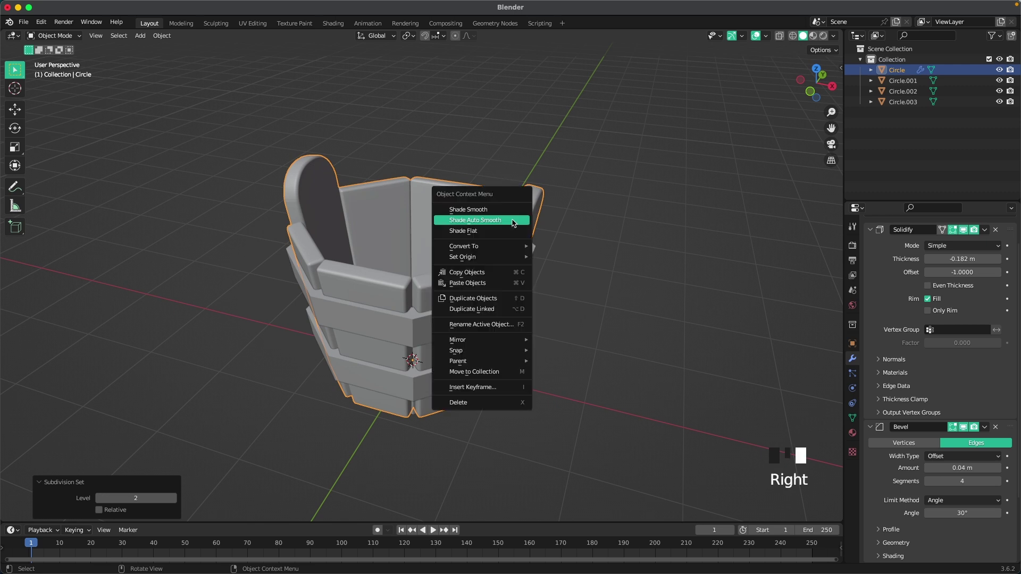
{"action": "left_click", "coordinate": [514, 220]}
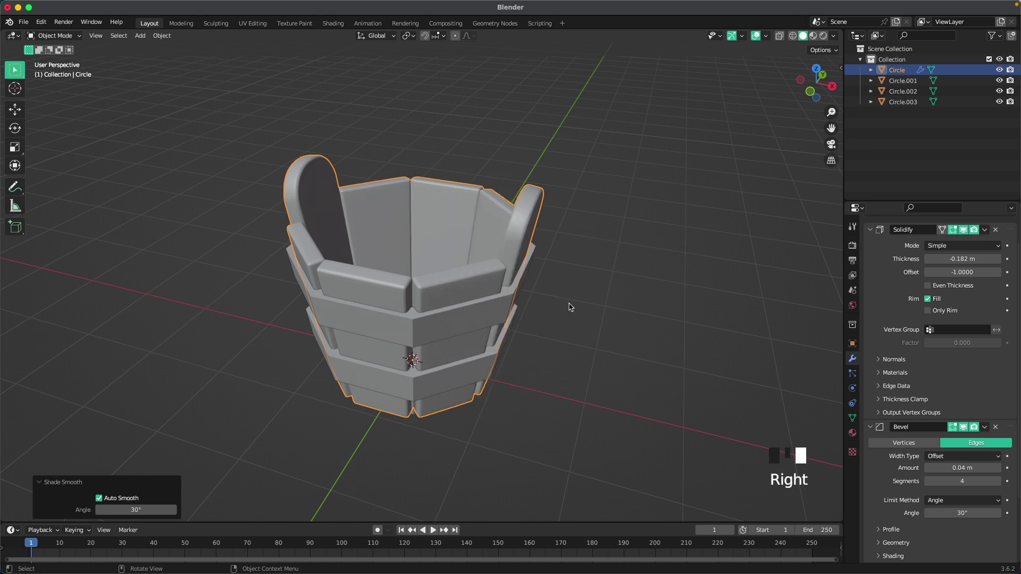
{"action": "middle_click_drag", "start_coordinate": [570, 306], "coordinate": [588, 275]}
{"action": "middle_click_drag", "start_coordinate": [530, 317], "coordinate": [513, 347]}
Select both bands and scale their whole meshes outward by about 1.04 in X and Y, keeping their Z height.
{"action": "left_click", "coordinate": [524, 326]}
{"action": "left_click", "coordinate": [513, 346], "text": "shift"}
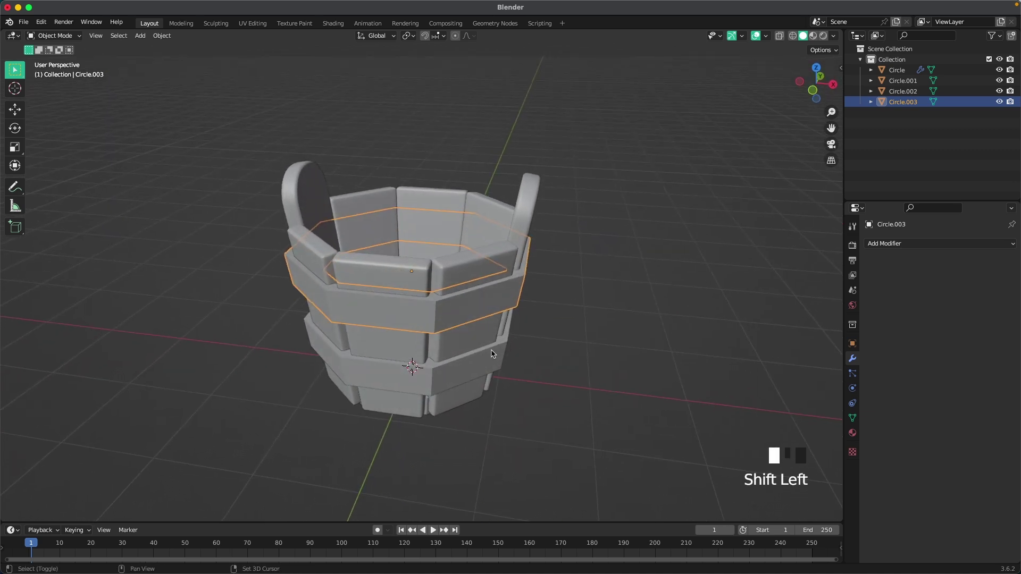
{"action": "scroll", "coordinate": [557, 339], "scroll_direction": "down", "scroll_amount": 2}
{"action": "key", "text": "Tab"}
{"action": "scroll", "coordinate": [562, 282], "scroll_direction": "up", "scroll_amount": 2}
{"action": "key", "text": "a"}
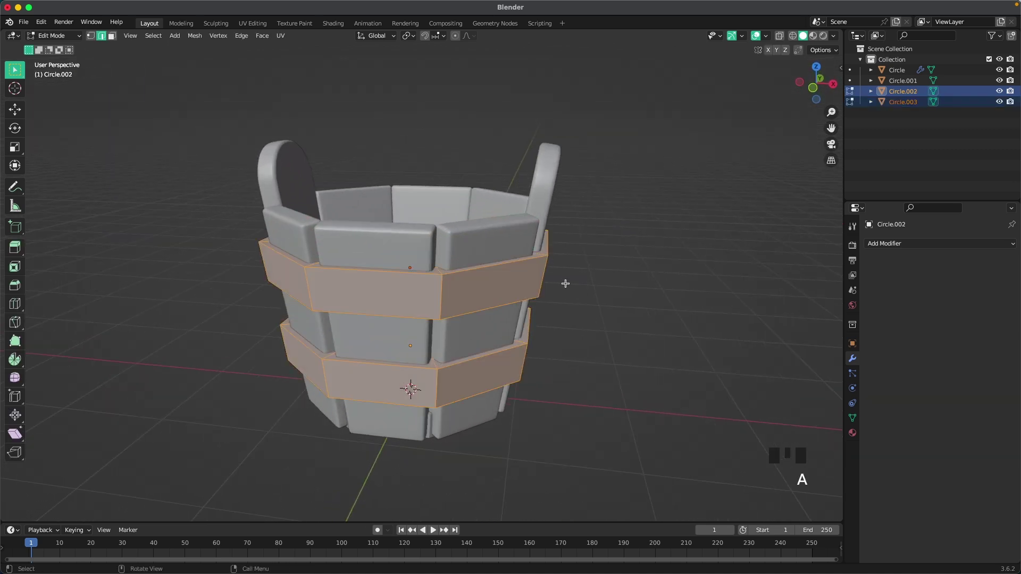
{"action": "key", "text": "s"}
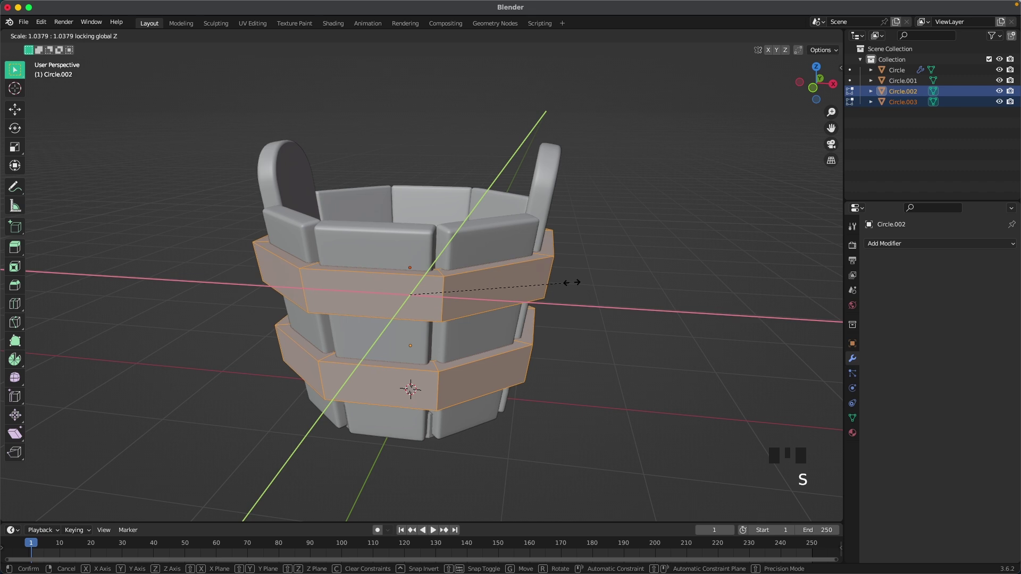
{"action": "key", "text": "Tab"}
Add a Bevel modifier to the upper band with 4 segments and an amount of 0.02 m.
{"action": "mouse_move", "coordinate": [575, 319]}
{"action": "middle_mouse_down"}
{"action": "mouse_move", "coordinate": [532, 358]}
{"action": "mouse_move", "coordinate": [519, 351]}
{"action": "mouse_move", "coordinate": [579, 335]}
{"action": "mouse_move", "coordinate": [515, 410]}
{"action": "mouse_move", "coordinate": [556, 358]}
{"action": "mouse_move", "coordinate": [518, 321]}
{"action": "mouse_move", "coordinate": [538, 259]}
{"action": "mouse_move", "coordinate": [553, 314]}
{"action": "mouse_move", "coordinate": [568, 306]}
{"action": "middle_mouse_up"}
{"action": "left_click", "coordinate": [540, 256]}
{"action": "scroll", "coordinate": [470, 319], "scroll_direction": "up", "scroll_amount": 2}
{"action": "left_click", "coordinate": [469, 323]}
{"action": "middle_click_drag", "start_coordinate": [494, 328], "coordinate": [494, 318]}
{"action": "left_click", "coordinate": [885, 244]}
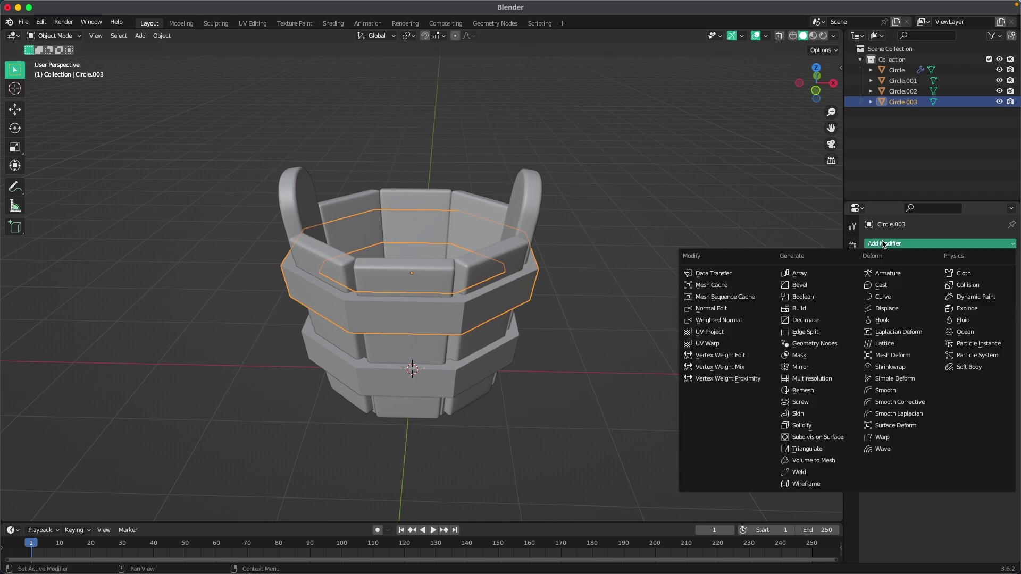
{"action": "left_click", "coordinate": [814, 287]}
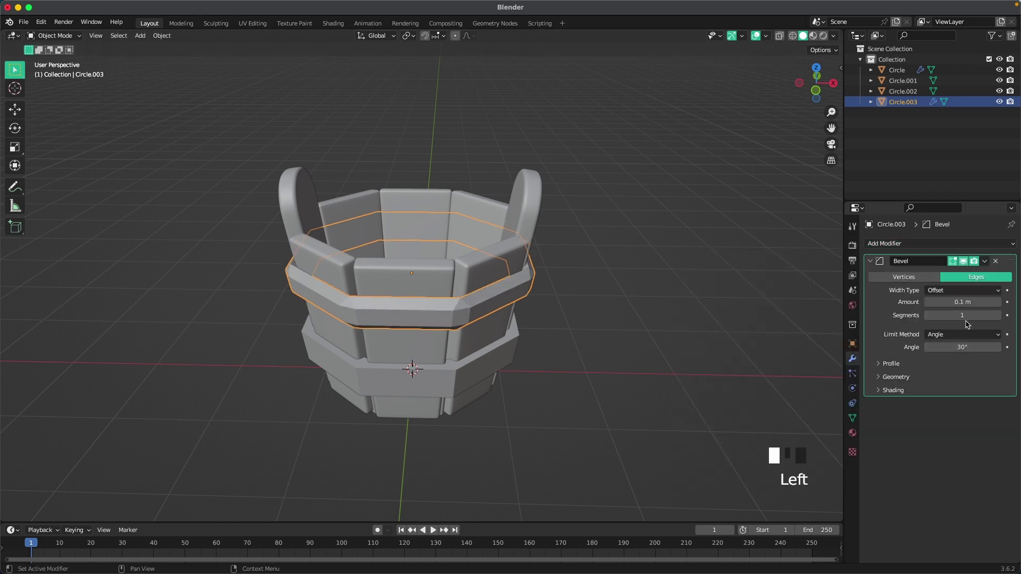
{"action": "double_click", "coordinate": [966, 315]}
{"action": "left_click", "coordinate": [965, 311]}
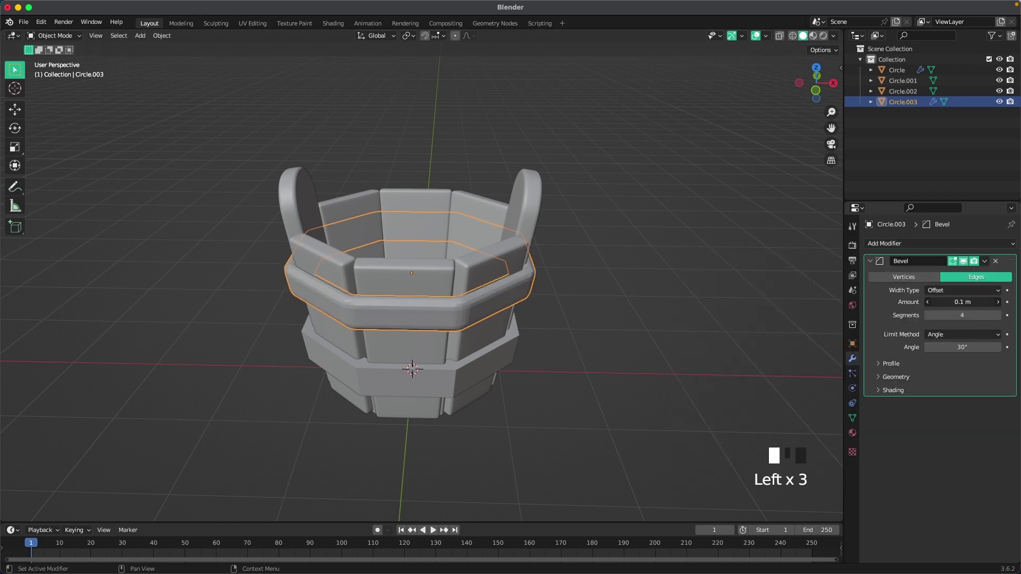
{"action": "type", "text": ".02"}
{"action": "key", "text": "Return"}
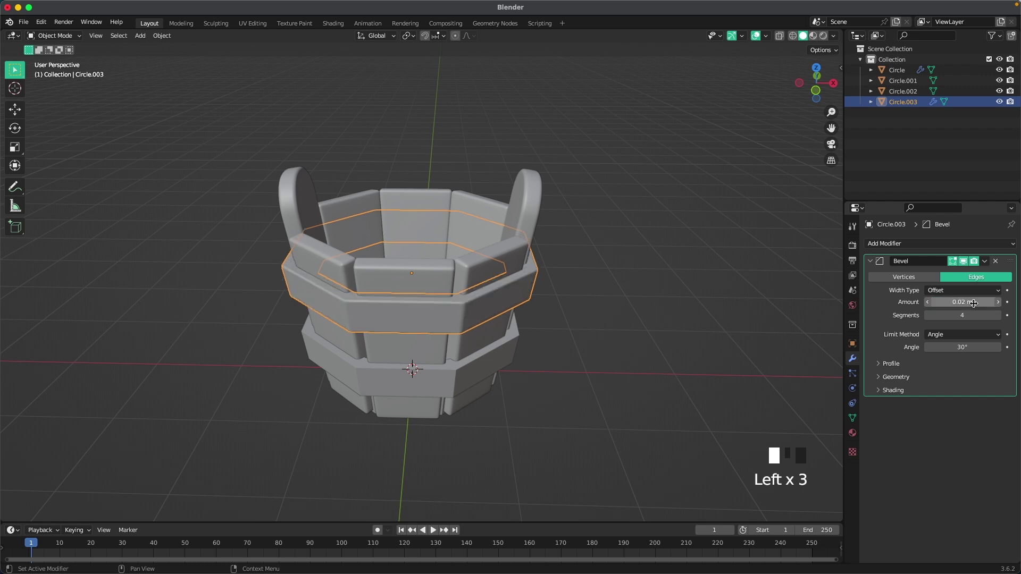
Apply Shade Auto Smooth to the upper band and deselect it.
{"action": "scroll", "coordinate": [611, 313], "scroll_direction": "up", "scroll_amount": 2}
{"action": "left_click", "coordinate": [546, 337]}
{"action": "middle_click_drag", "start_coordinate": [603, 343], "coordinate": [578, 316]}
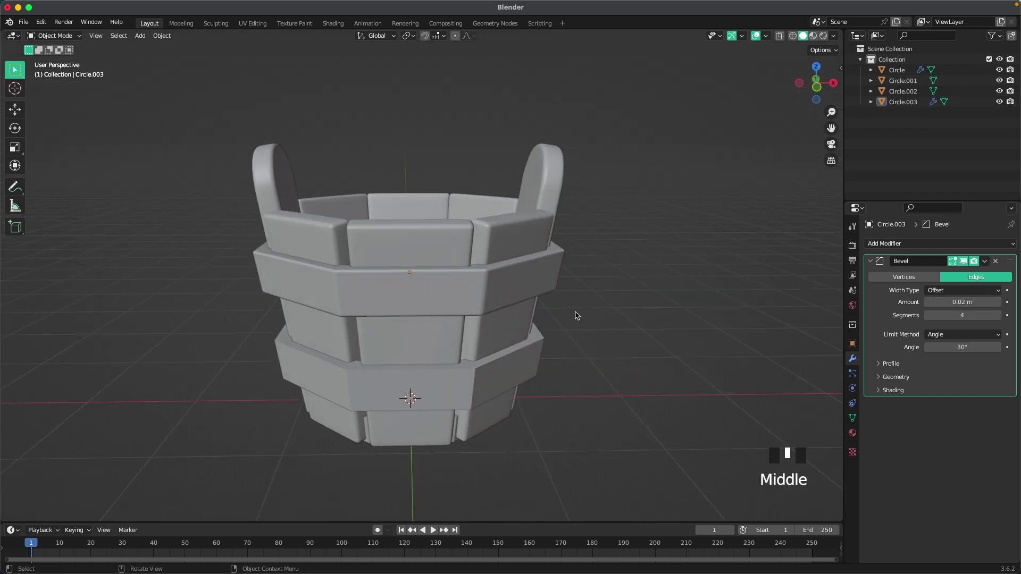
{"action": "left_click", "coordinate": [497, 299]}
{"action": "right_click", "coordinate": [496, 298]}
{"action": "left_click", "coordinate": [496, 297]}
{"action": "left_click", "coordinate": [559, 364]}
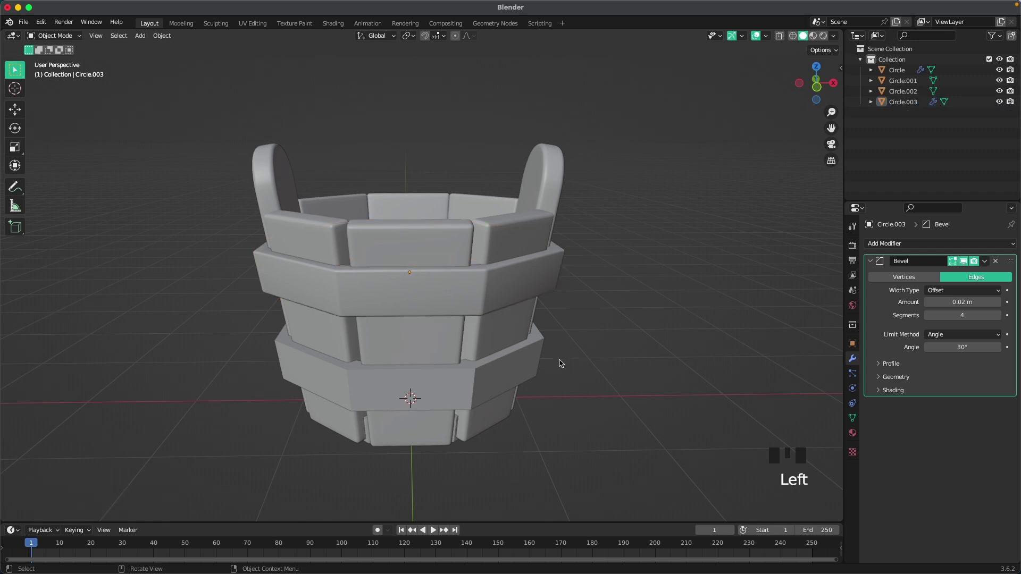
Copy the upper band's Bevel modifier to the base and the lower band.
{"action": "middle_click_drag", "start_coordinate": [522, 394], "coordinate": [462, 355]}
{"action": "left_click", "coordinate": [449, 353]}
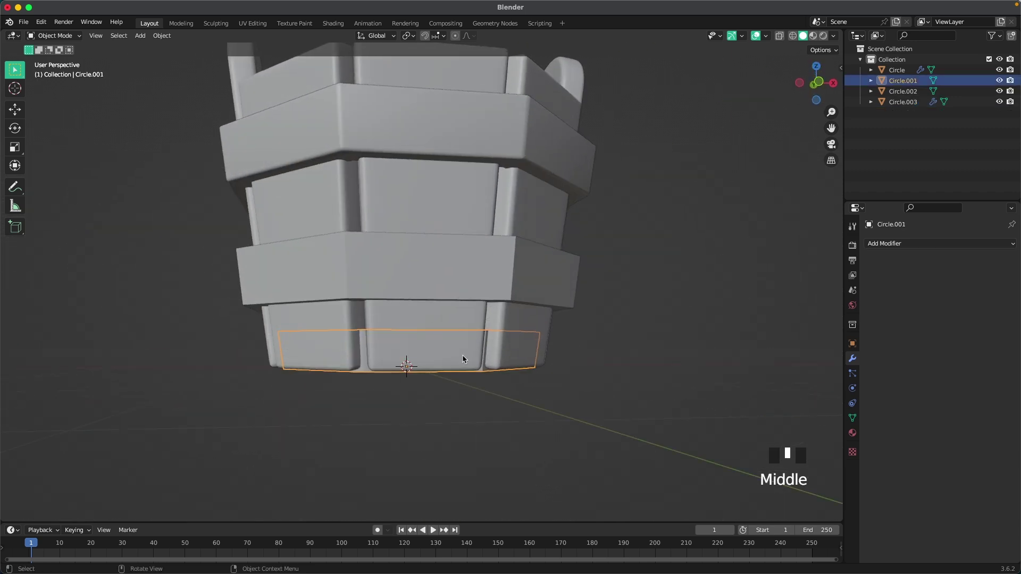
{"action": "left_click", "coordinate": [455, 262], "text": "shift"}
{"action": "scroll", "coordinate": [456, 261], "scroll_direction": "down", "scroll_amount": 2}
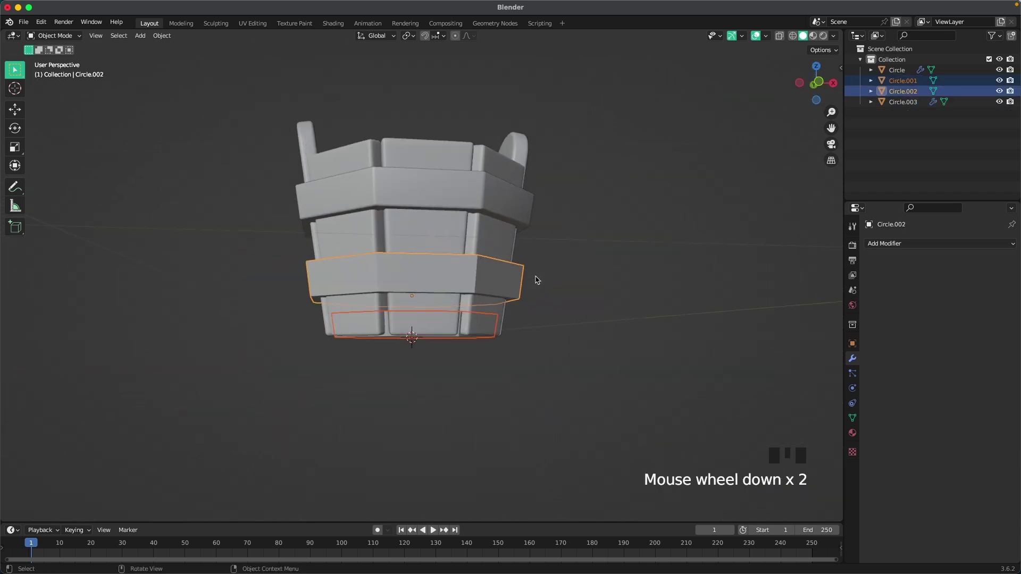
{"action": "left_click", "coordinate": [411, 191], "text": "shift"}
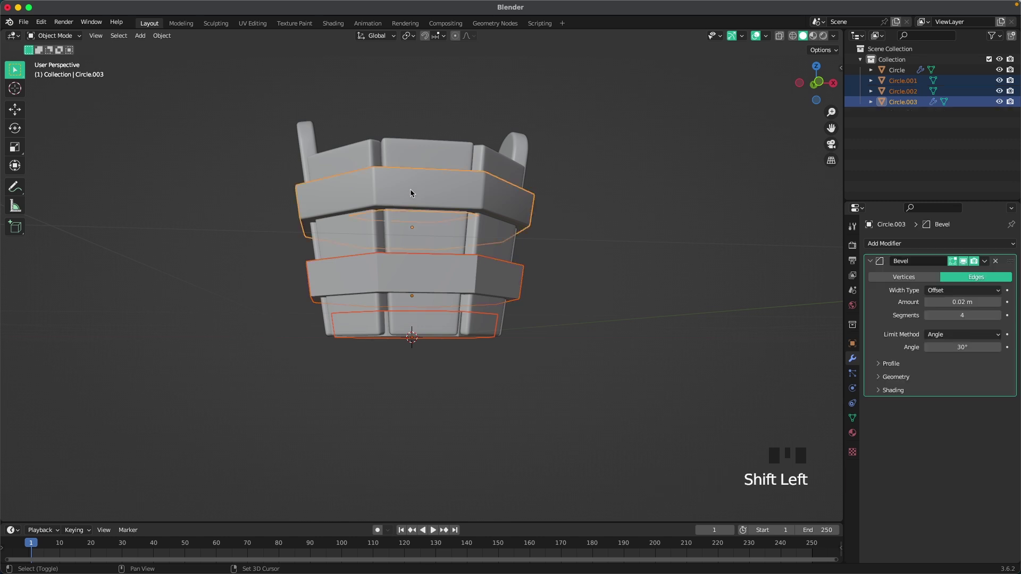
{"action": "key", "text": "ctrl+l"}
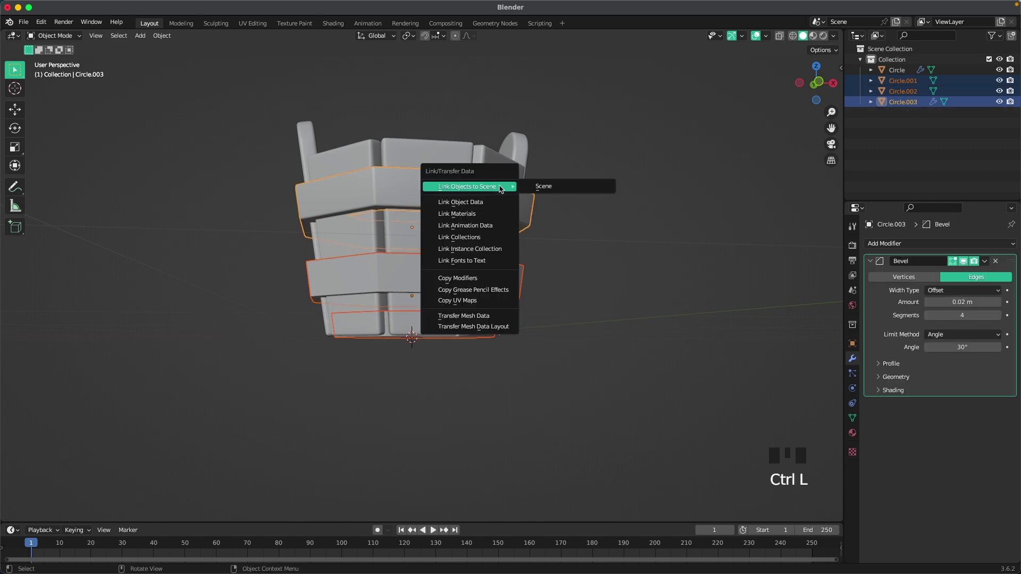
{"action": "key", "text": "p"}
{"action": "left_click", "coordinate": [575, 266]}
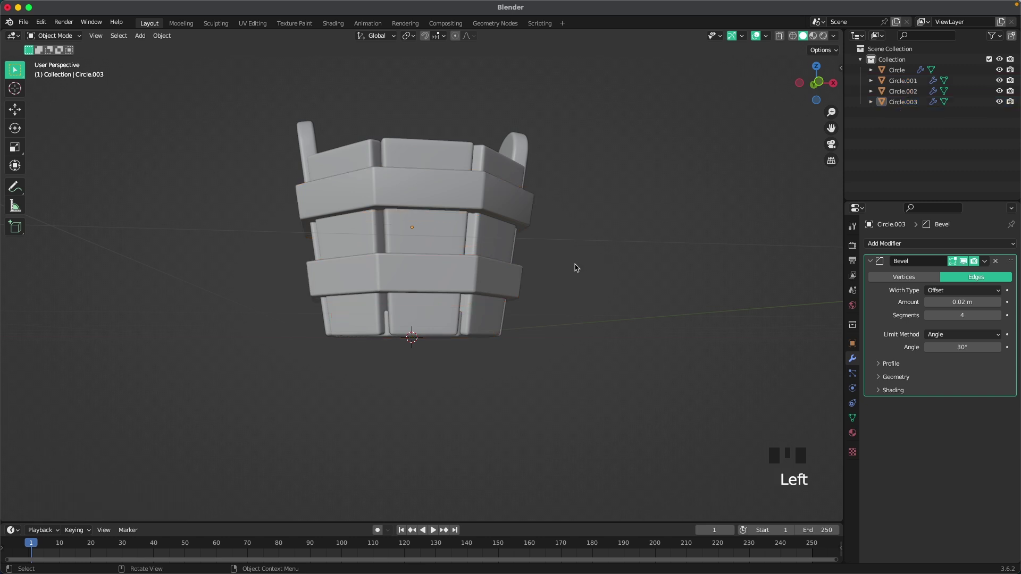
Apply Shade Auto Smooth to the lower band and to the base.
{"action": "left_click", "coordinate": [508, 274]}
{"action": "middle_click_drag", "start_coordinate": [570, 287], "coordinate": [451, 324]}
{"action": "left_click", "coordinate": [575, 327]}
{"action": "scroll", "coordinate": [474, 310], "scroll_direction": "up", "scroll_amount": 2}
{"action": "left_click", "coordinate": [474, 306]}
{"action": "right_click", "coordinate": [475, 304]}
{"action": "left_click", "coordinate": [476, 305]}
{"action": "left_click", "coordinate": [451, 323]}
{"action": "right_click", "coordinate": [451, 324]}
{"action": "left_click", "coordinate": [451, 324]}
{"action": "left_click", "coordinate": [629, 223]}
Add a cube mesh and raise it about 2.2 m along Z to the height of the raised panels.
{"action": "middle_click_drag", "start_coordinate": [629, 223], "coordinate": [500, 253]}
{"action": "scroll", "coordinate": [585, 277], "scroll_direction": "down", "scroll_amount": 2}
{"action": "key", "text": "shift+a"}
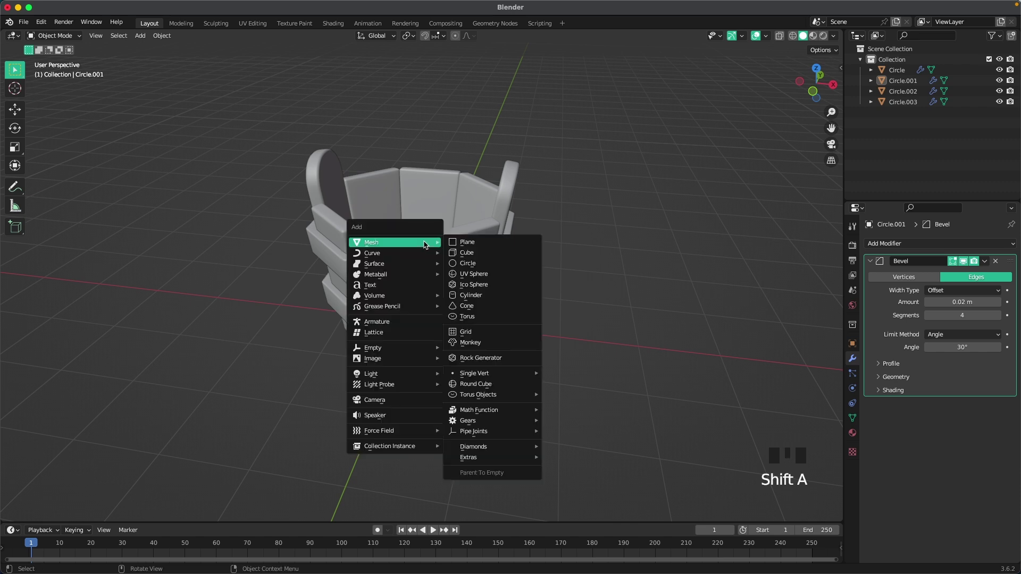
{"action": "left_click", "coordinate": [471, 253]}
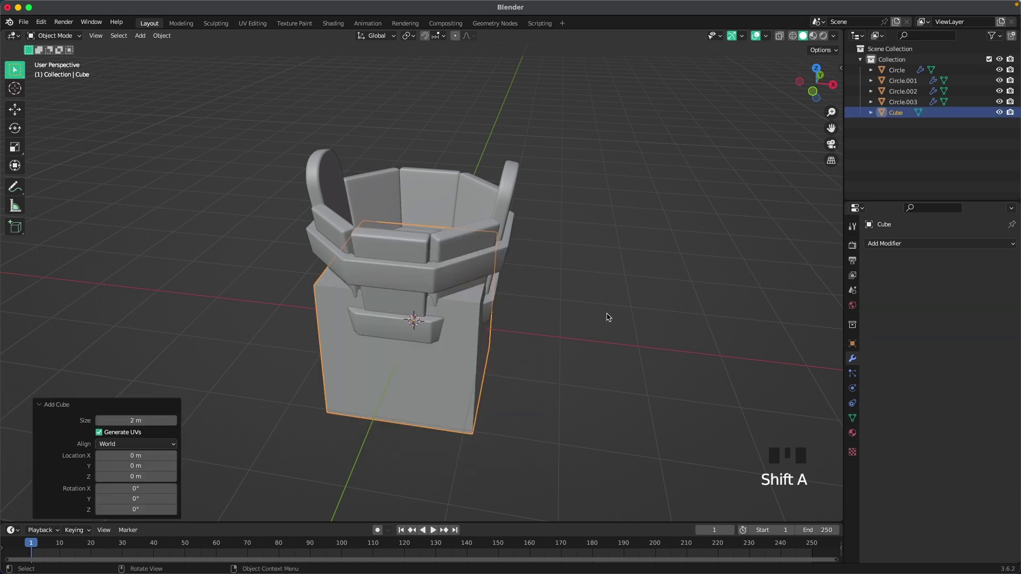
{"action": "key", "text": "g"}
{"action": "key", "text": "z"}
{"action": "left_click", "coordinate": [600, 168]}
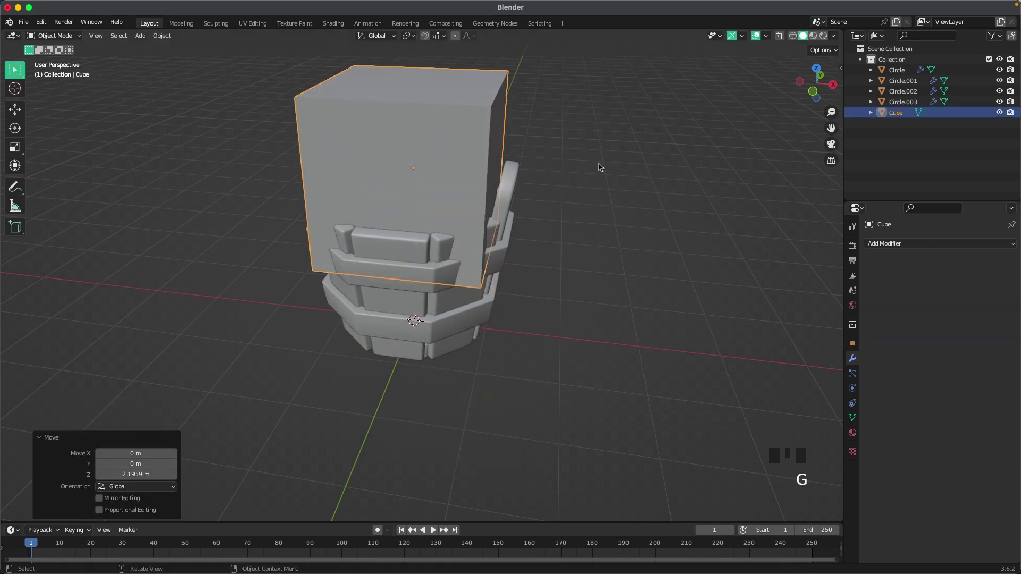
In Edit Mode, scale the cube to 0.191 and stretch it along X into a bar extending past both raised panels.
{"action": "key", "text": "Tab"}
{"action": "key", "text": "s"}
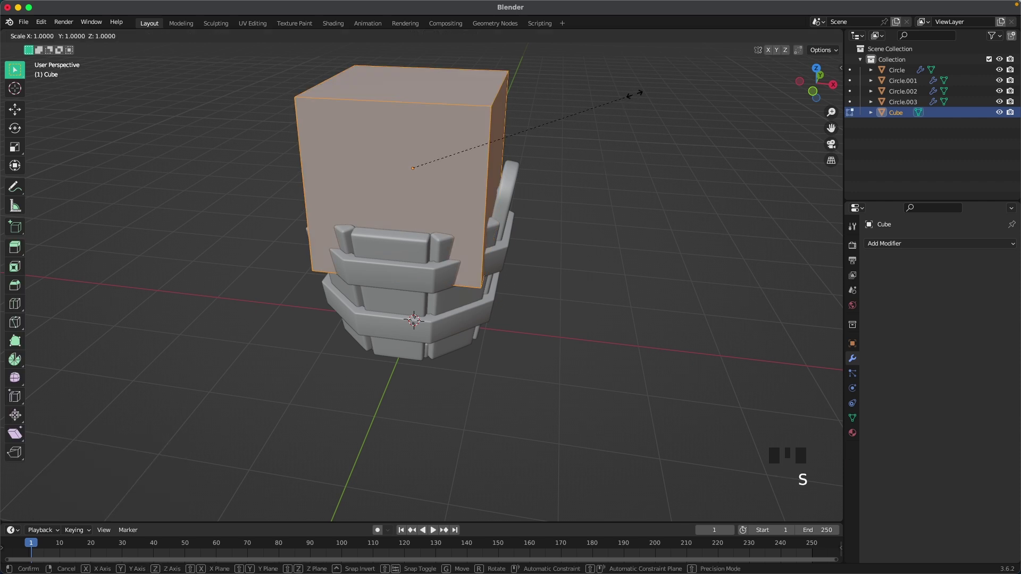
{"action": "left_click", "coordinate": [456, 152]}
{"action": "key", "text": "s"}
{"action": "key", "text": "x"}
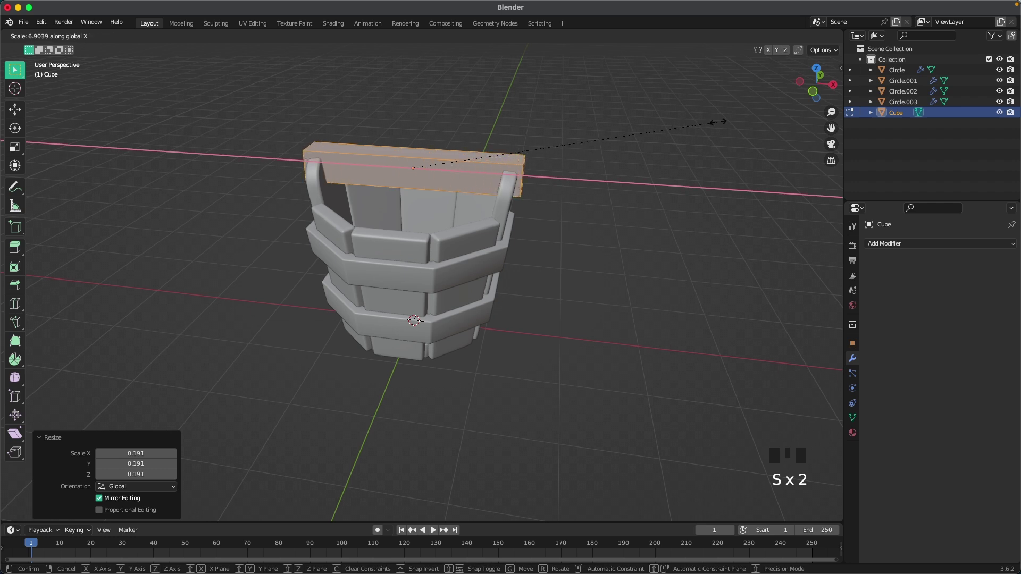
{"action": "left_click", "coordinate": [760, 120]}
{"action": "key", "text": "Tab"}
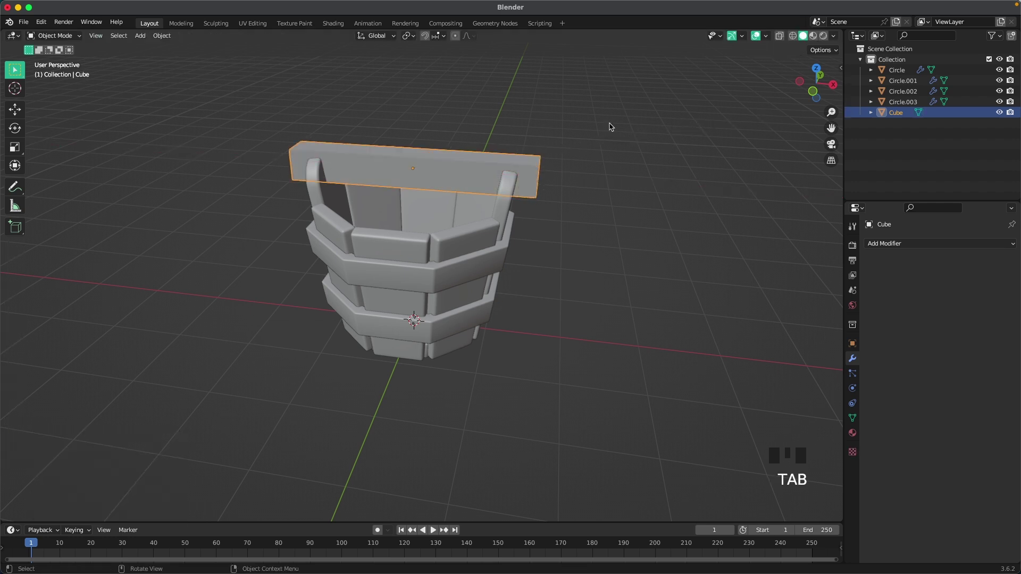
Lower the bar about 0.23 m along Z between the raised panels and add a level 3 Subdivision modifier.
{"action": "key", "text": "g"}
{"action": "key", "text": "z"}
{"action": "left_click", "coordinate": [606, 159]}
{"action": "middle_click_drag", "start_coordinate": [607, 160], "coordinate": [564, 212]}
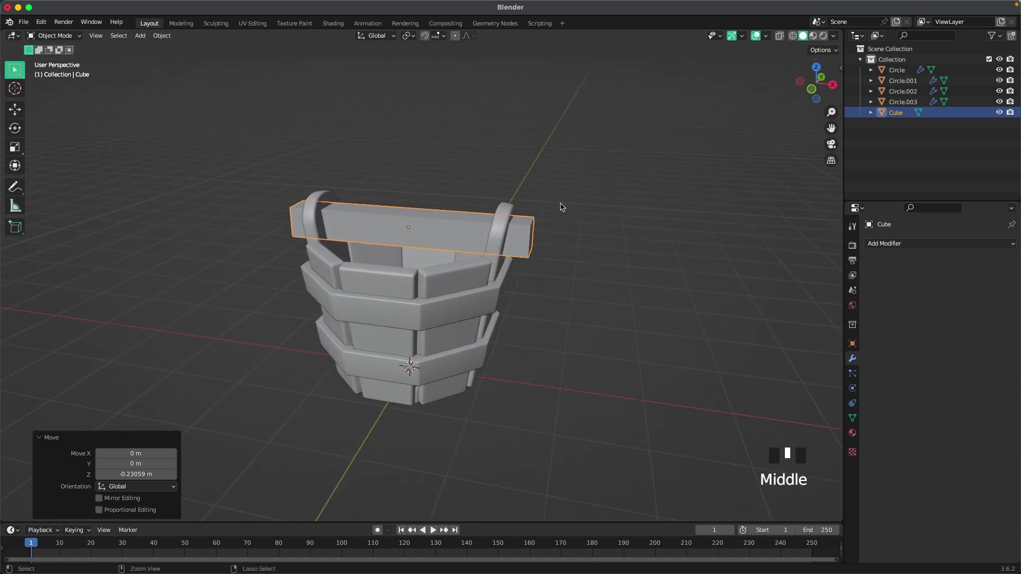
{"action": "key", "text": "ctrl+3"}
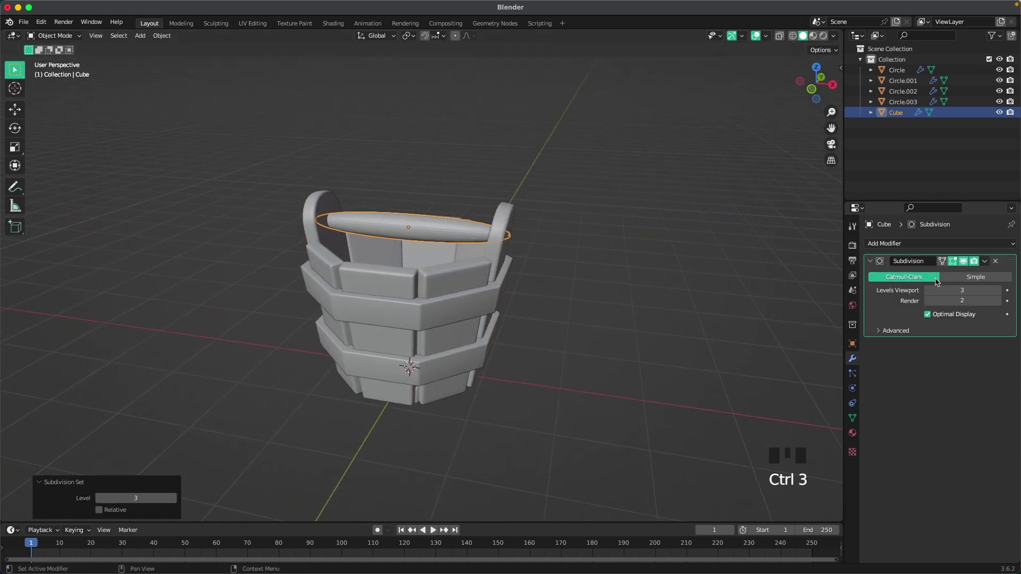
{"action": "middle_click_drag", "start_coordinate": [606, 229], "coordinate": [604, 250], "text": "shift"}
{"action": "scroll", "coordinate": [541, 240], "scroll_direction": "up", "scroll_amount": 2}
{"action": "middle_click_drag", "start_coordinate": [505, 242], "coordinate": [441, 245]}
In Edit Mode, add four evenly spaced loop cuts across the bar's length.
{"action": "key", "text": "Tab"}
{"action": "scroll", "coordinate": [434, 244], "scroll_direction": "down", "scroll_amount": 1}
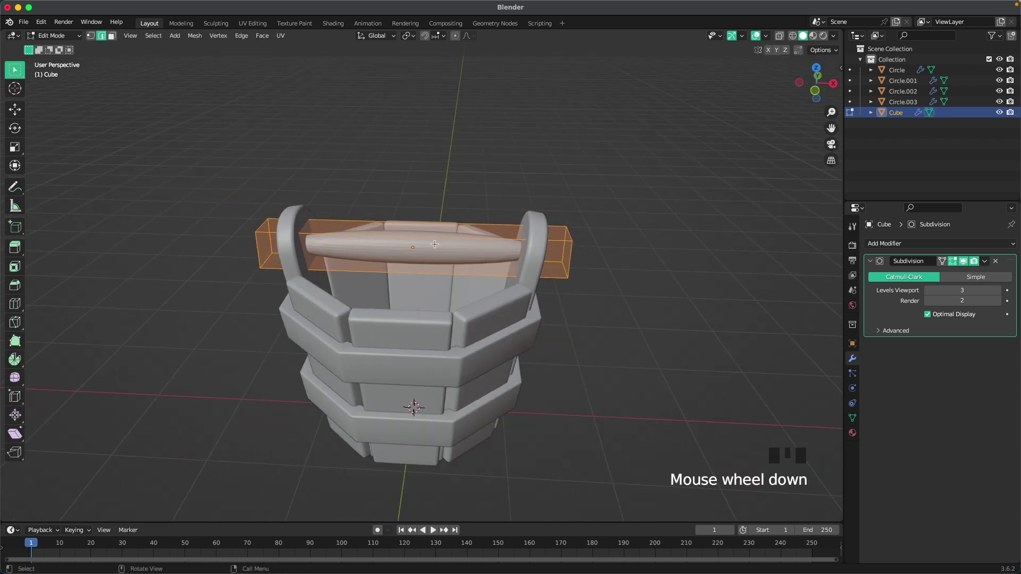
{"action": "key", "text": "super+r"}
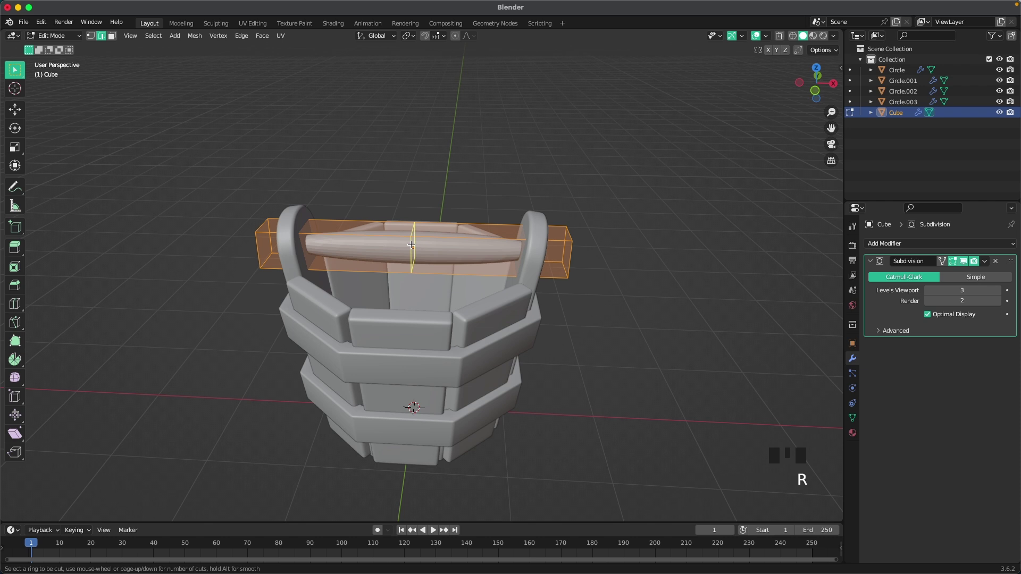
{"action": "scroll", "coordinate": [411, 245], "scroll_direction": "up", "scroll_amount": 3}
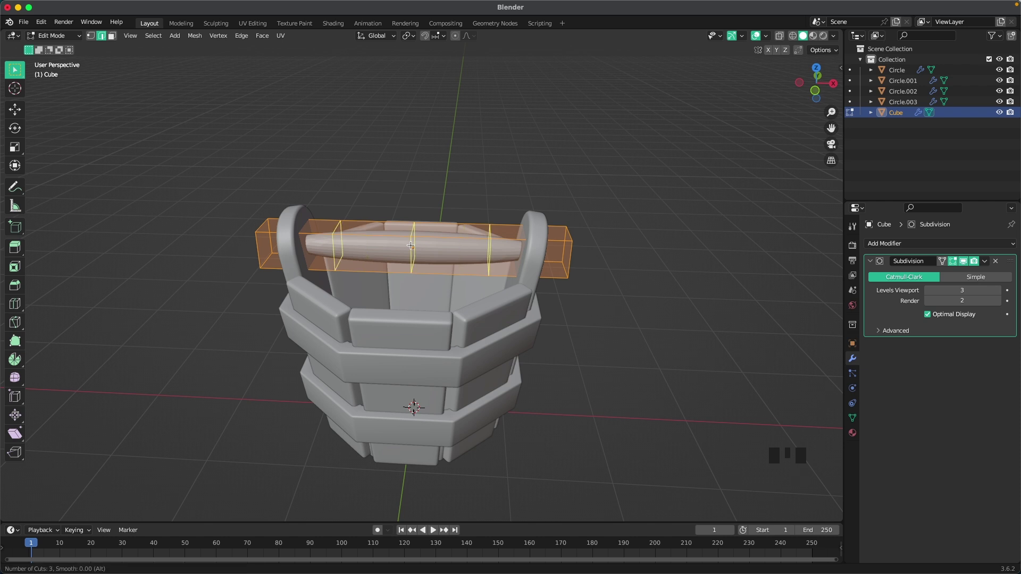
{"action": "left_click", "coordinate": [410, 245]}
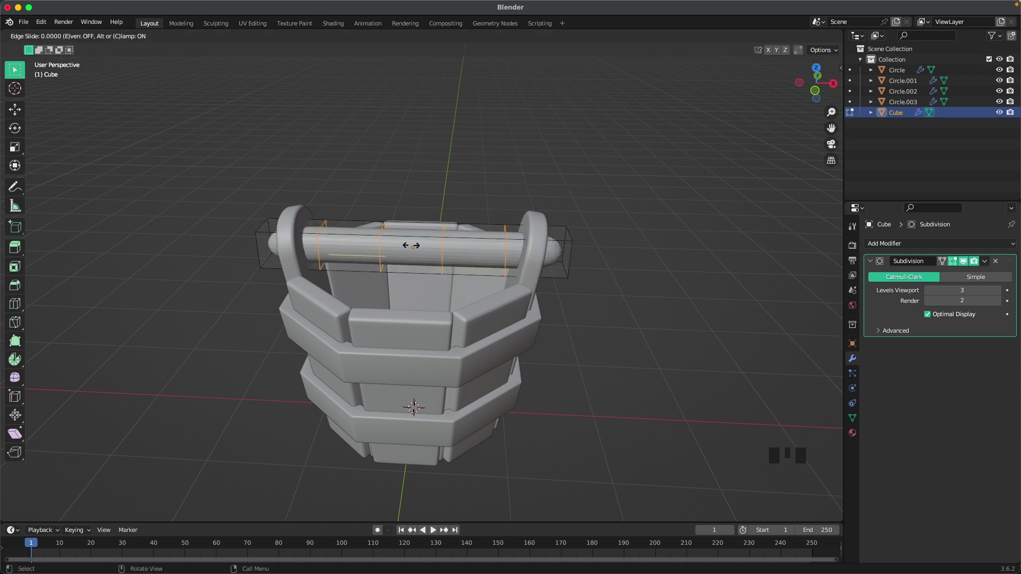
{"action": "right_click", "coordinate": [411, 246]}
Scale the bar's middle face ring by 1.718 along X and raise it about 0.37 m along Z to arch the handle.
{"action": "left_click", "coordinate": [111, 36]}
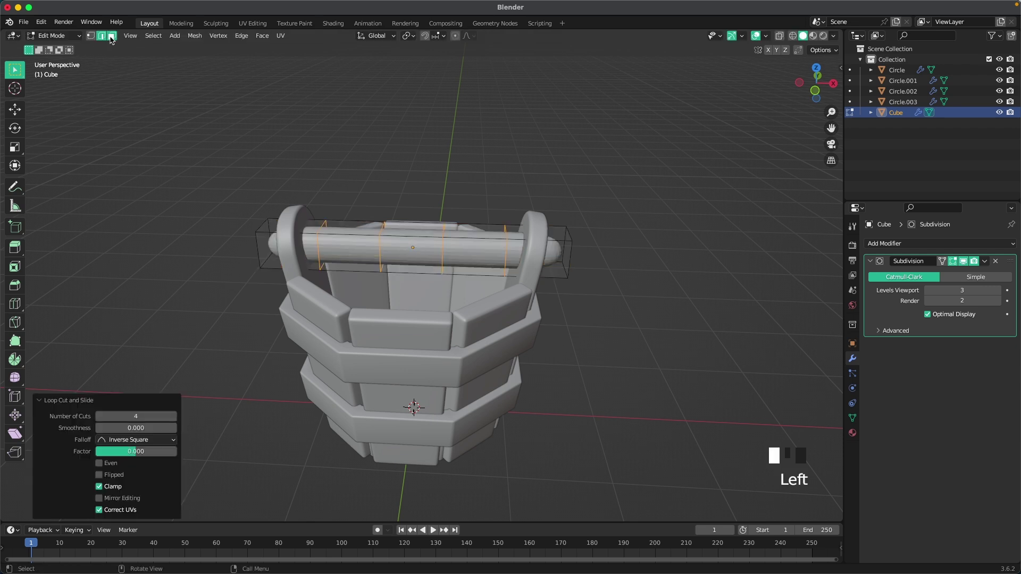
{"action": "left_click", "coordinate": [421, 239]}
{"action": "double_click", "coordinate": [414, 239]}
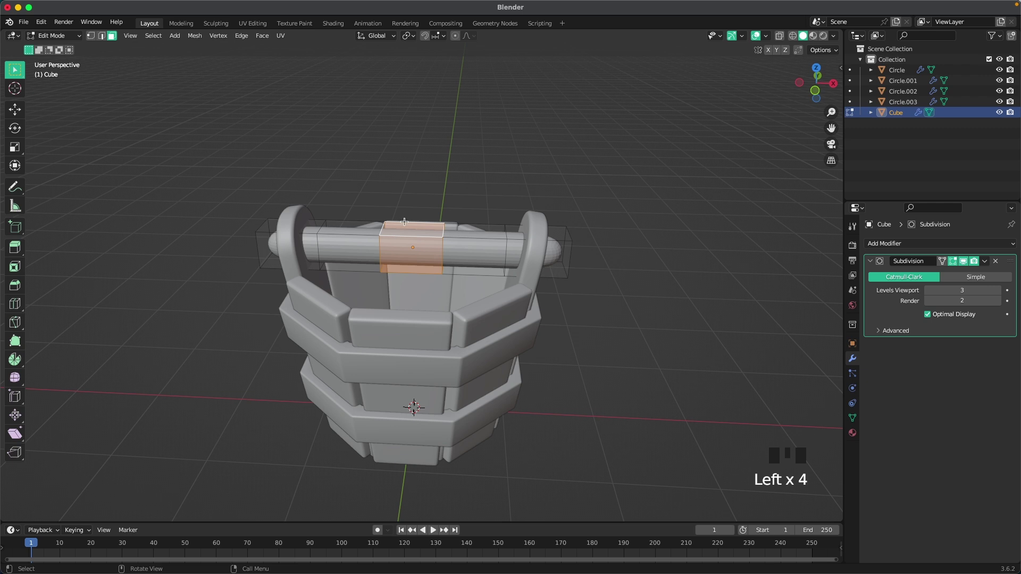
{"action": "middle_click_drag", "start_coordinate": [453, 246], "coordinate": [461, 245]}
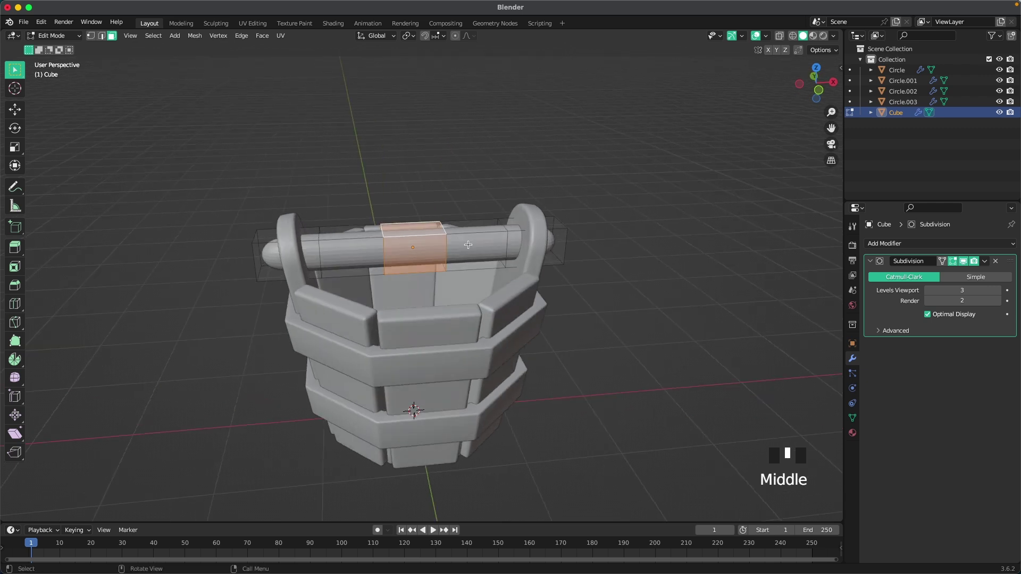
{"action": "key", "text": "s"}
{"action": "key", "text": "x"}
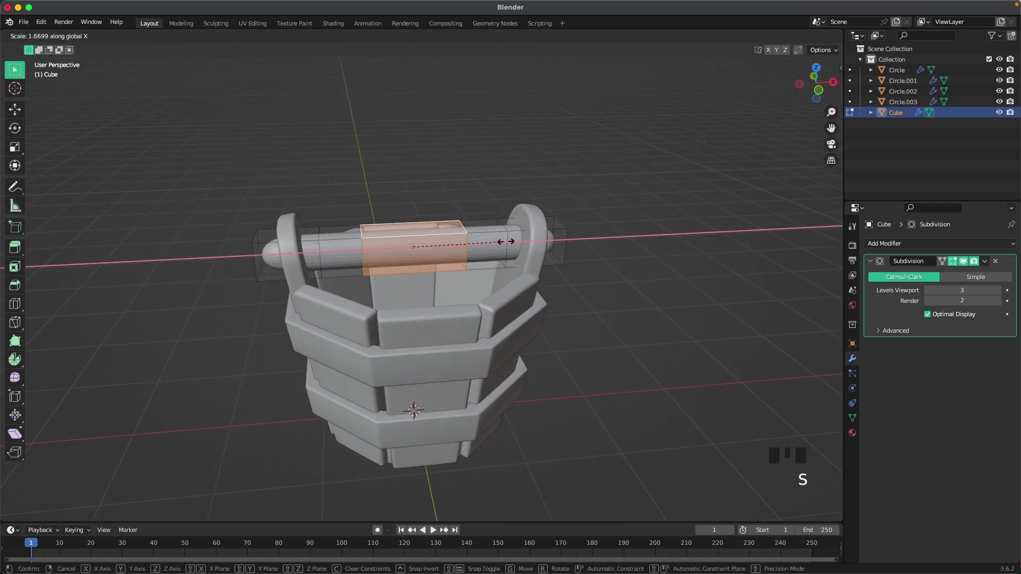
{"action": "left_click", "coordinate": [508, 242]}
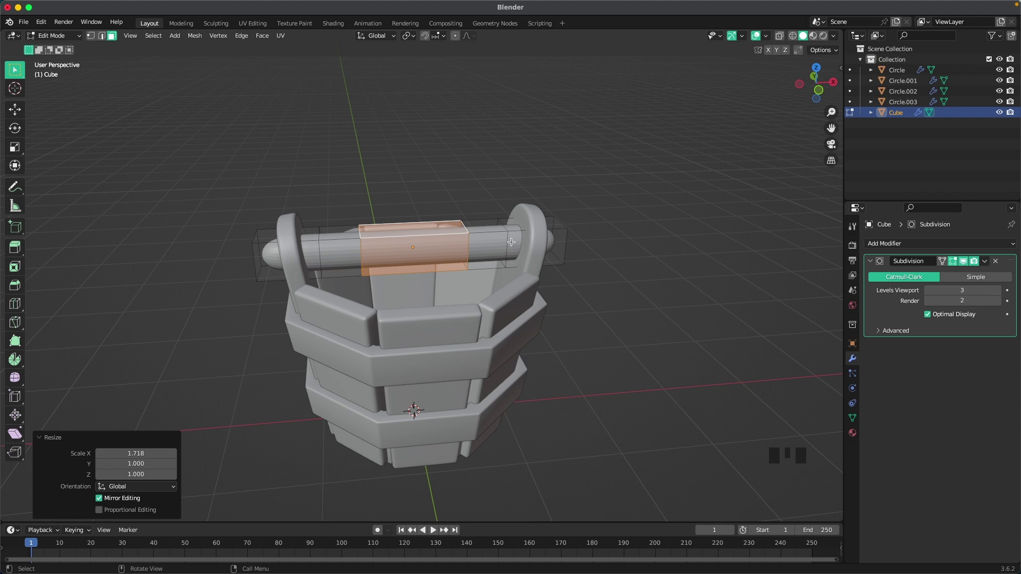
{"action": "key", "text": "g"}
{"action": "key", "text": "z"}
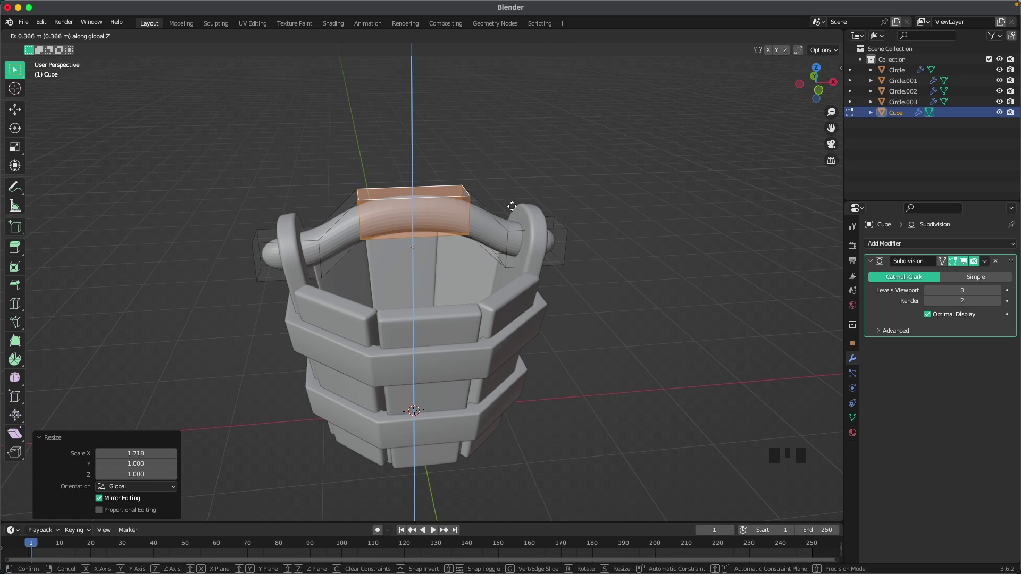
{"action": "left_click", "coordinate": [512, 207]}
{"action": "middle_click_drag", "start_coordinate": [512, 207], "coordinate": [396, 254]}
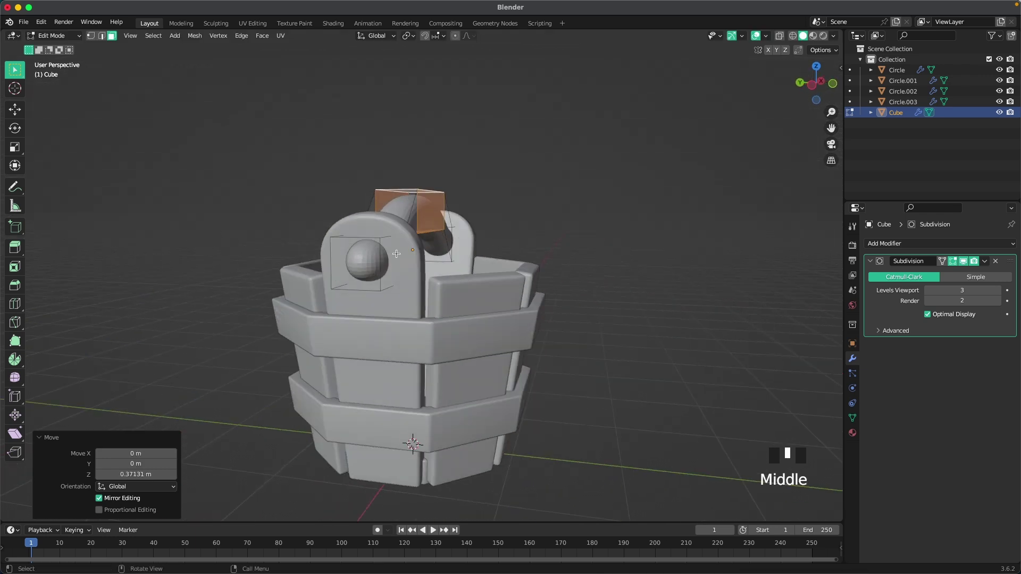
Inset the two end faces of the handle twice, the first time by about 0.026 m, to flatten its rounded ends.
{"action": "left_click", "coordinate": [353, 259]}
{"action": "middle_click_drag", "start_coordinate": [576, 266], "coordinate": [612, 186]}
{"action": "scroll", "coordinate": [523, 280], "scroll_direction": "down", "scroll_amount": 2}
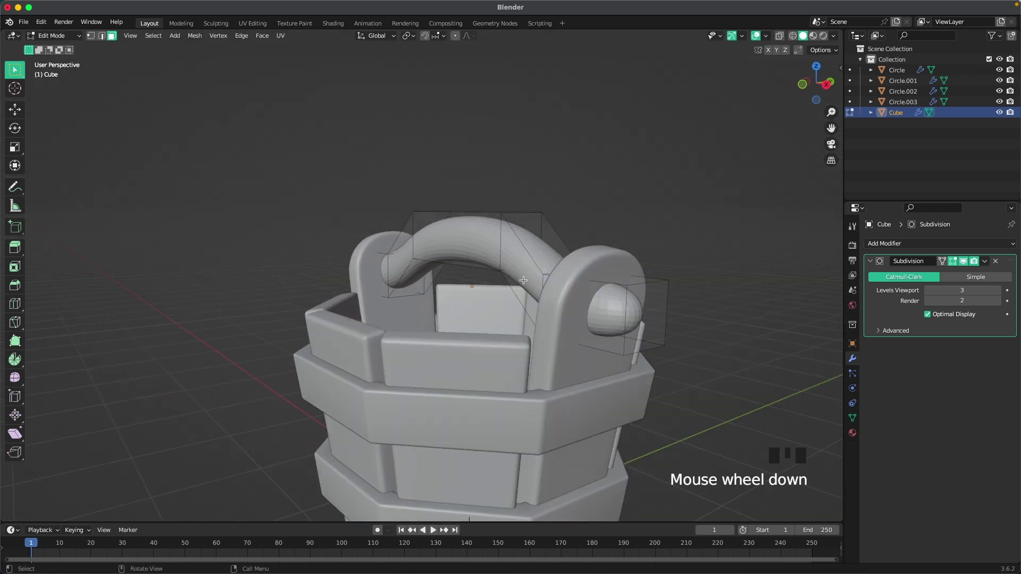
{"action": "left_click", "coordinate": [635, 318], "text": "shift"}
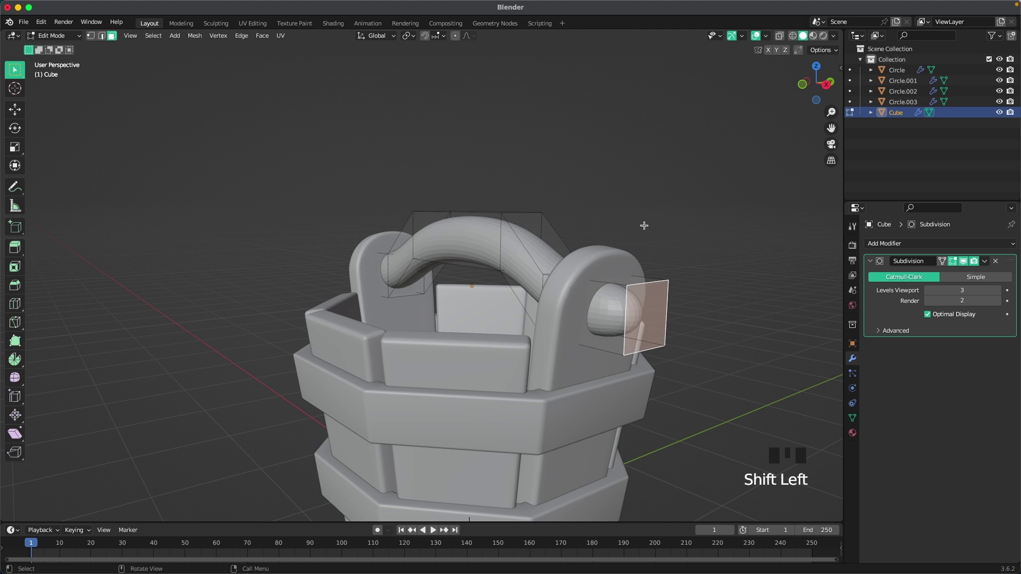
{"action": "key", "text": "i"}
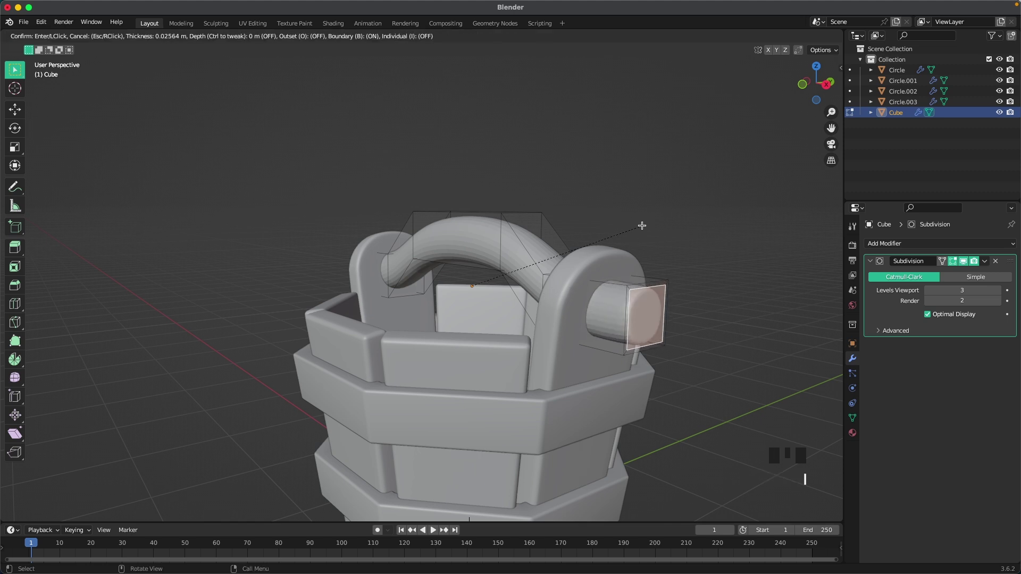
{"action": "left_click", "coordinate": [642, 226]}
{"action": "key", "text": "i"}
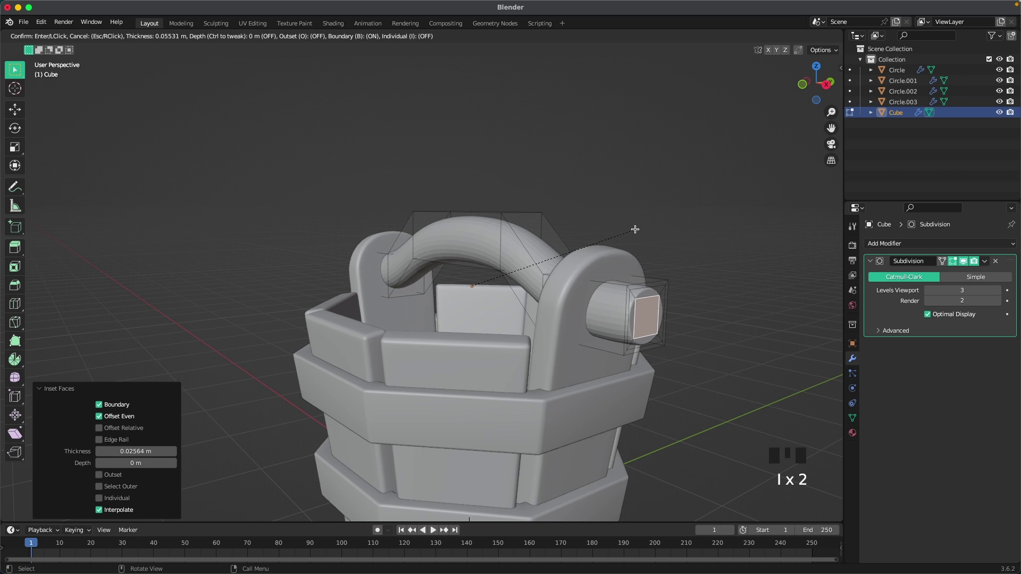
{"action": "left_click", "coordinate": [655, 226]}
{"action": "scroll", "coordinate": [627, 246], "scroll_direction": "down", "scroll_amount": 2}
Return to Object Mode and apply Shade Auto Smooth at 30° to the handle.
{"action": "key", "text": "Tab"}
{"action": "middle_click_drag", "start_coordinate": [627, 246], "coordinate": [592, 285]}
{"action": "scroll", "coordinate": [479, 271], "scroll_direction": "up", "scroll_amount": 2}
{"action": "right_click", "coordinate": [467, 262]}
{"action": "left_click", "coordinate": [465, 260]}
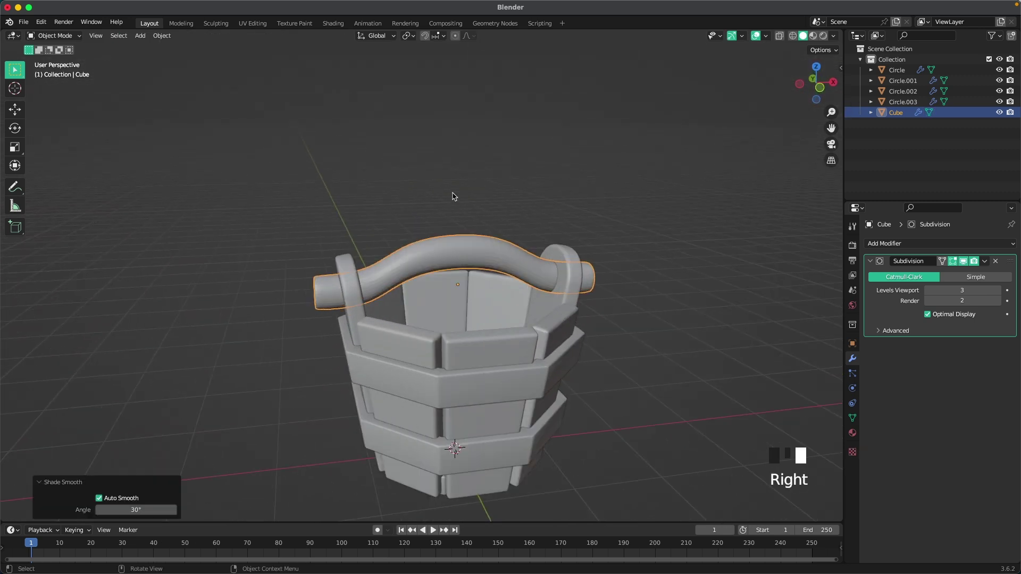
{"action": "left_click", "coordinate": [453, 197]}
Duplicate the base's upper octagonal face in place and separate the copy into its own object.
{"action": "scroll", "coordinate": [474, 251], "scroll_direction": "down", "scroll_amount": 3}
{"action": "middle_click_drag", "start_coordinate": [474, 251], "coordinate": [486, 286]}
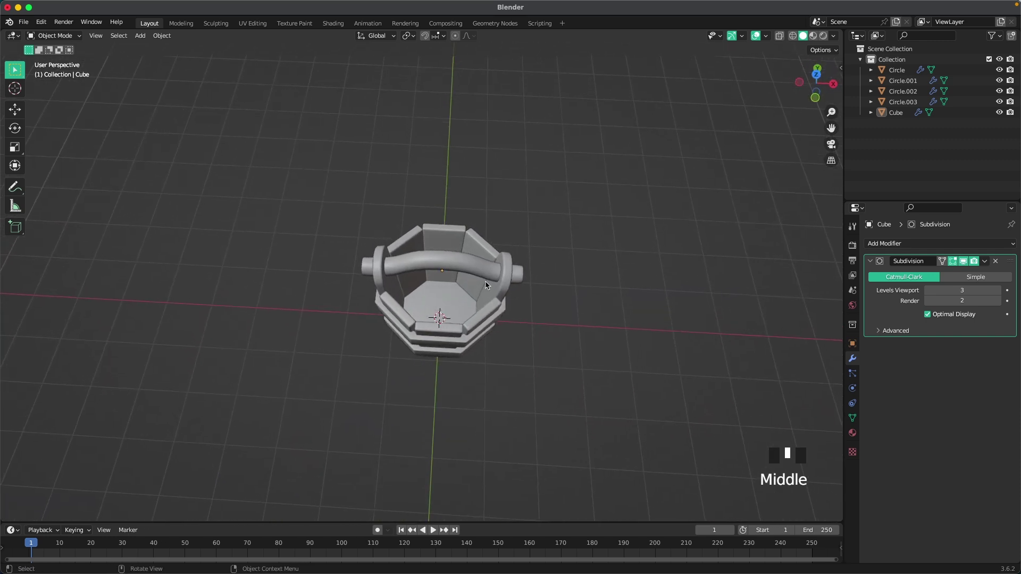
{"action": "scroll", "coordinate": [471, 305], "scroll_direction": "up", "scroll_amount": 2}
{"action": "left_click", "coordinate": [468, 306]}
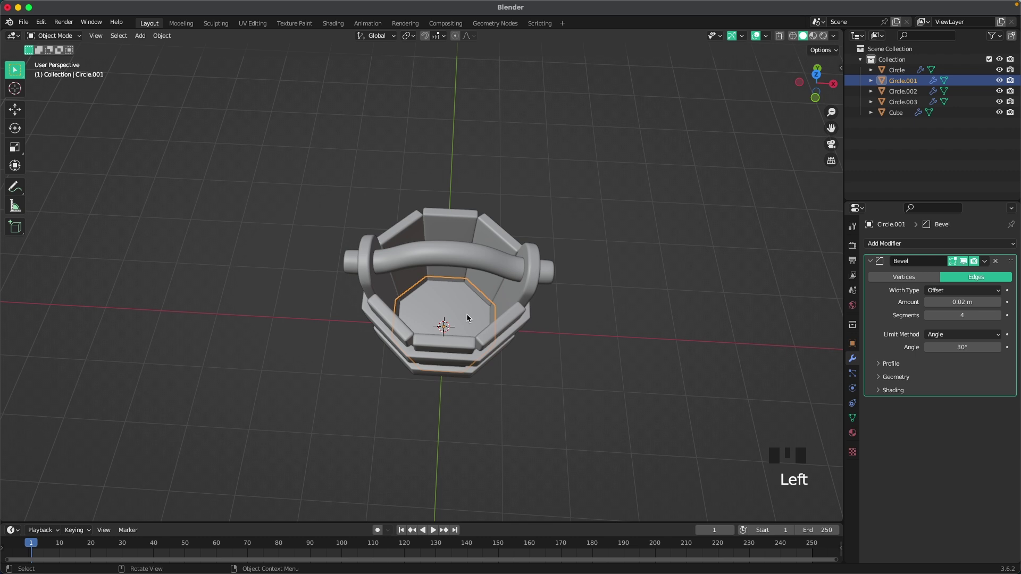
{"action": "key", "text": "Tab"}
{"action": "left_click", "coordinate": [468, 313]}
{"action": "middle_click_drag", "start_coordinate": [447, 323], "coordinate": [449, 314]}
{"action": "key", "text": "shift+d"}
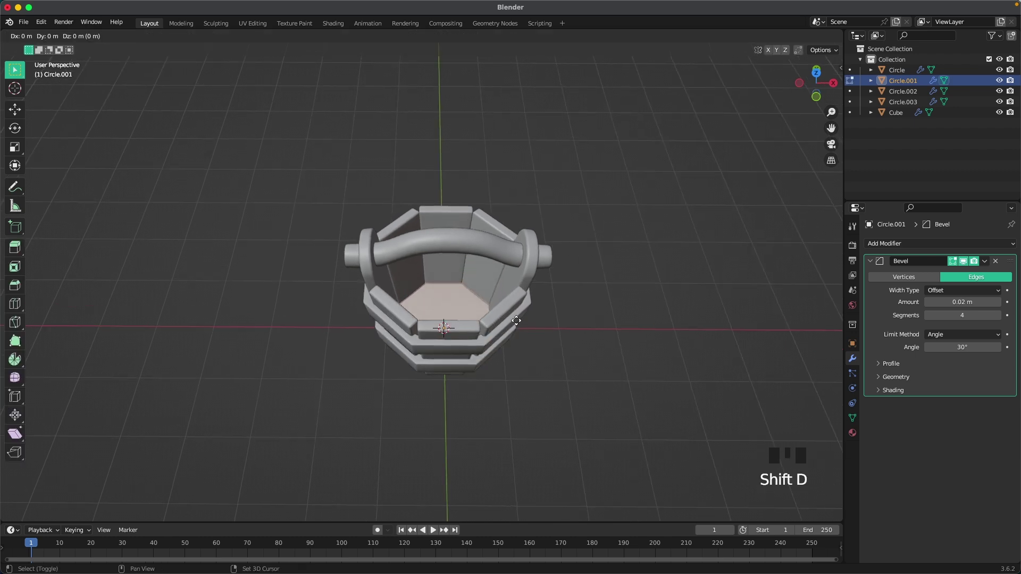
{"action": "key", "text": "z"}
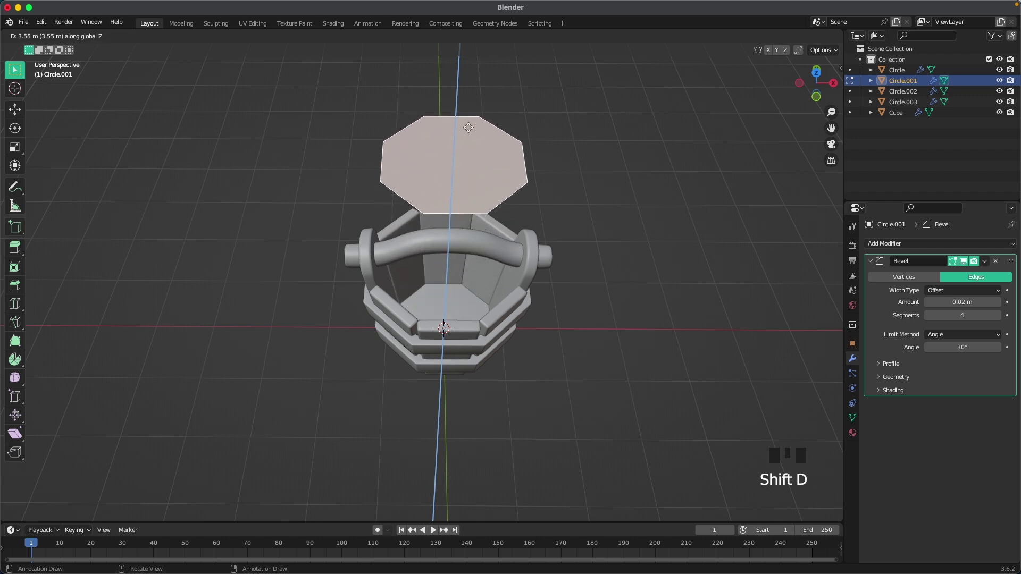
{"action": "right_click", "coordinate": [536, 133]}
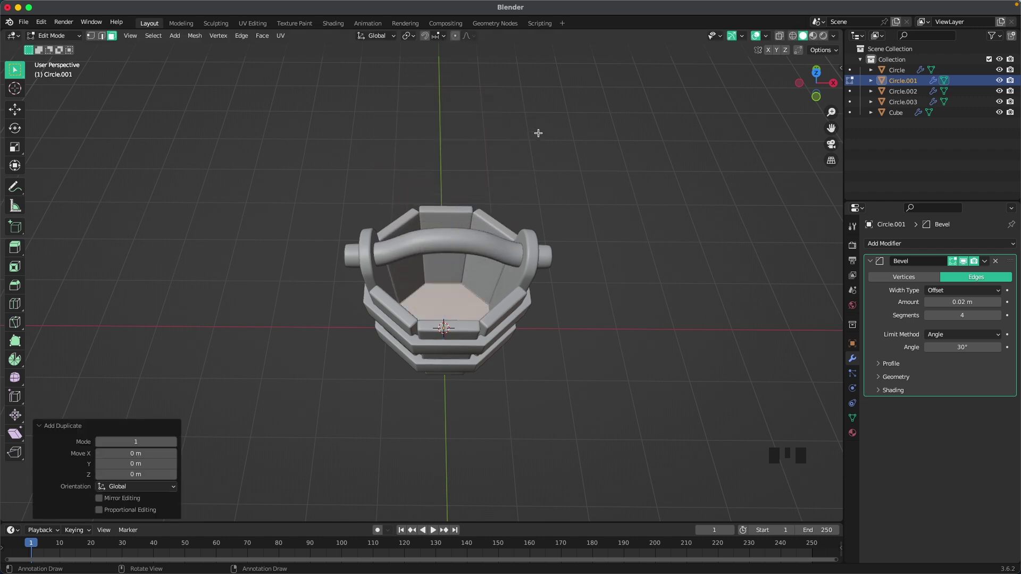
{"action": "key", "text": "p"}
{"action": "left_click", "coordinate": [537, 134]}
{"action": "left_click", "coordinate": [622, 209]}
{"action": "key", "text": "Tab"}
{"action": "left_click", "coordinate": [624, 265]}
{"action": "left_click", "coordinate": [449, 308]}
{"action": "middle_click_drag", "start_coordinate": [553, 331], "coordinate": [459, 299]}
{"action": "left_click", "coordinate": [435, 304]}
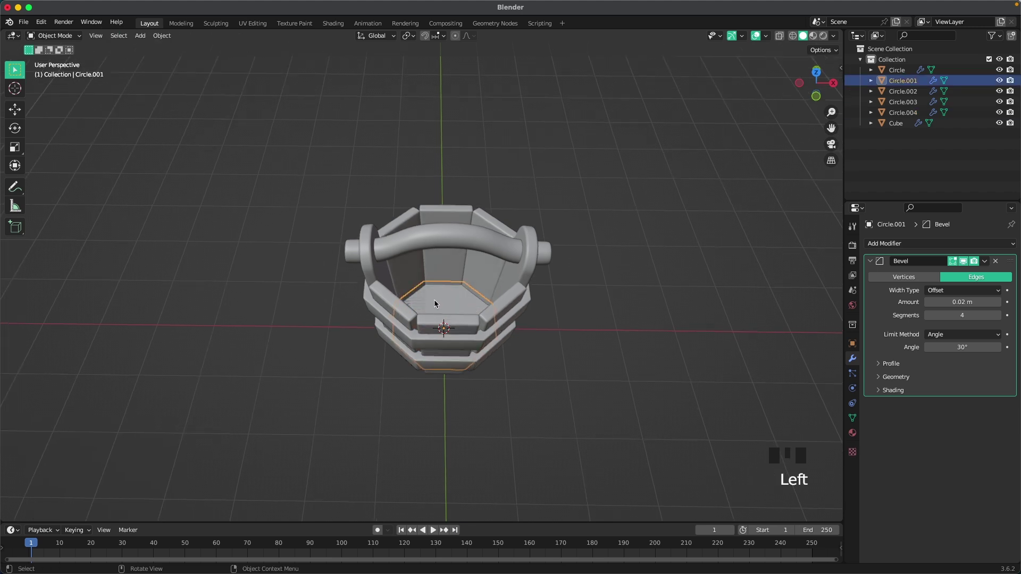
{"action": "key", "text": "g"}
{"action": "right_click", "coordinate": [480, 283]}
Select the separated octagonal face and extrude it about 1.13 m upwards inside the bucket.
{"action": "left_click", "coordinate": [450, 304]}
{"action": "mouse_move", "coordinate": [446, 303]}
{"action": "middle_mouse_down"}
{"action": "mouse_move", "coordinate": [446, 341]}
{"action": "mouse_move", "coordinate": [452, 298]}
{"action": "middle_mouse_up"}
{"action": "left_click", "coordinate": [448, 347]}
{"action": "left_click", "coordinate": [446, 352]}
{"action": "key", "text": "g"}
{"action": "right_click", "coordinate": [497, 104]}
{"action": "mouse_move", "coordinate": [568, 301]}
{"action": "middle_mouse_down"}
{"action": "mouse_move", "coordinate": [564, 283]}
{"action": "mouse_move", "coordinate": [566, 301]}
{"action": "middle_mouse_up"}
{"action": "key", "text": "Tab"}
{"action": "key", "text": "a"}
{"action": "key", "text": "e"}
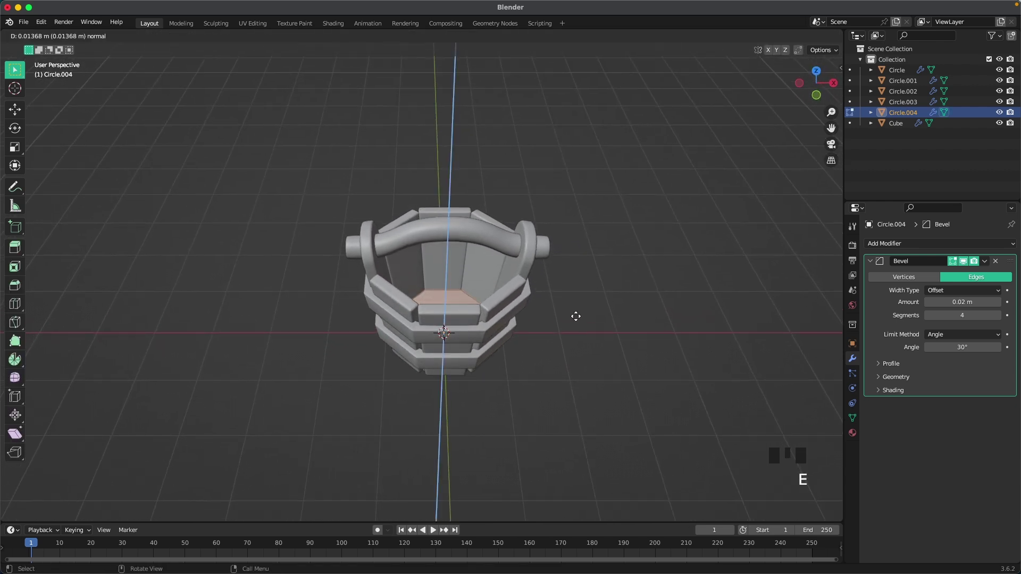
{"action": "left_click", "coordinate": [581, 272]}
{"action": "scroll", "coordinate": [581, 282], "scroll_direction": "up", "scroll_amount": 2}
{"action": "middle_click_drag", "start_coordinate": [579, 303], "coordinate": [601, 332]}
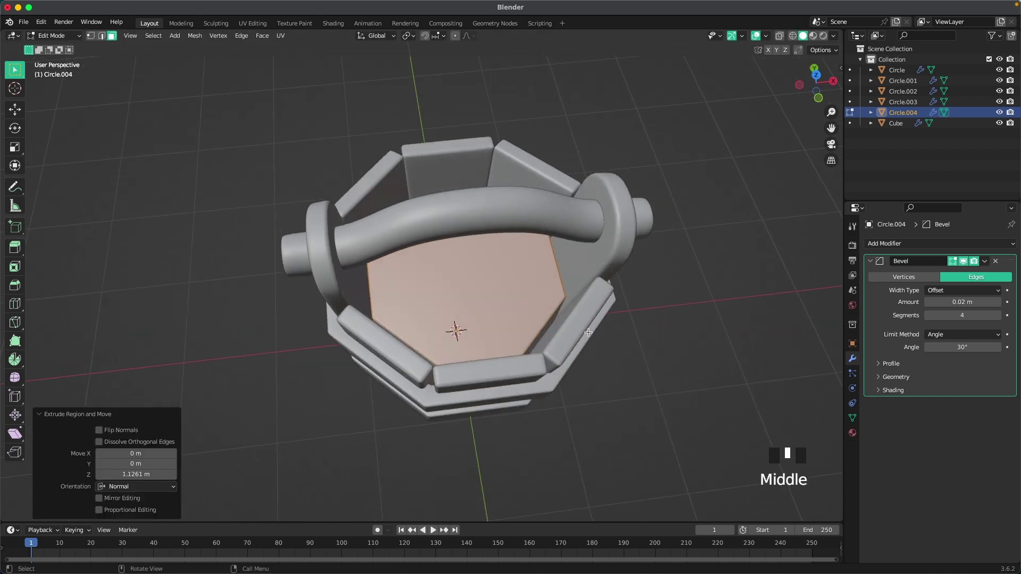
Scale the extruded top face by 1.119 towards the bucket walls and inset it about 0.82 m.
{"action": "key", "text": "s"}
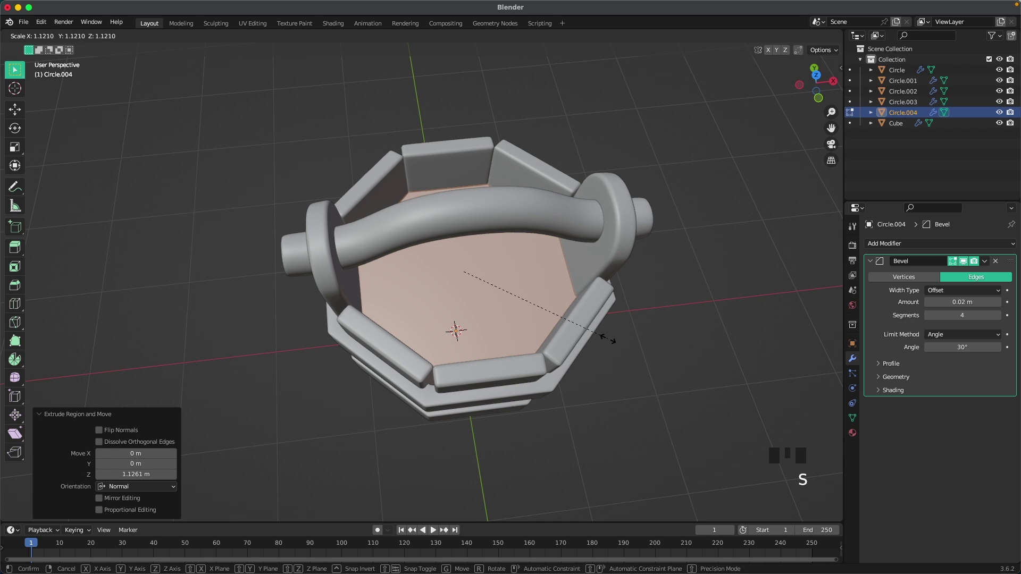
{"action": "left_click", "coordinate": [603, 337]}
{"action": "scroll", "coordinate": [604, 340], "scroll_direction": "down", "scroll_amount": 2}
{"action": "middle_click_drag", "start_coordinate": [604, 340], "coordinate": [559, 319]}
{"action": "key", "text": "i"}
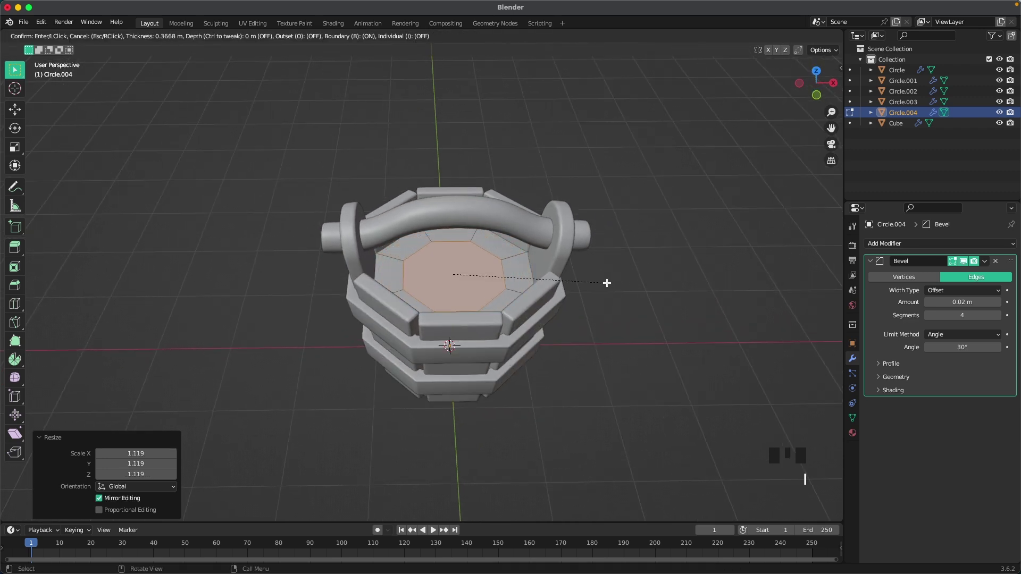
{"action": "left_click", "coordinate": [571, 287]}
Add three concentric loop cuts between the top face's outer edge and the small inset octagon.
{"action": "key", "text": "super+r"}
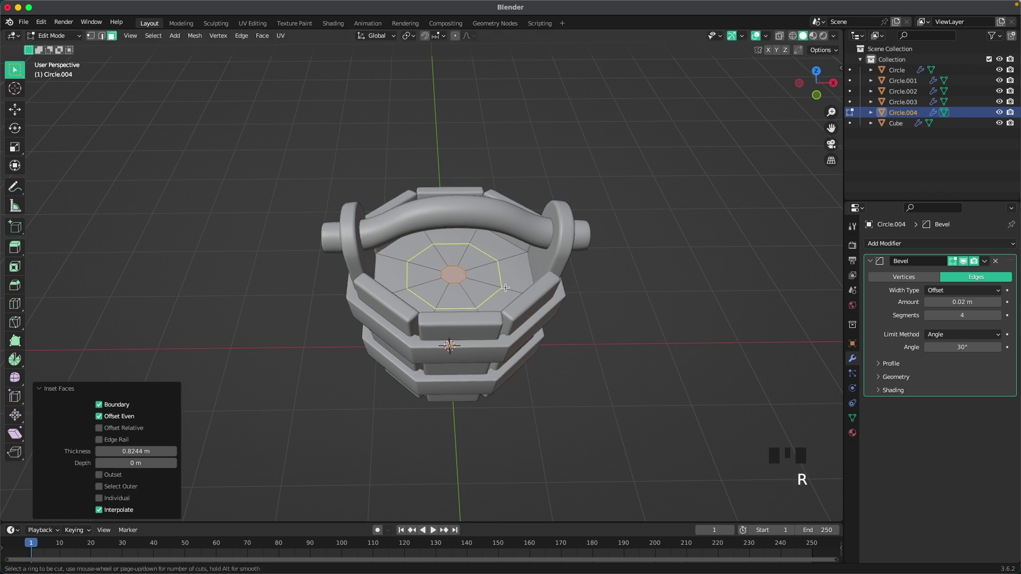
{"action": "scroll", "coordinate": [506, 288], "scroll_direction": "up", "scroll_amount": 2}
{"action": "left_click", "coordinate": [506, 288]}
{"action": "left_click", "coordinate": [504, 286]}
{"action": "left_click", "coordinate": [608, 262]}
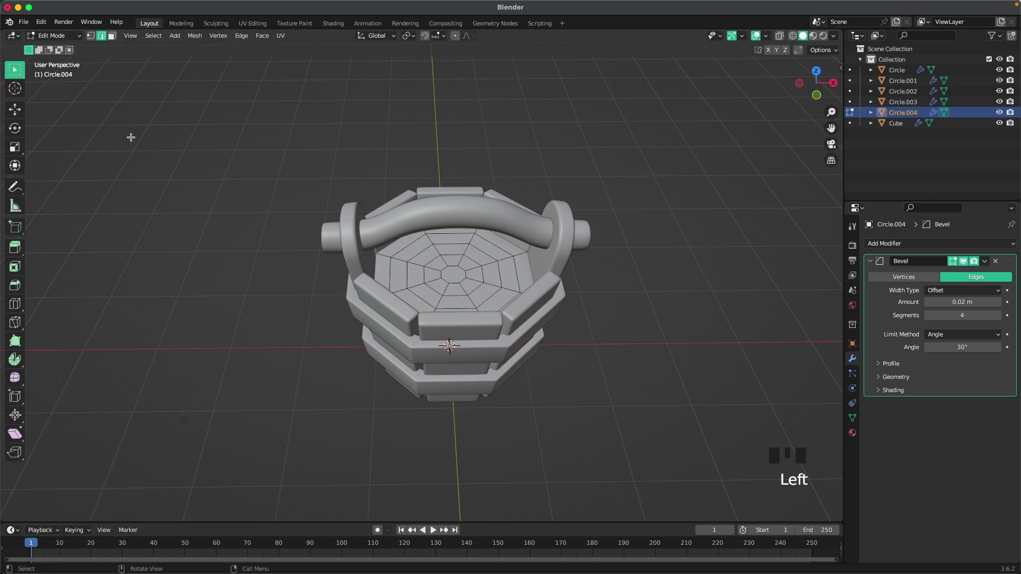
Select the innermost and outermost of the three edge loops and raise them about 0.13 m along Z as ripples.
{"action": "double_click", "coordinate": [482, 275]}
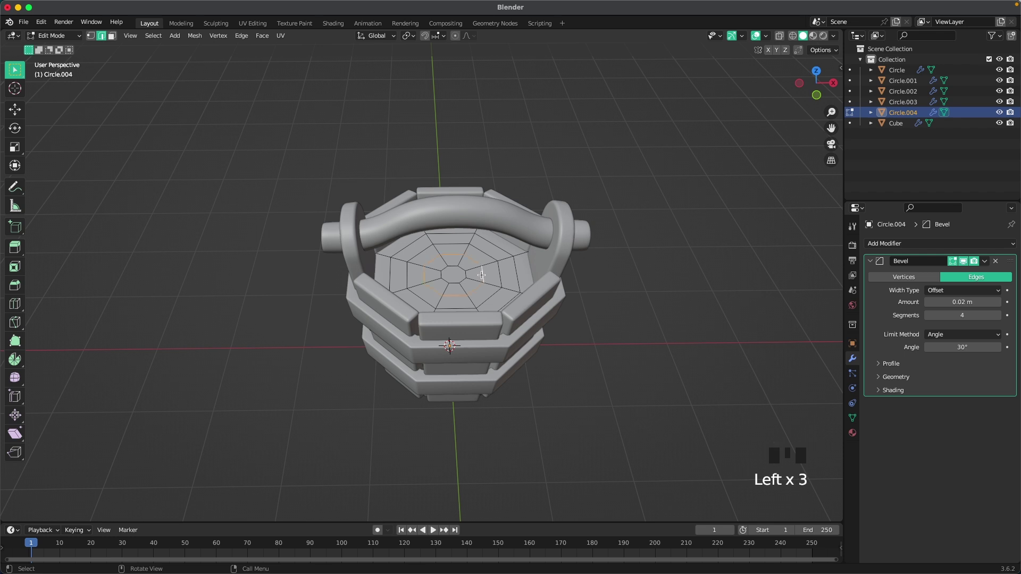
{"action": "double_click", "coordinate": [516, 272], "text": "shift"}
{"action": "scroll", "coordinate": [517, 311], "scroll_direction": "up", "scroll_amount": 1}
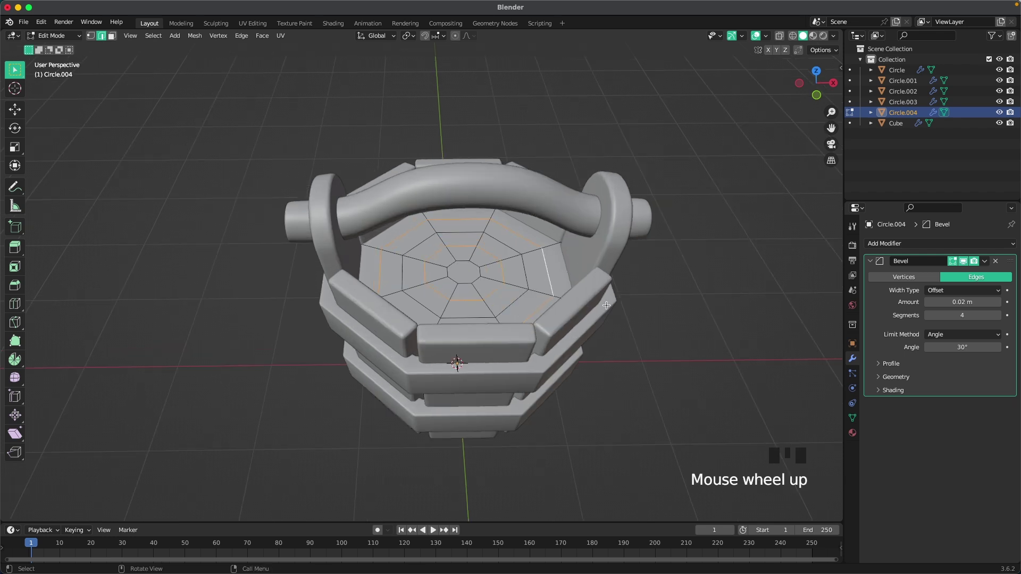
{"action": "key", "text": "g"}
{"action": "key", "text": "z"}
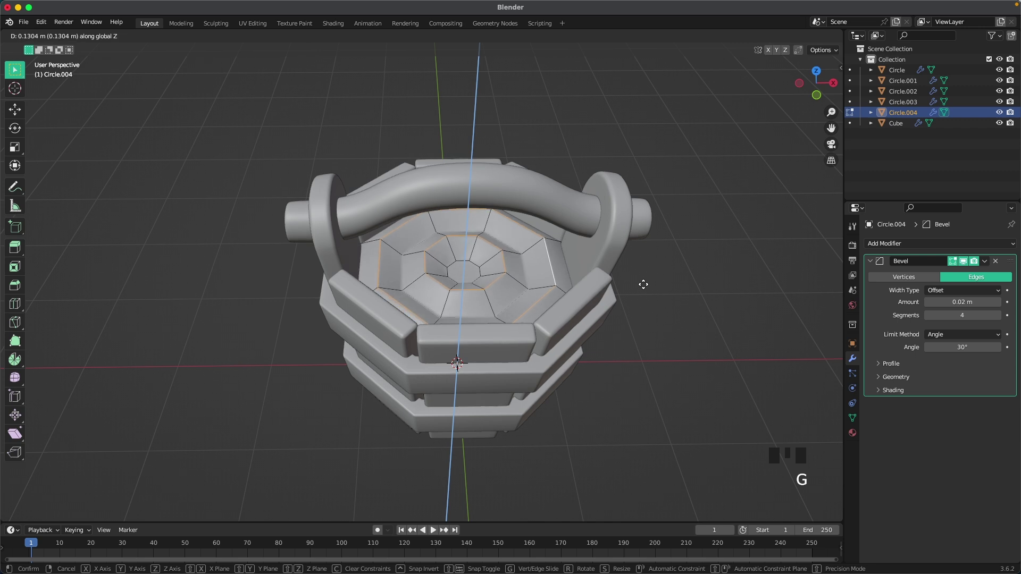
{"action": "left_click", "coordinate": [644, 282]}
In Object Mode, replace the filling's Bevel modifier with a level 3 Subdivision modifier.
{"action": "key", "text": "Tab"}
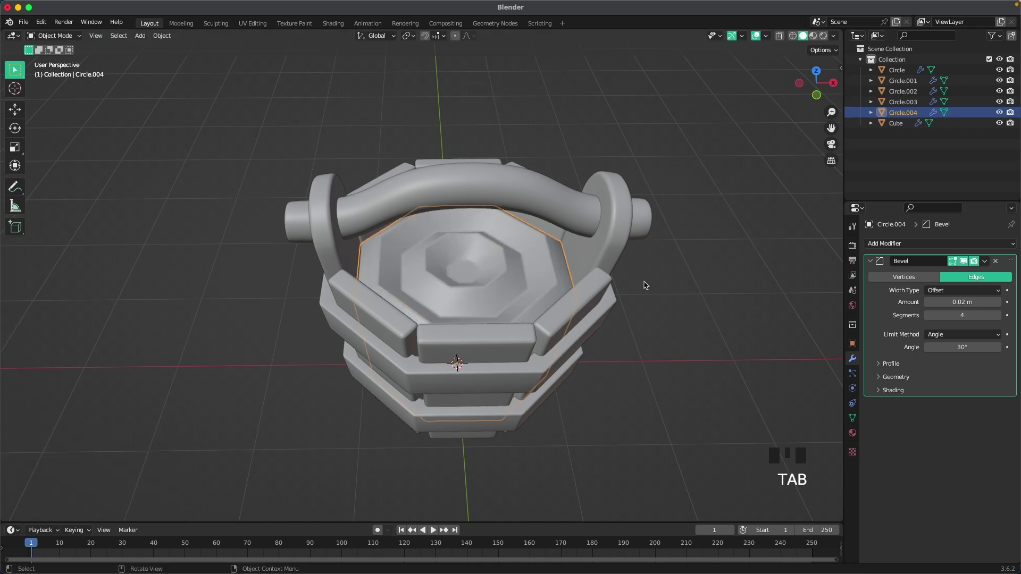
{"action": "left_click", "coordinate": [996, 261]}
{"action": "key", "text": "ctrl+3"}
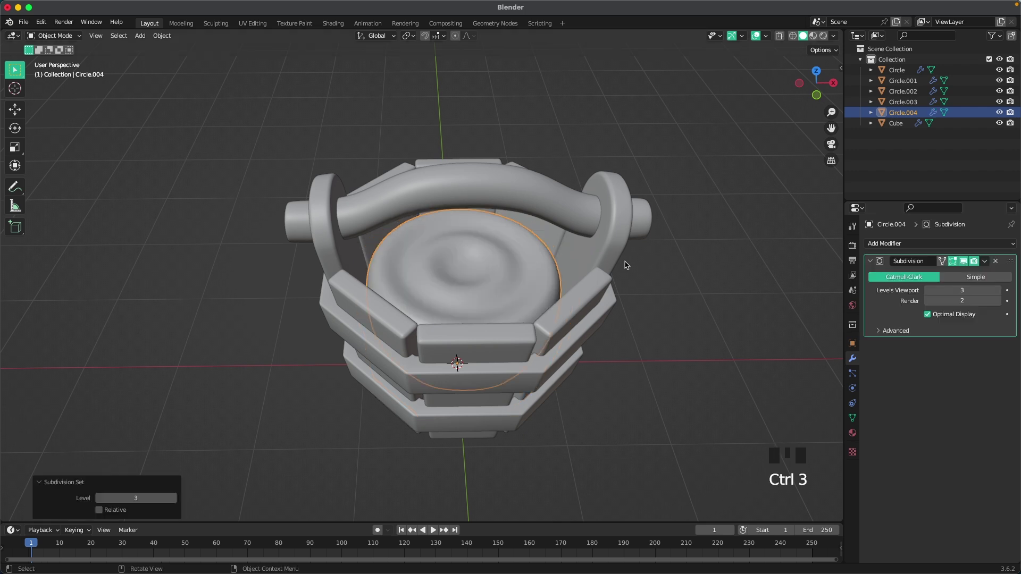
Add two loop cuts around the filling's side wall, one close to its top edge and one close to its bottom edge.
{"action": "middle_click_drag", "start_coordinate": [510, 290], "coordinate": [546, 274]}
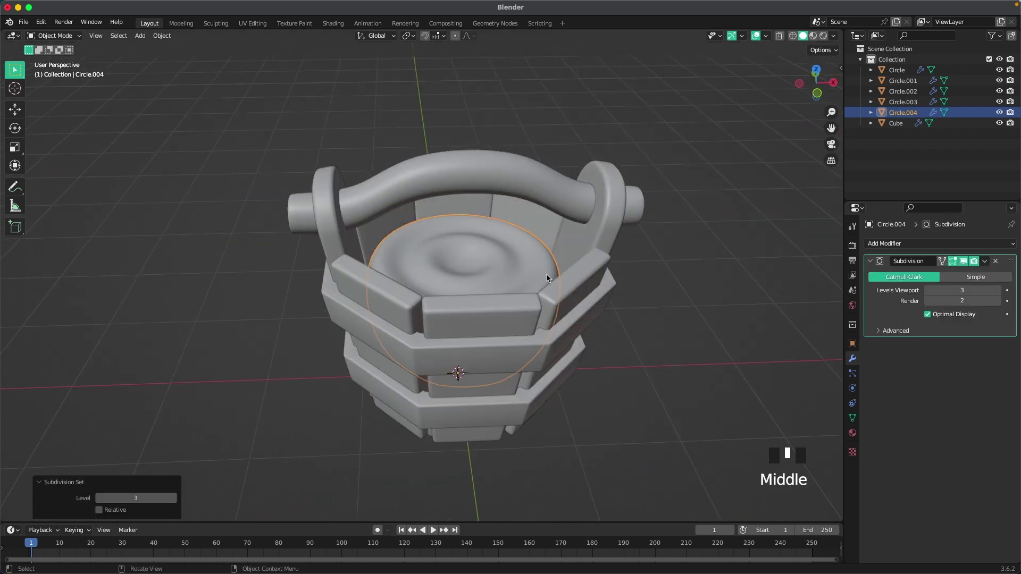
{"action": "key", "text": "Tab"}
{"action": "key", "text": "z"}
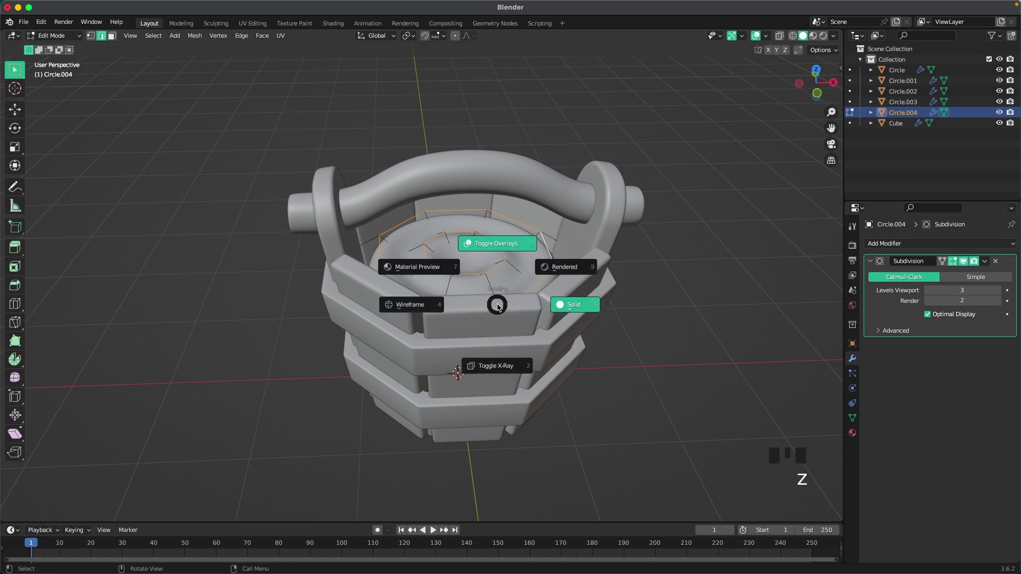
{"action": "left_click", "coordinate": [498, 366]}
{"action": "mouse_move", "coordinate": [498, 361]}
{"action": "middle_mouse_down"}
{"action": "mouse_move", "coordinate": [501, 321]}
{"action": "mouse_move", "coordinate": [427, 352]}
{"action": "middle_mouse_up"}
{"action": "key", "text": "ctrl+r"}
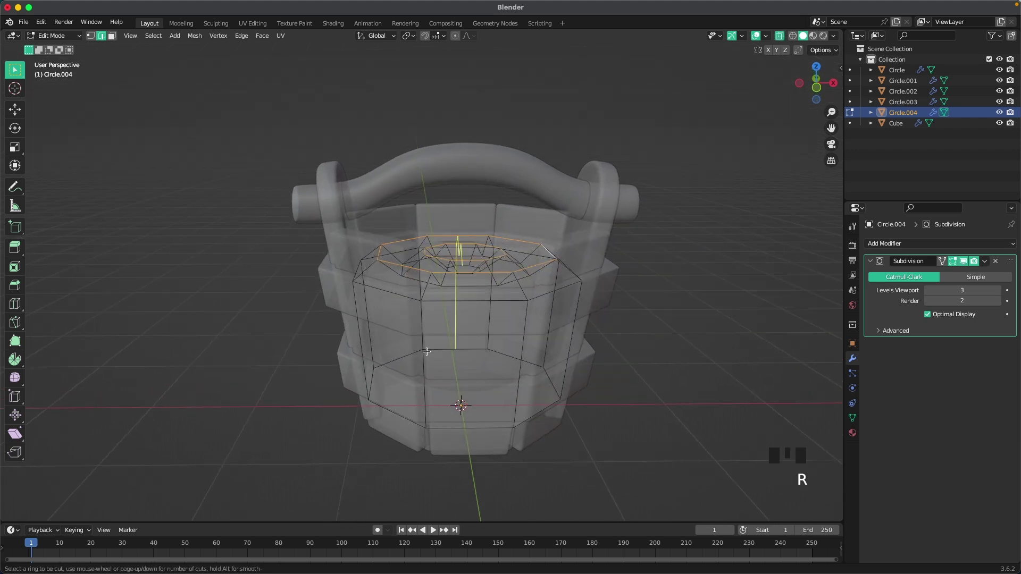
{"action": "left_click", "coordinate": [420, 381]}
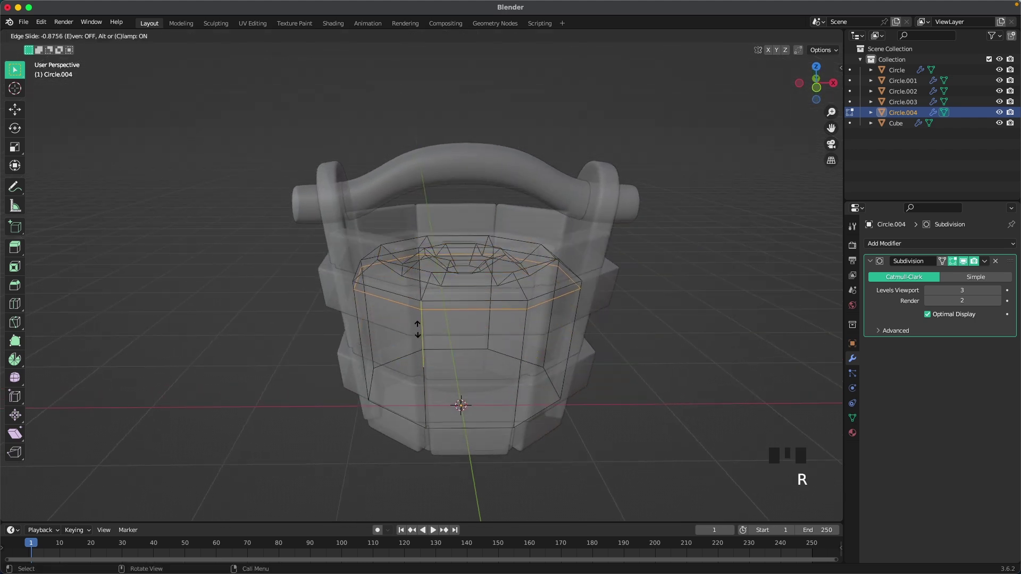
{"action": "left_click", "coordinate": [418, 326]}
{"action": "key", "text": "ctrl+r"}
{"action": "left_click", "coordinate": [423, 372]}
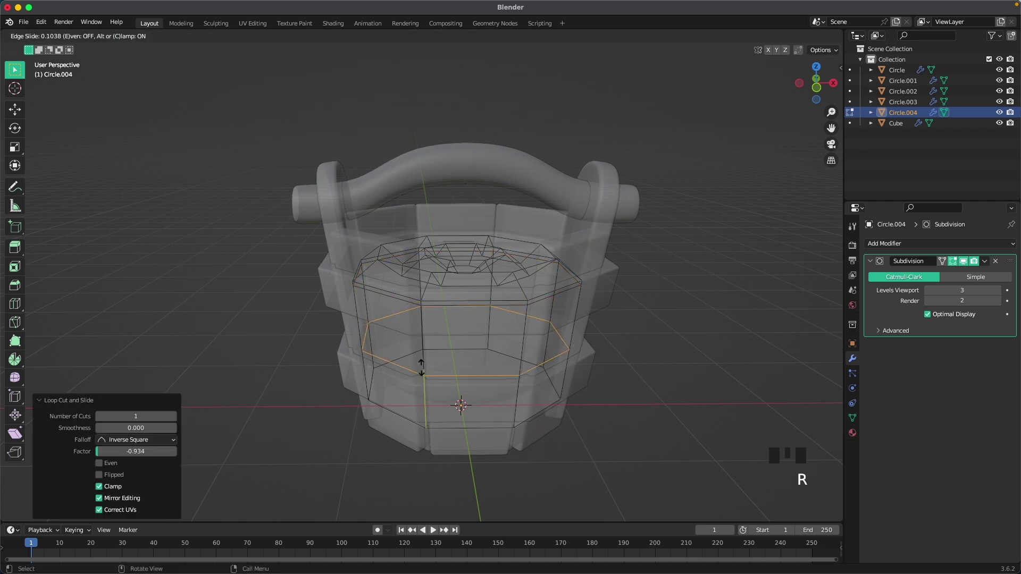
{"action": "left_click", "coordinate": [423, 416]}
Turn off X-ray and add two concentric loop cuts on the filling's top surface, one in the outer ring and one in the inner ring.
{"action": "middle_click_drag", "start_coordinate": [423, 416], "coordinate": [468, 370]}
{"action": "key", "text": "z"}
{"action": "left_click", "coordinate": [479, 414]}
{"action": "middle_click_drag", "start_coordinate": [479, 414], "coordinate": [567, 334]}
{"action": "key", "text": "ctrl+r"}
{"action": "left_click", "coordinate": [569, 347]}
{"action": "right_click", "coordinate": [566, 344]}
{"action": "key", "text": "ctrl+r"}
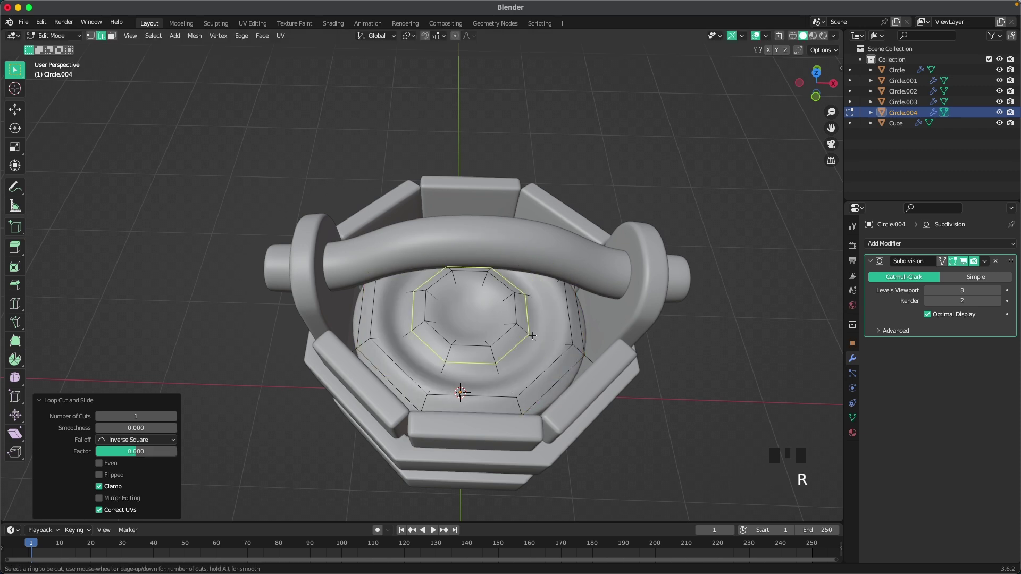
{"action": "left_click", "coordinate": [506, 324]}
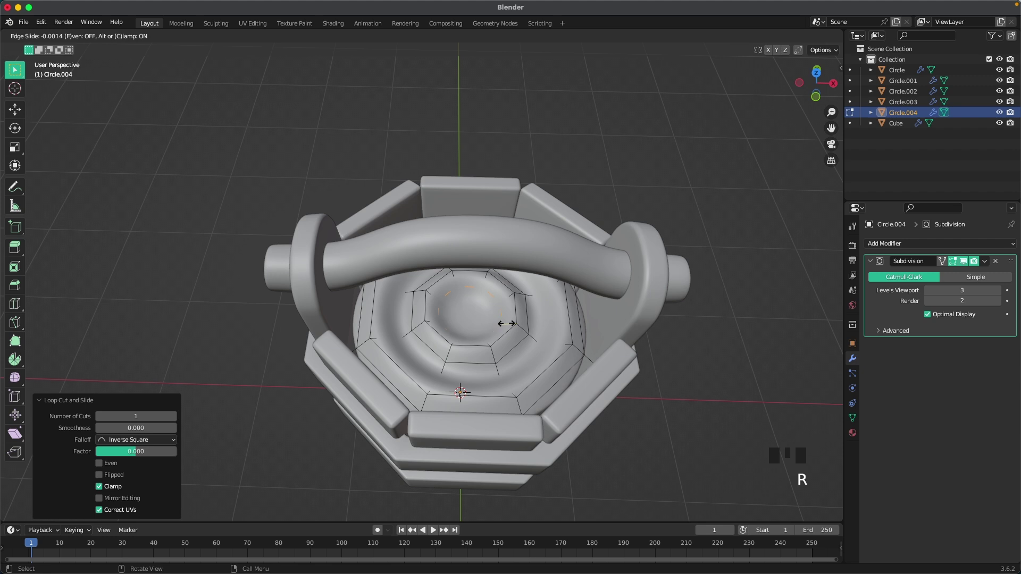
{"action": "left_click", "coordinate": [505, 324]}
{"action": "key", "text": "Tab"}
{"action": "middle_click_drag", "start_coordinate": [506, 324], "coordinate": [620, 294]}
Select the filling's whole mesh and stretch it slightly along Z.
{"action": "key", "text": "Tab"}
{"action": "key", "text": "a"}
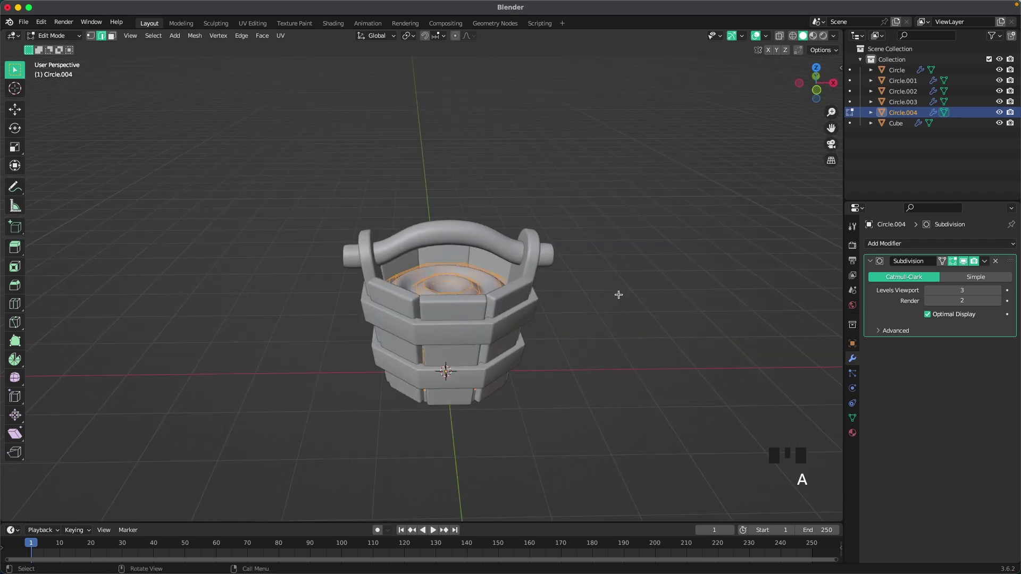
{"action": "key", "text": "s"}
{"action": "key", "text": "z"}
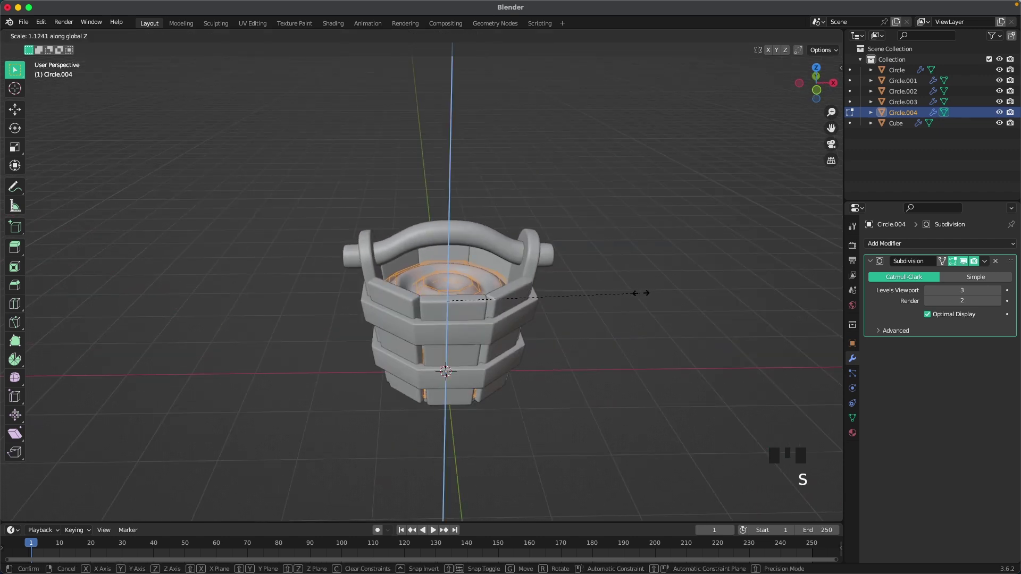
{"action": "left_click", "coordinate": [657, 292]}
{"action": "key", "text": "Tab"}
Raise the filling object about 0.079 m along Z and scale it about 1.066 in X and Y only.
{"action": "key", "text": "g"}
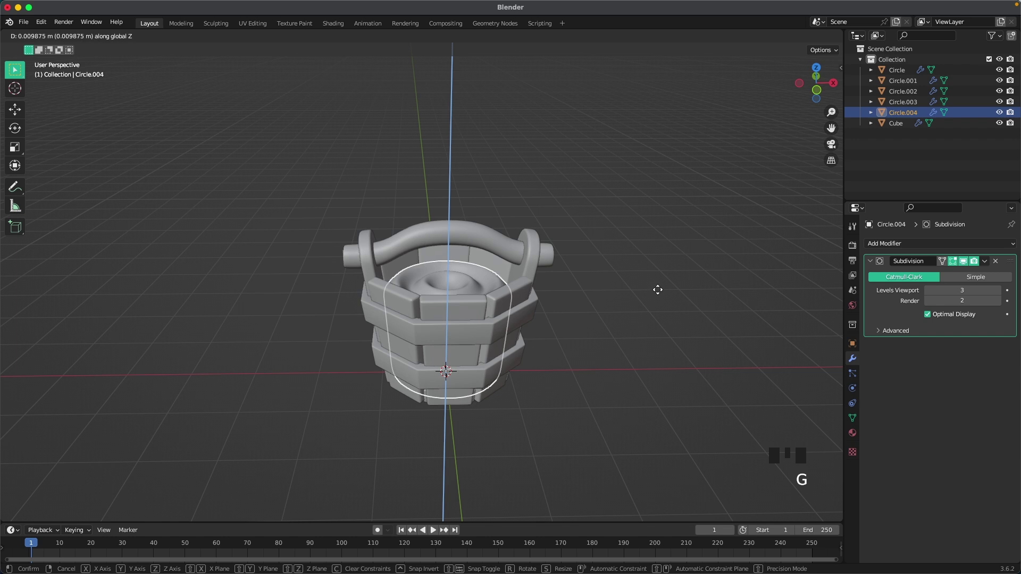
{"action": "left_click", "coordinate": [656, 287]}
{"action": "key", "text": "s"}
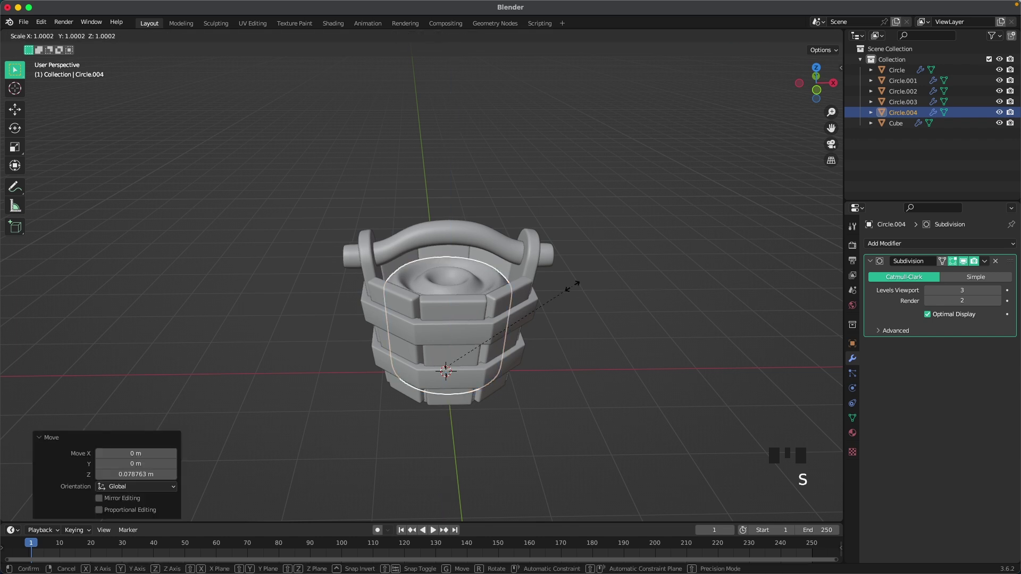
{"action": "key", "text": "shift+z"}
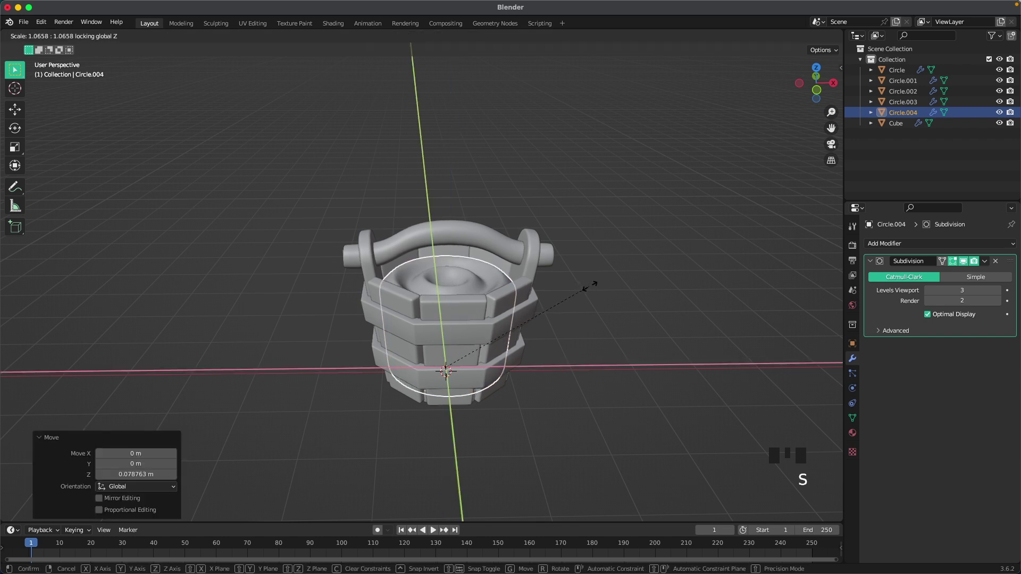
{"action": "left_click", "coordinate": [592, 285]}
{"action": "key", "text": "Tab"}
{"action": "key", "text": "Tab"}
{"action": "mouse_move", "coordinate": [590, 312]}
{"action": "middle_mouse_down"}
{"action": "mouse_move", "coordinate": [636, 313]}
{"action": "mouse_move", "coordinate": [612, 311]}
{"action": "mouse_move", "coordinate": [654, 282]}
{"action": "mouse_move", "coordinate": [627, 360]}
{"action": "mouse_move", "coordinate": [577, 327]}
{"action": "mouse_move", "coordinate": [599, 328]}
{"action": "middle_mouse_up"}
{"action": "scroll", "coordinate": [600, 328], "scroll_direction": "down", "scroll_amount": 2}
{"action": "left_click", "coordinate": [616, 326]}
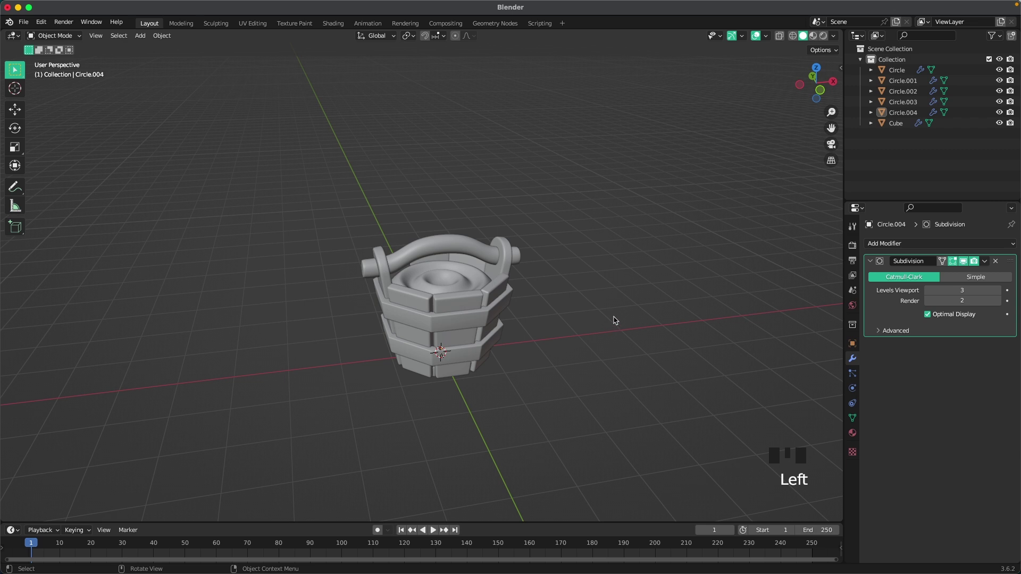
Switch to the front view and add a camera at the origin.
{"action": "key", "text": "grave"}
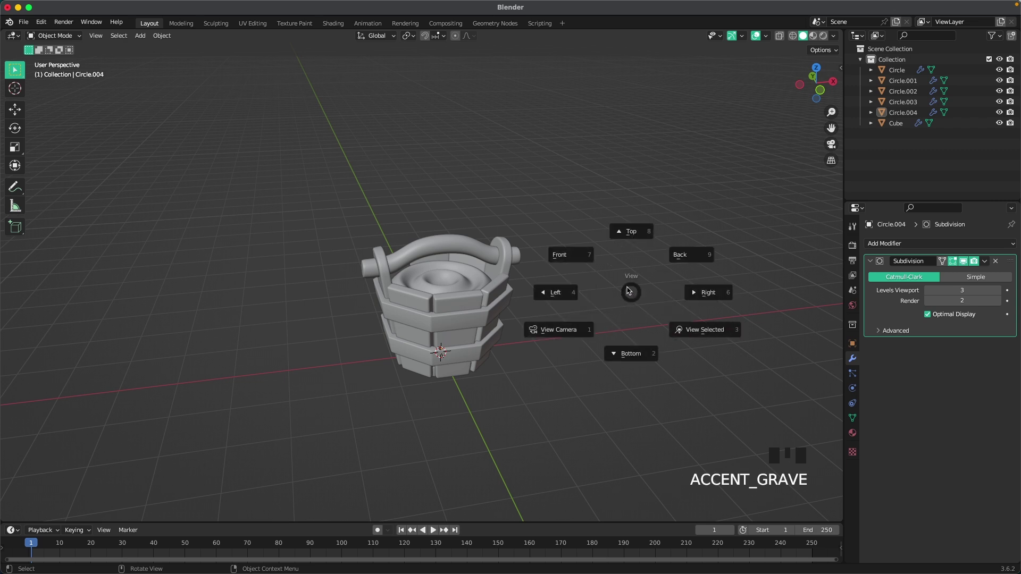
{"action": "left_click", "coordinate": [589, 261]}
{"action": "scroll", "coordinate": [588, 260], "scroll_direction": "up", "scroll_amount": 2}
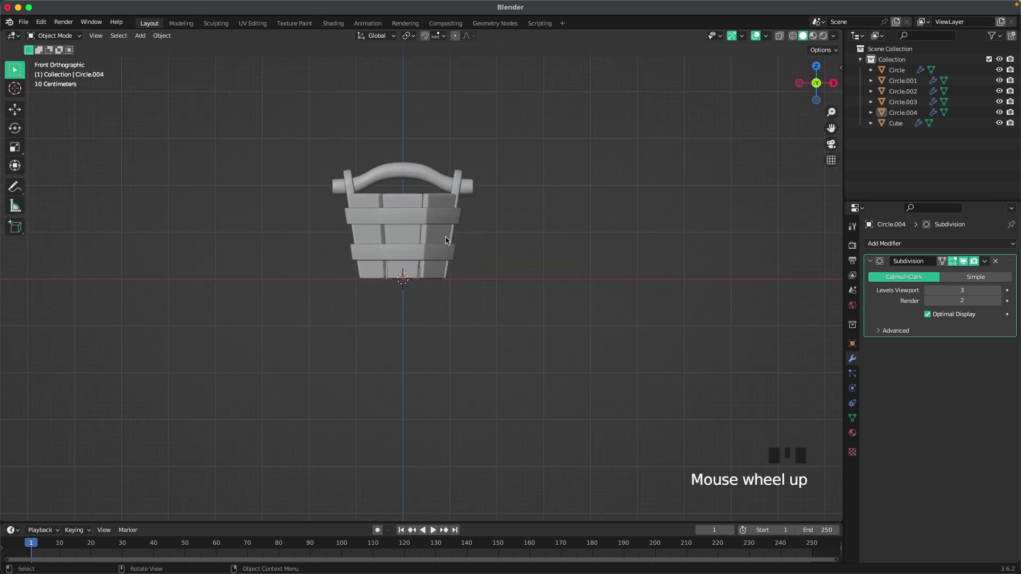
{"action": "middle_click_drag", "start_coordinate": [589, 260], "coordinate": [501, 292], "text": "shift"}
{"action": "scroll", "coordinate": [399, 274], "scroll_direction": "up", "scroll_amount": 2}
{"action": "key", "text": "shift+a"}
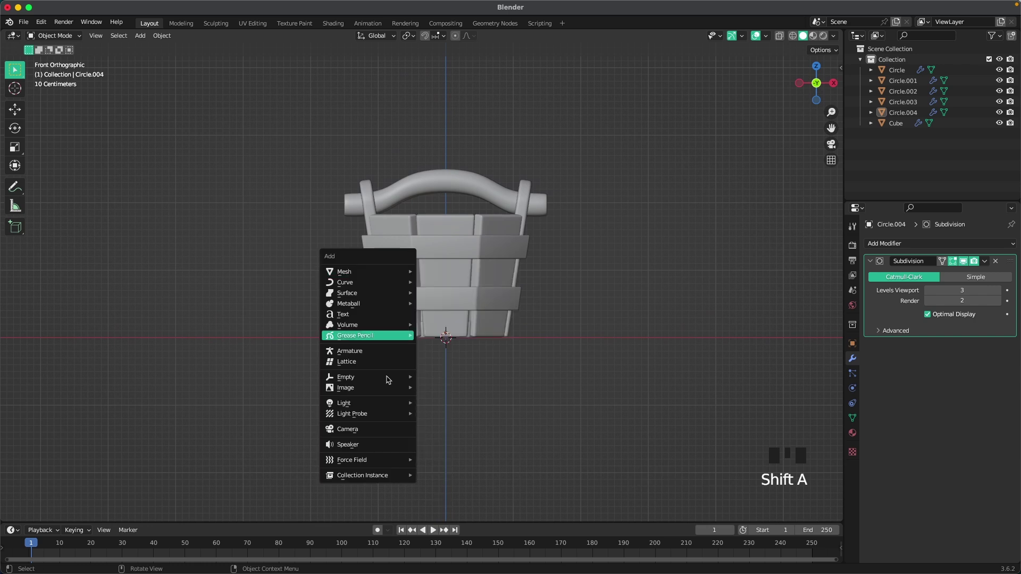
{"action": "left_click", "coordinate": [379, 435]}
Move the camera about 6.61 m along negative Y, away from the bucket.
{"action": "scroll", "coordinate": [392, 298], "scroll_direction": "down", "scroll_amount": 2}
{"action": "middle_click_drag", "start_coordinate": [392, 298], "coordinate": [463, 335]}
{"action": "scroll", "coordinate": [440, 338], "scroll_direction": "down", "scroll_amount": 3}
{"action": "key", "text": "g"}
{"action": "key", "text": "y"}
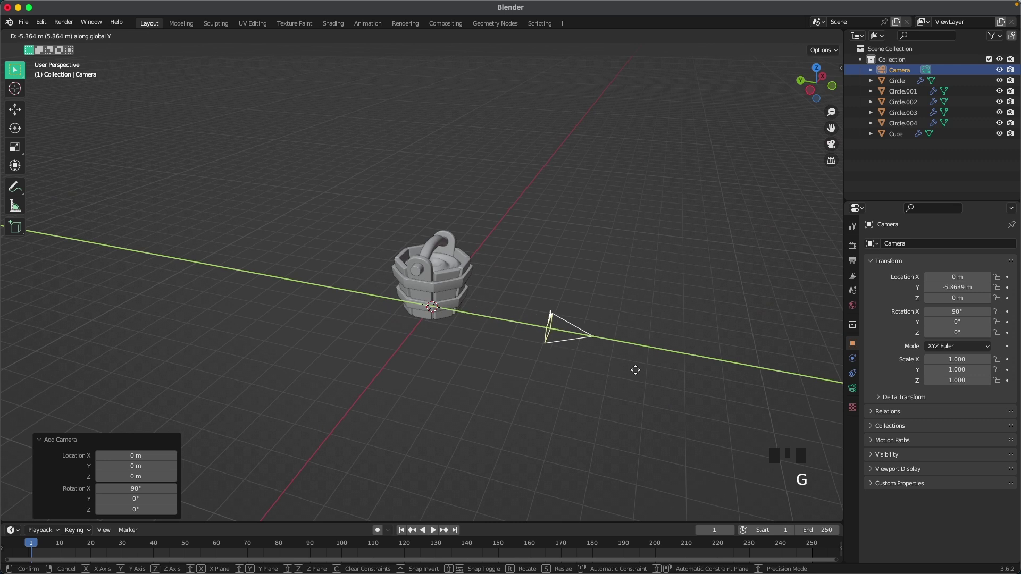
{"action": "left_click", "coordinate": [643, 324]}
Look through the camera and set the output resolution's Y value to 1920 px for a square frame.
{"action": "key", "text": "grave"}
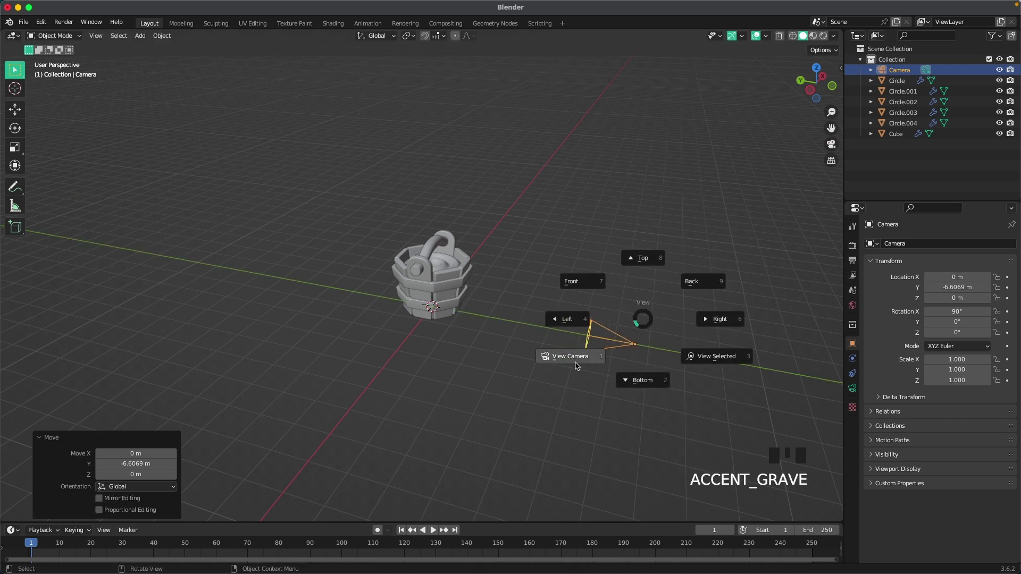
{"action": "left_click", "coordinate": [568, 360]}
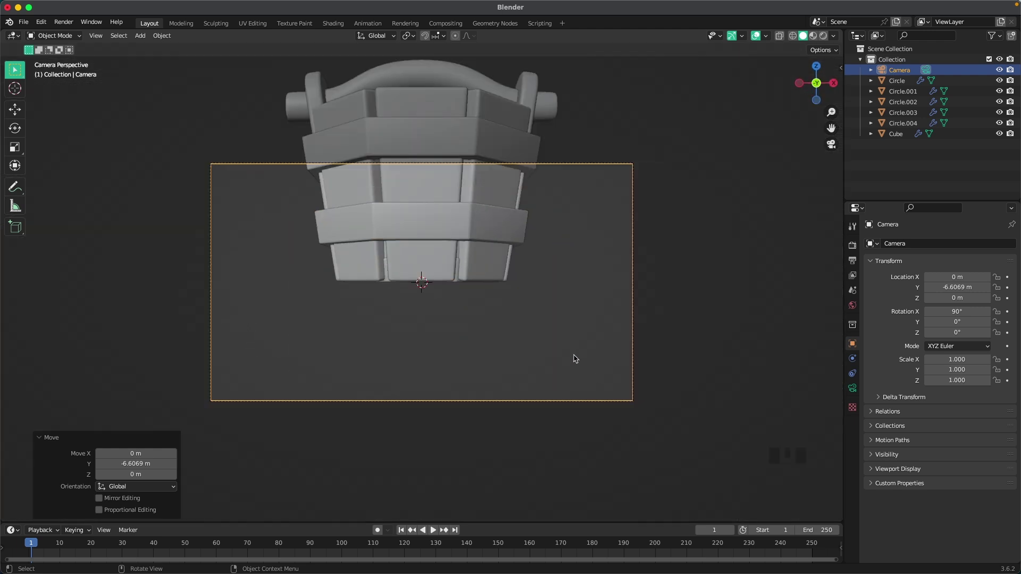
{"action": "left_click", "coordinate": [853, 261]}
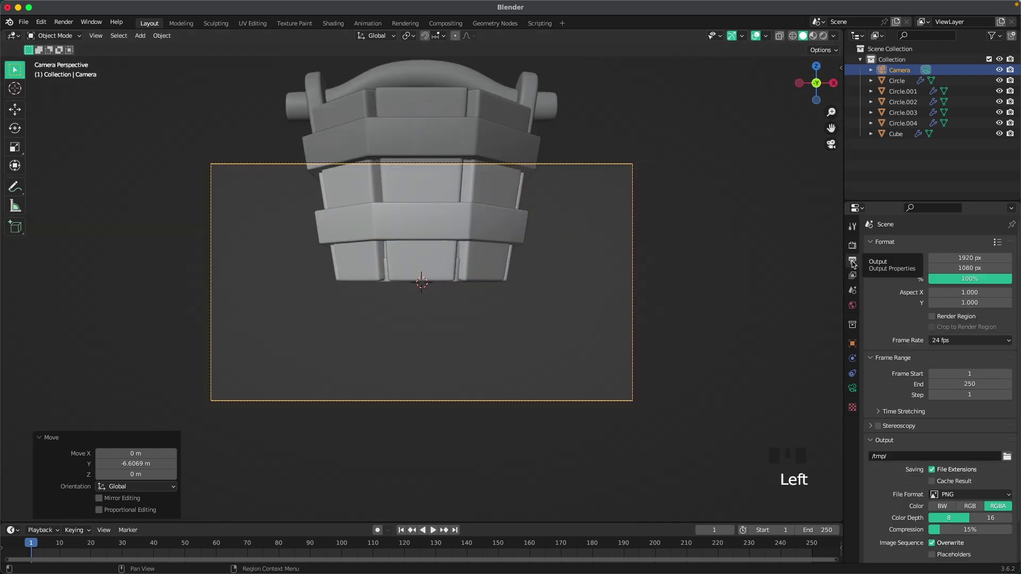
{"action": "double_click", "coordinate": [949, 268]}
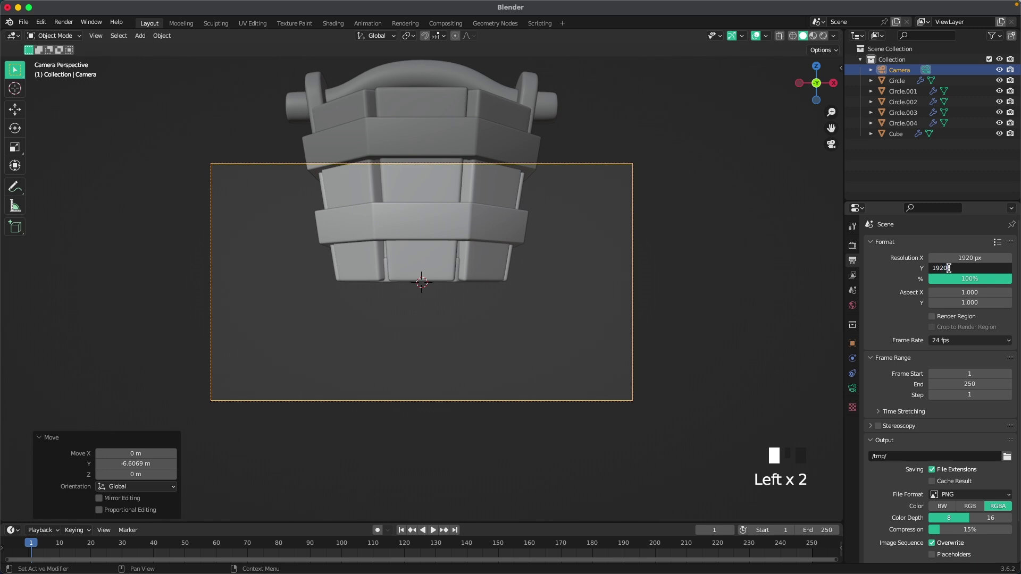
{"action": "type", "text": "1920"}
{"action": "key", "text": "Return"}
Select all bucket parts without the camera and move them about 1.11 m down along Z into the frame.
{"action": "scroll", "coordinate": [605, 274], "scroll_direction": "down", "scroll_amount": 2}
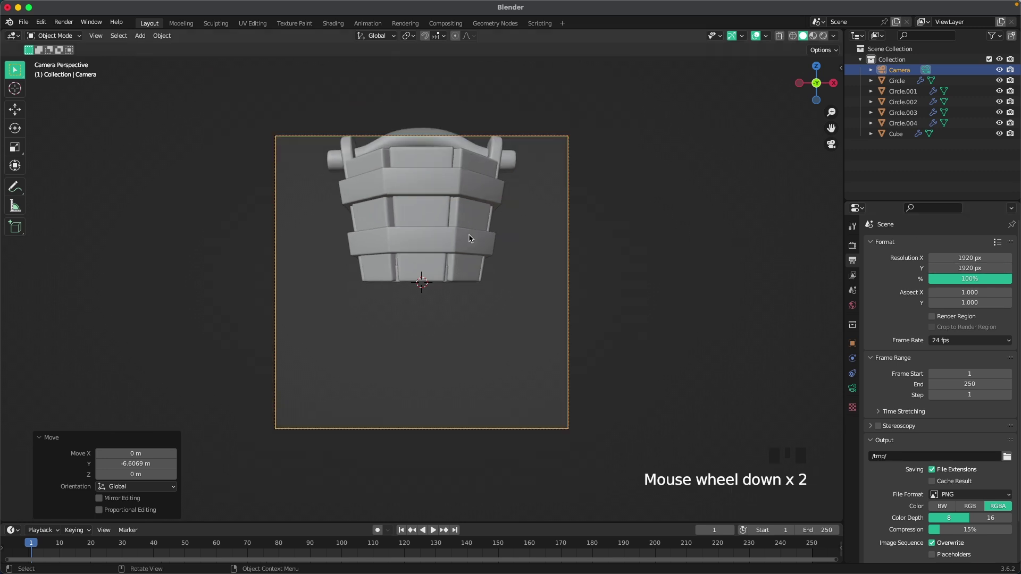
{"action": "left_click_drag", "start_coordinate": [525, 327], "coordinate": [365, 101]}
{"action": "left_click_drag", "start_coordinate": [572, 274], "coordinate": [547, 180], "text": "super"}
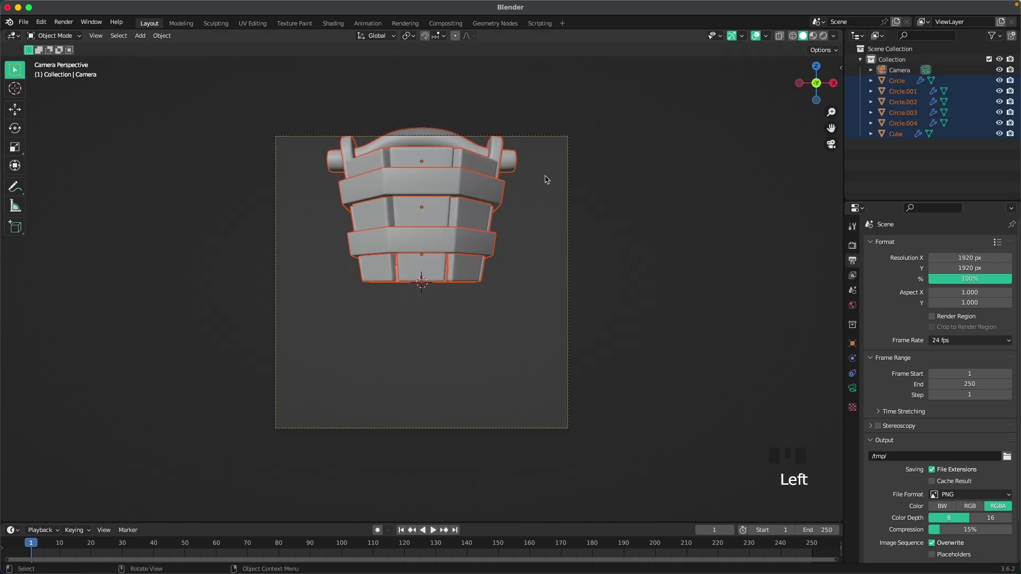
{"action": "key", "text": "g"}
{"action": "key", "text": "z"}
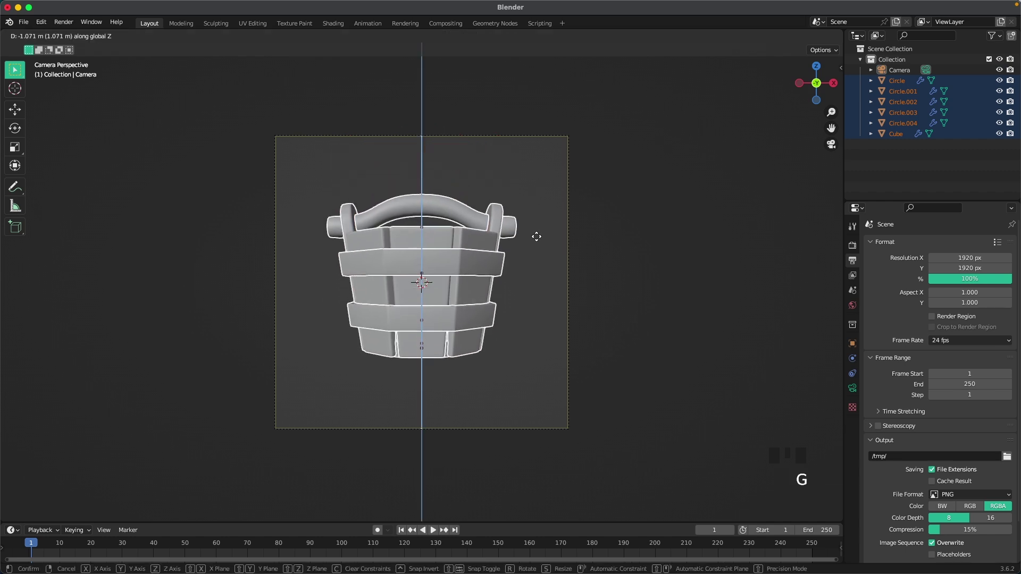
{"action": "left_click", "coordinate": [537, 236]}
Tilt and turn the selected bucket freely with a trackball rotation of about 28 and 29 degrees, showing its water surface.
{"action": "key", "text": "r"}
{"action": "key", "text": "r"}
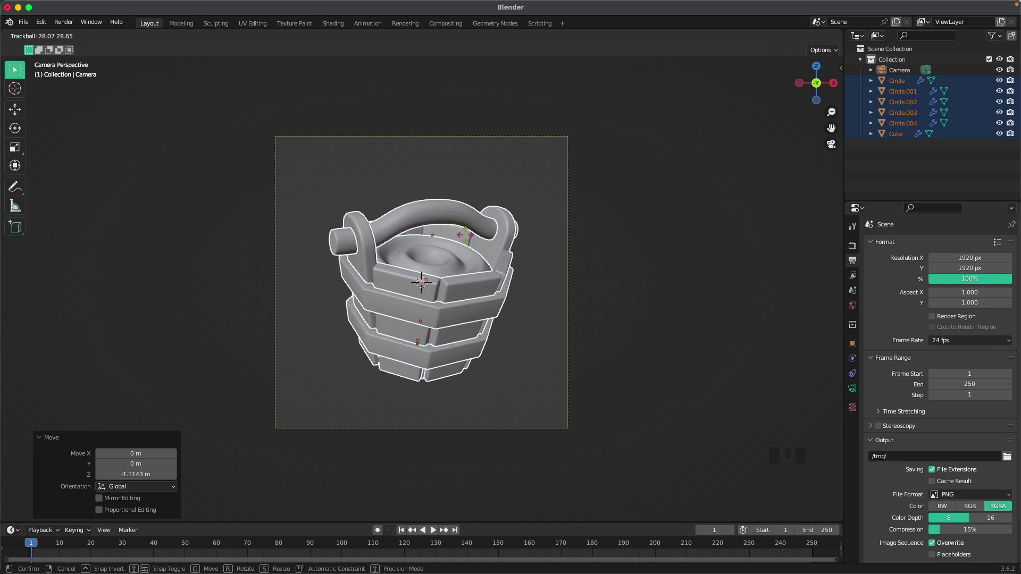
{"action": "left_click", "coordinate": [464, 235]}
{"action": "left_click", "coordinate": [627, 258]}
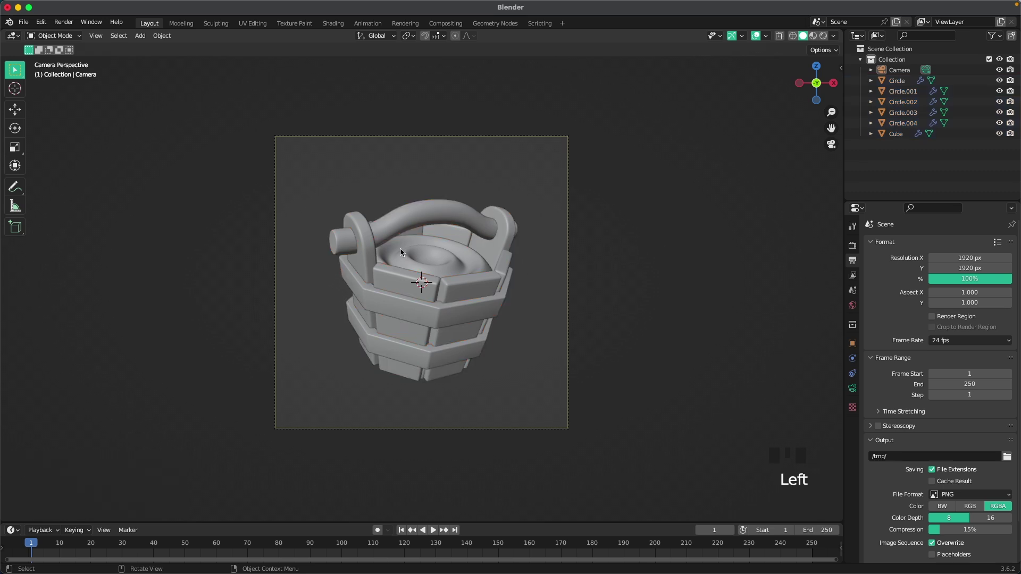
Add a mesh plane at the origin and rotate it 90° about X so it stands upright.
{"action": "key", "text": "shift+a"}
{"action": "mouse_move", "coordinate": [396, 112]}
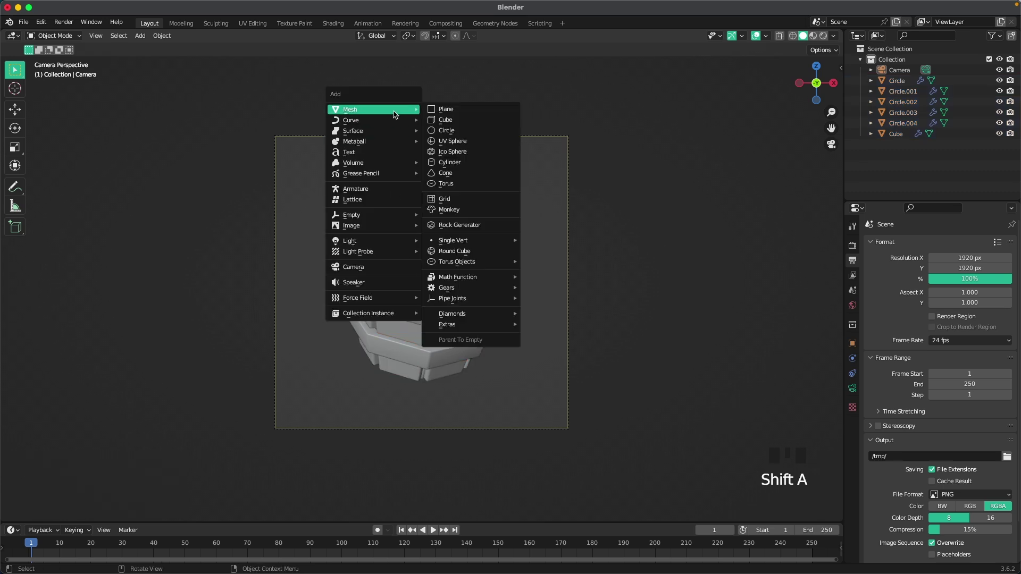
{"action": "left_click", "coordinate": [461, 110]}
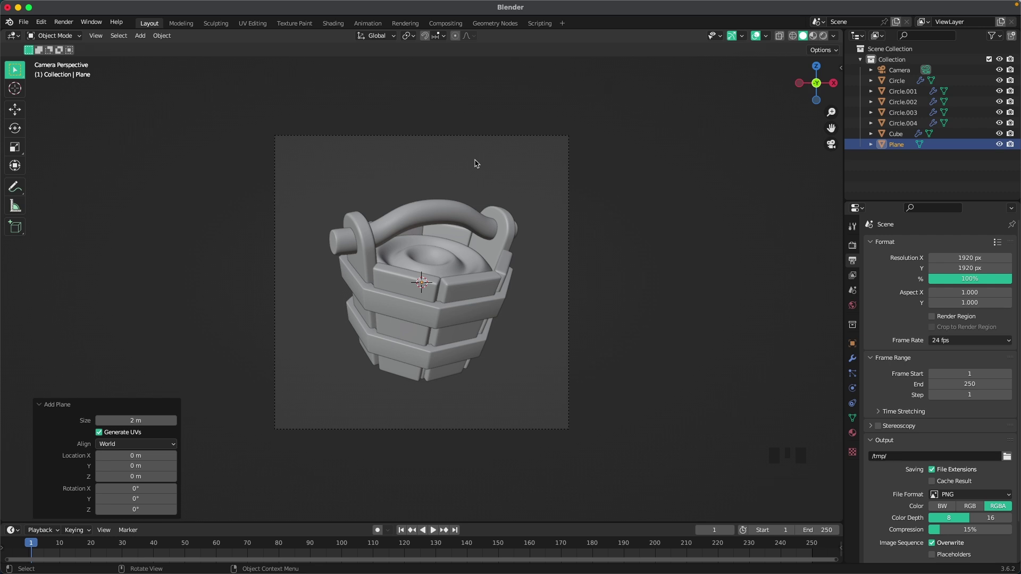
{"action": "type", "text": "rx90"}
{"action": "key", "text": "Return"}
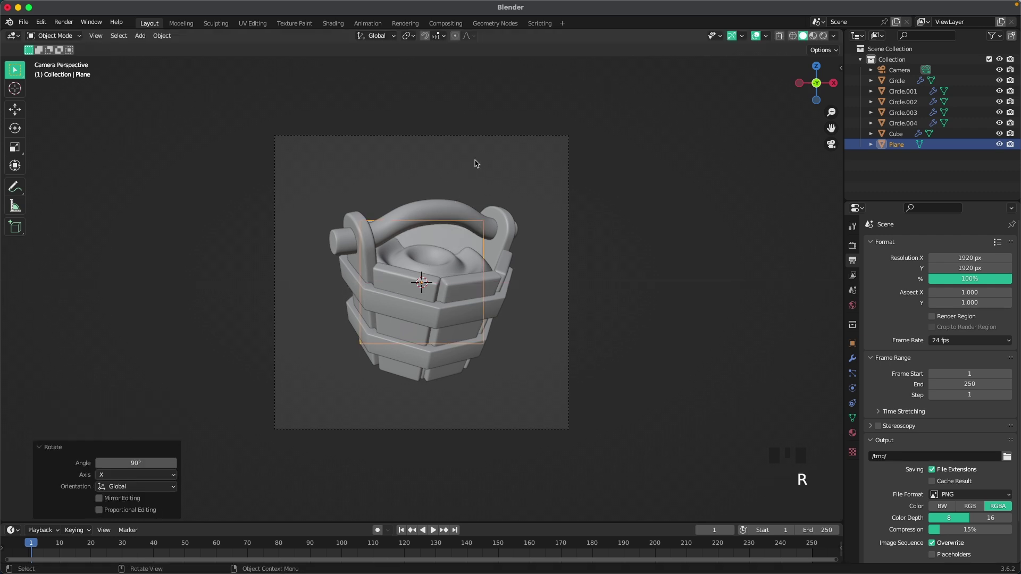
Move the upright plane about 11.66 m along Y to place it behind the bucket.
{"action": "middle_click_drag", "start_coordinate": [476, 164], "coordinate": [447, 227]}
{"action": "scroll", "coordinate": [532, 258], "scroll_direction": "down", "scroll_amount": 4}
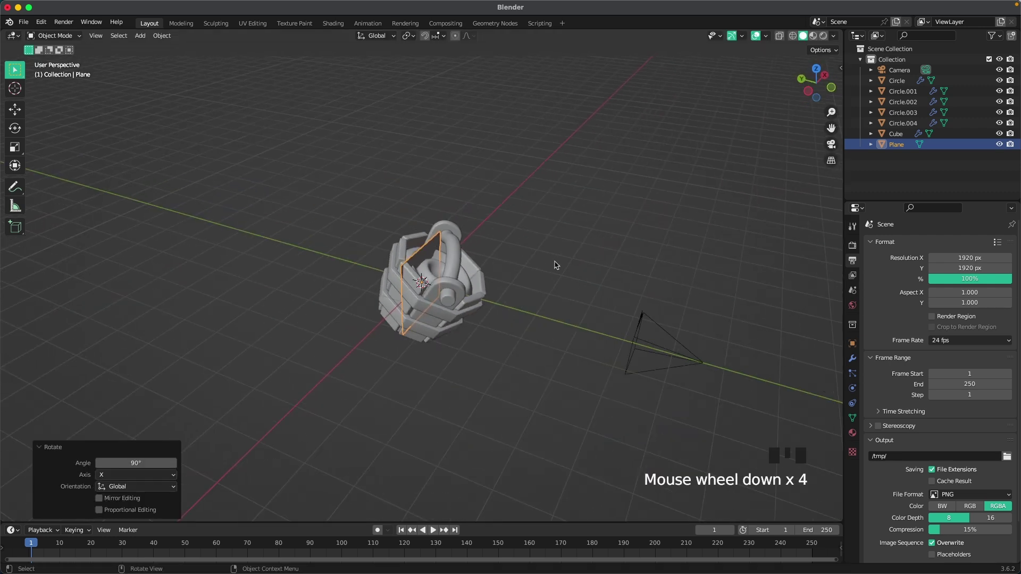
{"action": "key", "text": "g"}
{"action": "left_click", "coordinate": [246, 174]}
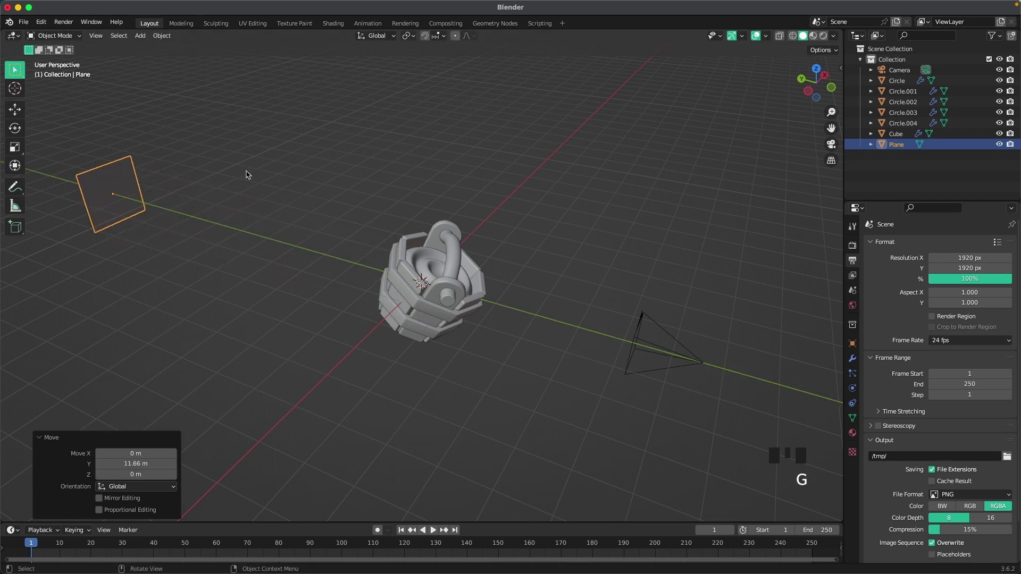
In Edit Mode, scale the plane by about 8.119 and again by 1.203 so it covers the whole camera frame.
{"action": "key", "text": "Tab"}
{"action": "key", "text": "s"}
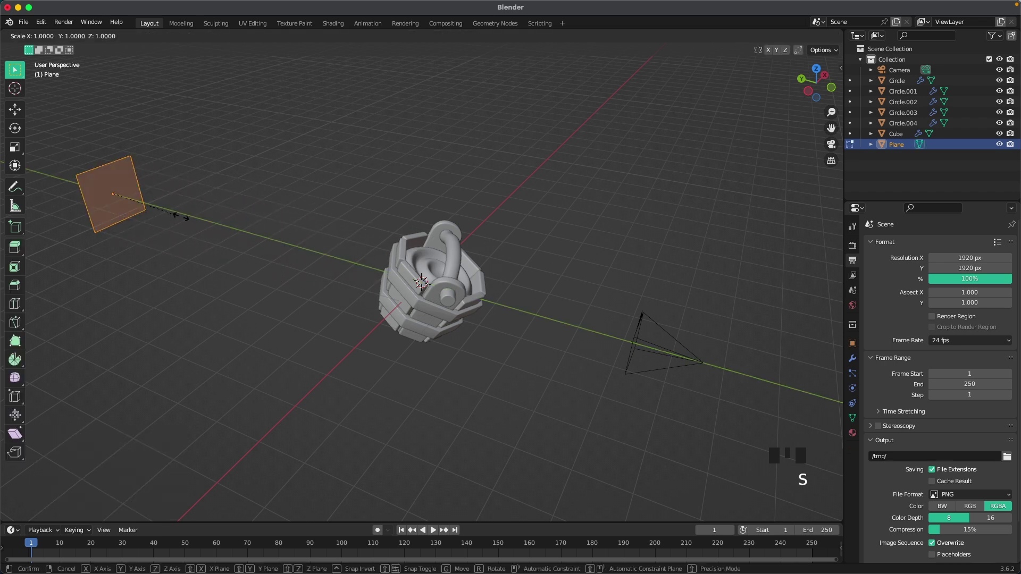
{"action": "left_click", "coordinate": [685, 276]}
{"action": "key", "text": "grave"}
{"action": "left_click", "coordinate": [658, 310]}
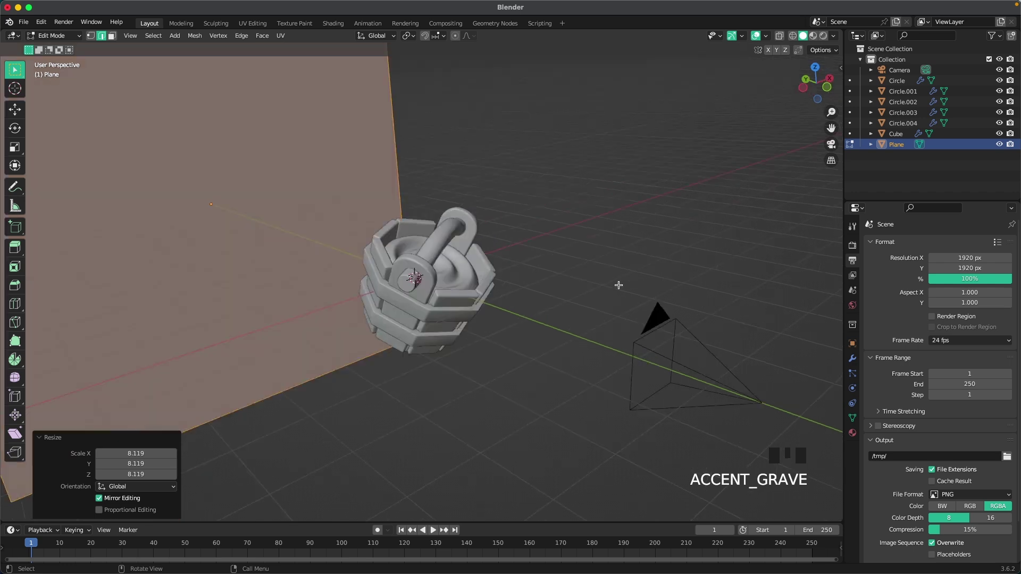
{"action": "key", "text": "s"}
{"action": "left_click", "coordinate": [604, 253]}
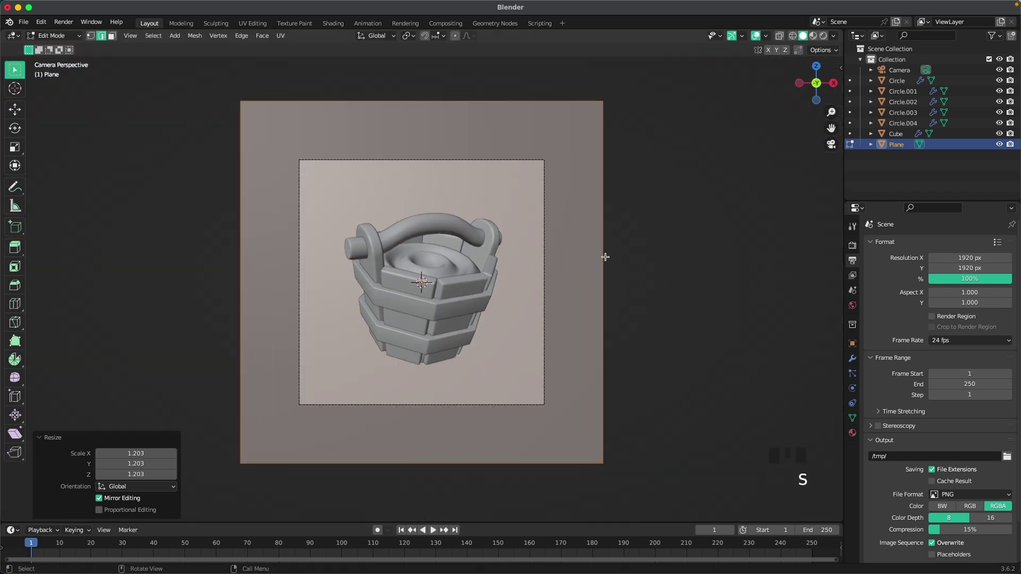
{"action": "key", "text": "Tab"}
{"action": "scroll", "coordinate": [525, 316], "scroll_direction": "up", "scroll_amount": 2}
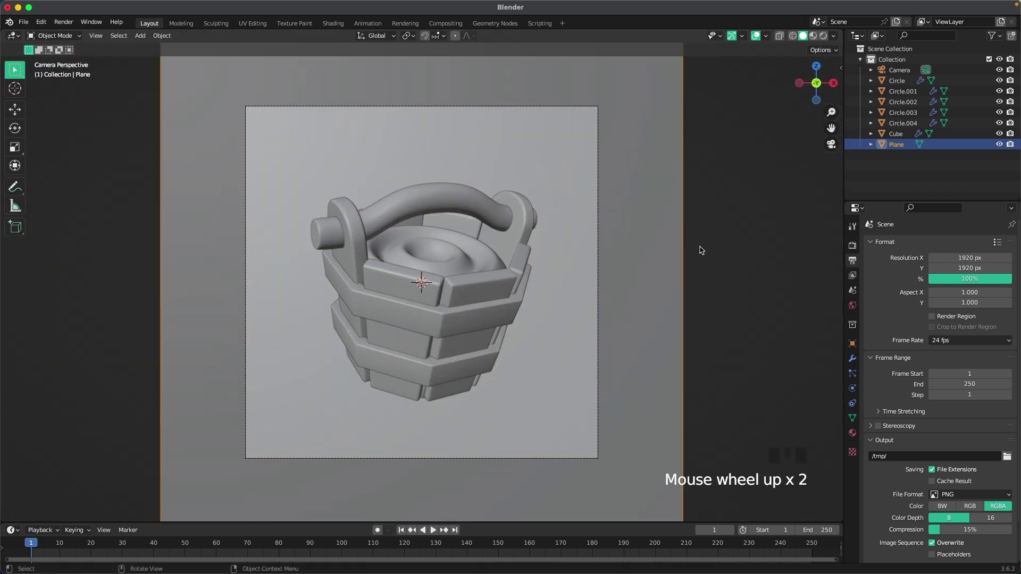
Deselect the backdrop plane, switch the viewport to Rendered shading and check the scene's render settings.
{"action": "left_click", "coordinate": [746, 281]}
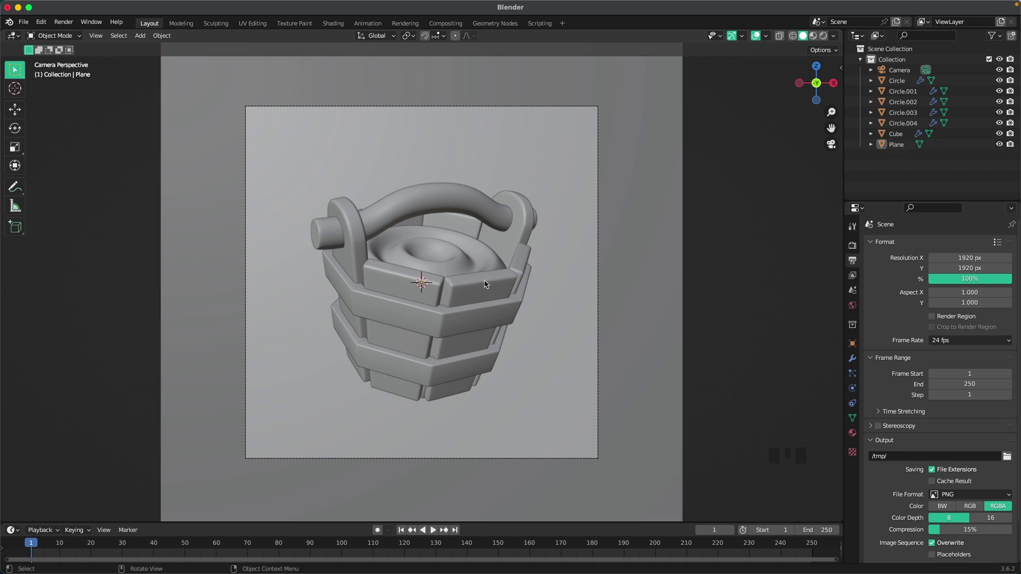
{"action": "key", "text": "z"}
{"action": "left_click", "coordinate": [540, 255]}
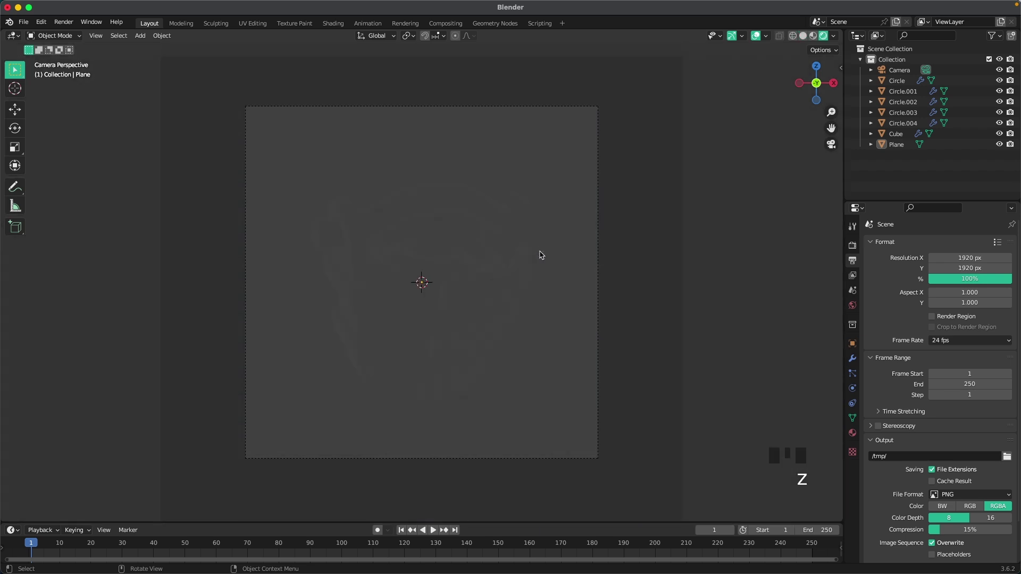
{"action": "left_click", "coordinate": [852, 245]}
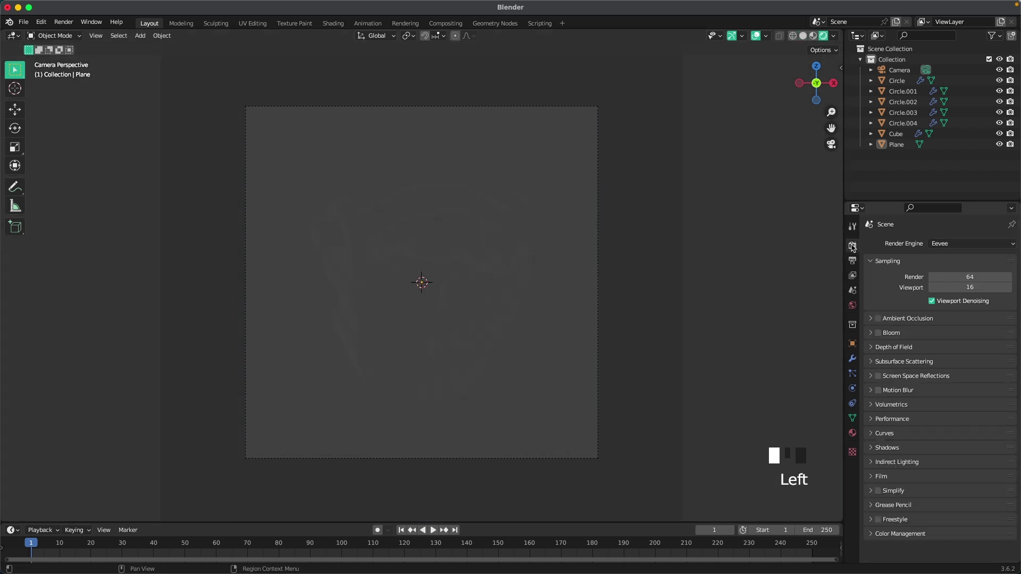
{"action": "left_click", "coordinate": [852, 261]}
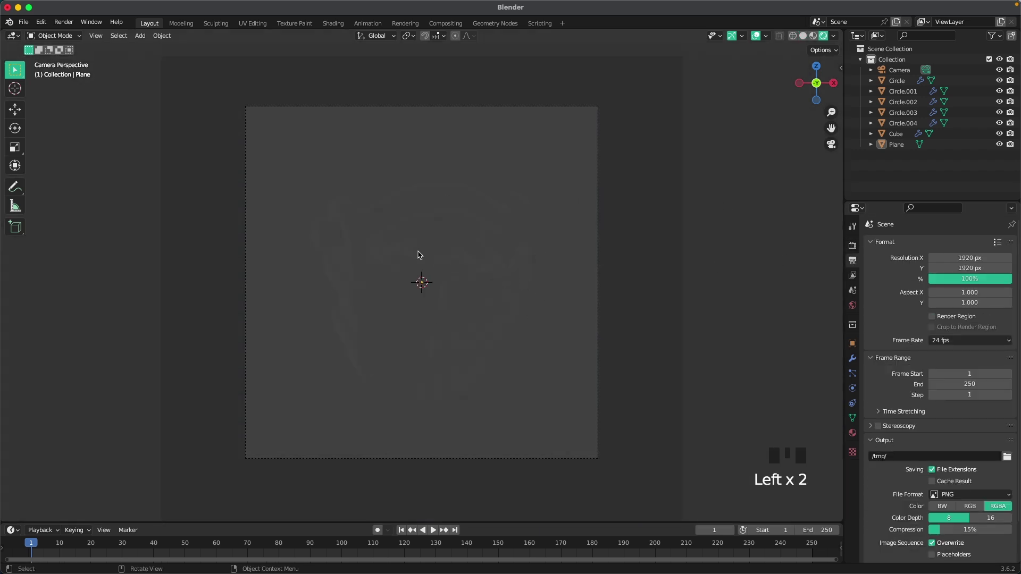
Add an area light at the origin and set the pivot point to the 3D Cursor.
{"action": "key", "text": "shift+a"}
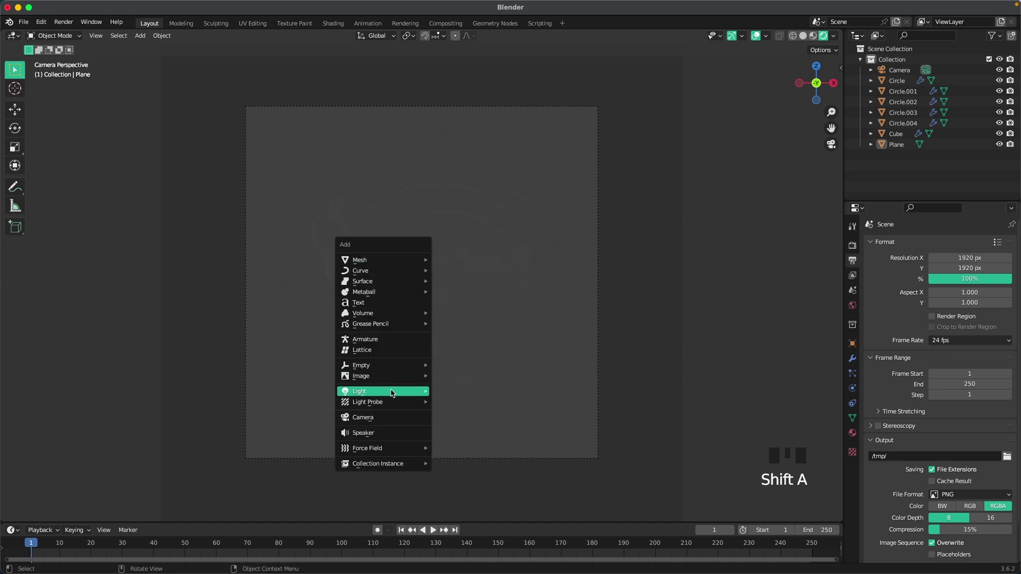
{"action": "mouse_move", "coordinate": [394, 394]}
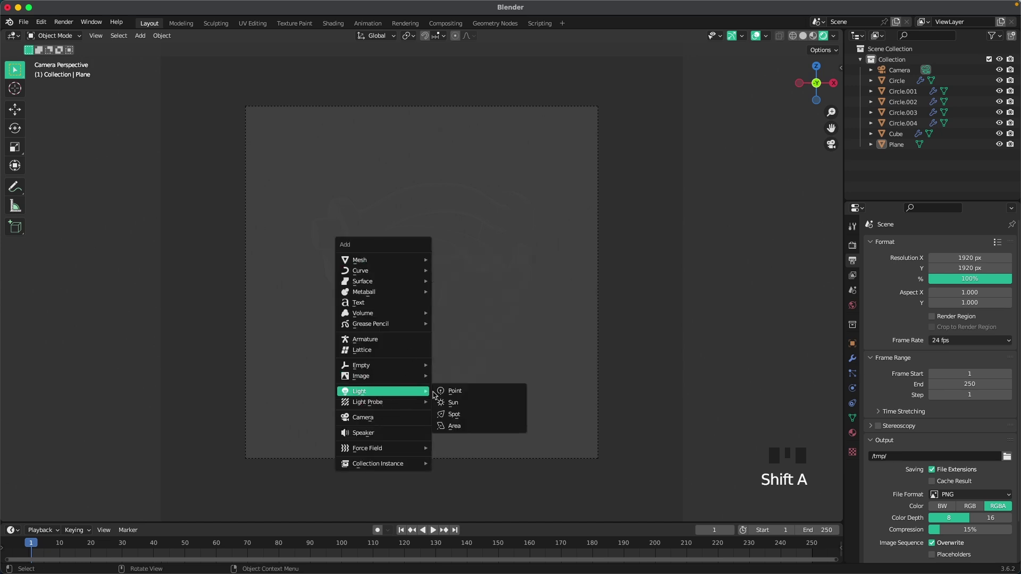
{"action": "left_click", "coordinate": [481, 425]}
{"action": "key", "text": "period"}
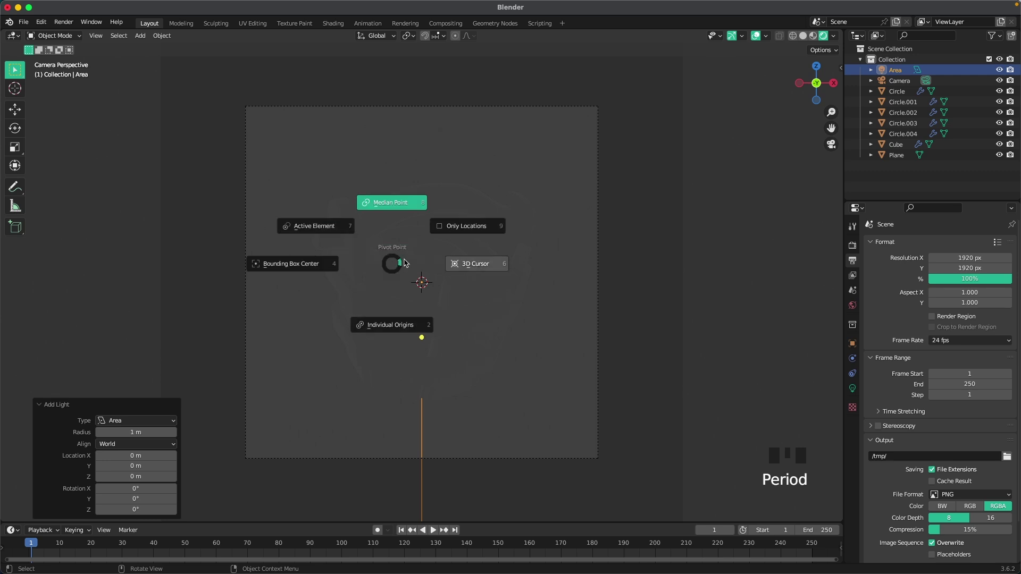
{"action": "left_click", "coordinate": [475, 265]}
Rotate the area light 90° about X and move it about 2.93 m along Y towards the backdrop.
{"action": "scroll", "coordinate": [529, 316], "scroll_direction": "down", "scroll_amount": 1}
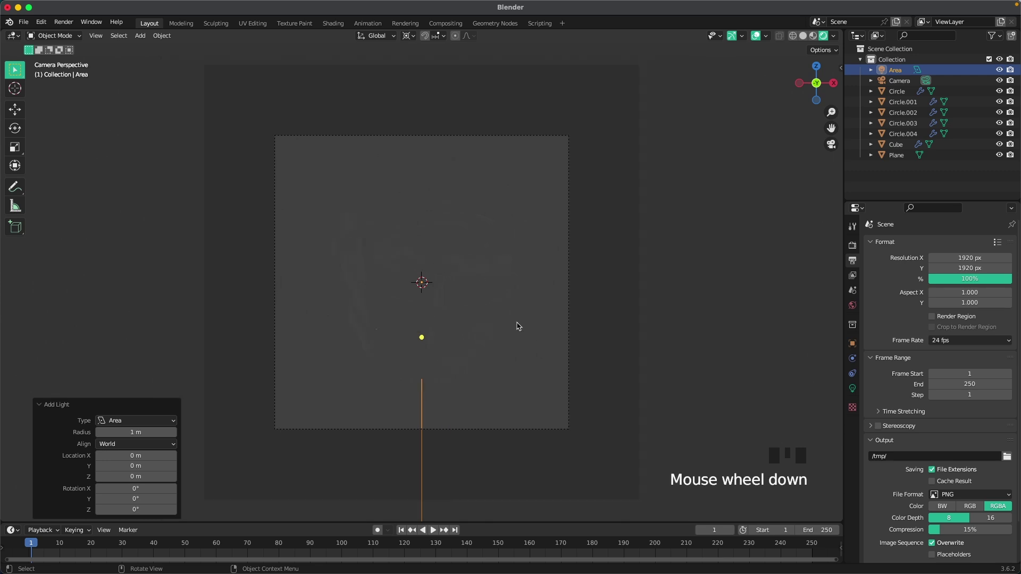
{"action": "type", "text": "rx90"}
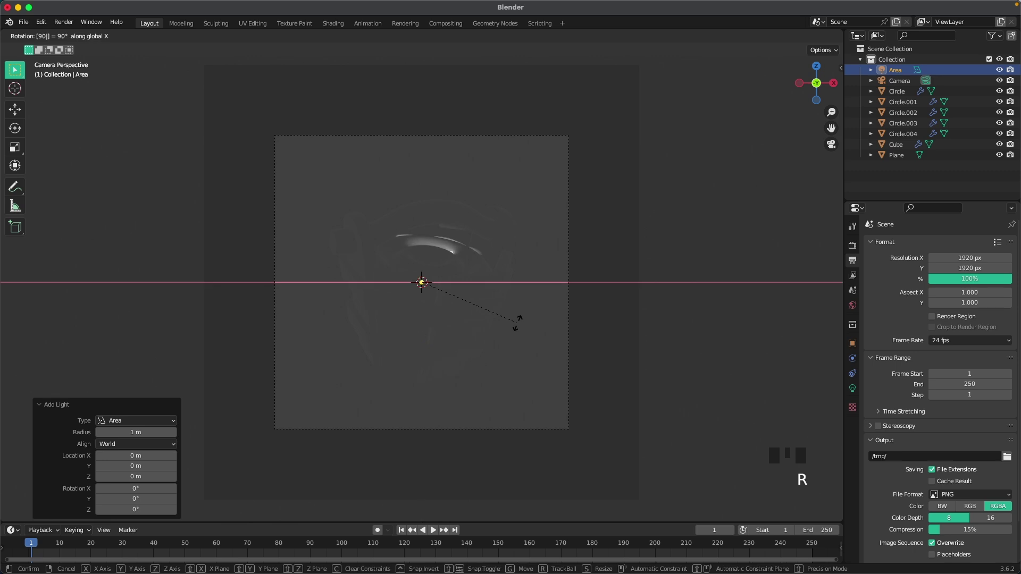
{"action": "key", "text": "Return"}
{"action": "middle_click_drag", "start_coordinate": [484, 308], "coordinate": [554, 308]}
{"action": "scroll", "coordinate": [553, 308], "scroll_direction": "down", "scroll_amount": 3}
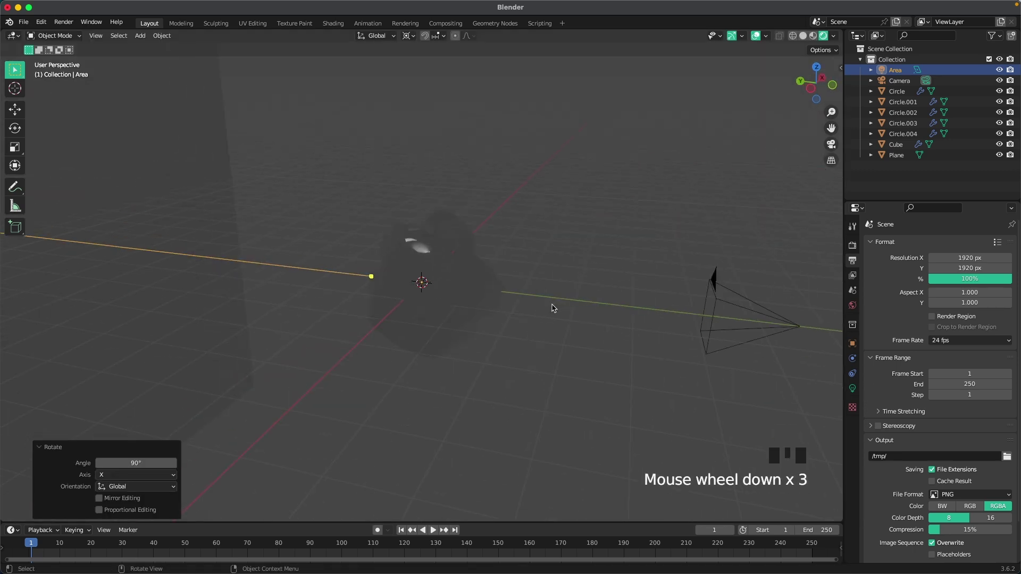
{"action": "key", "text": "g"}
{"action": "key", "text": "y"}
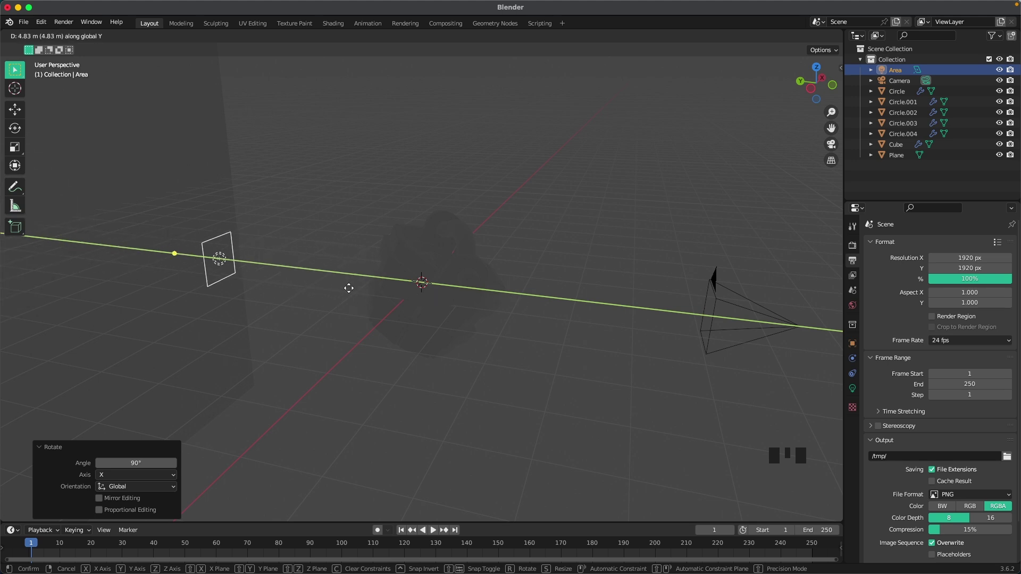
{"action": "left_click", "coordinate": [424, 293]}
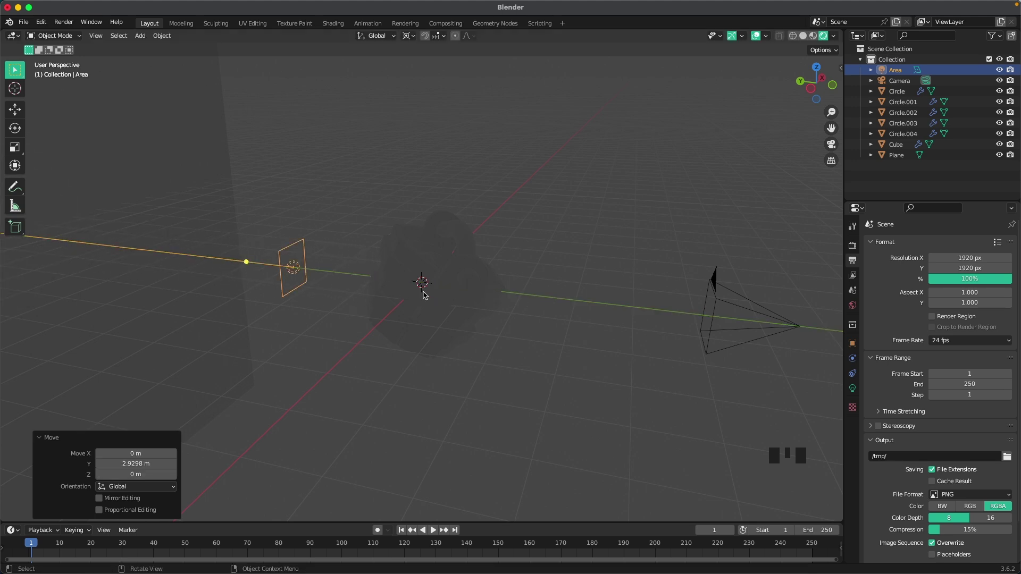
Rotate the area light 180° about X around the 3D cursor, and move it about 6.92 m along Y behind the bucket.
{"action": "type", "text": "rx"}
{"action": "type", "text": "180"}
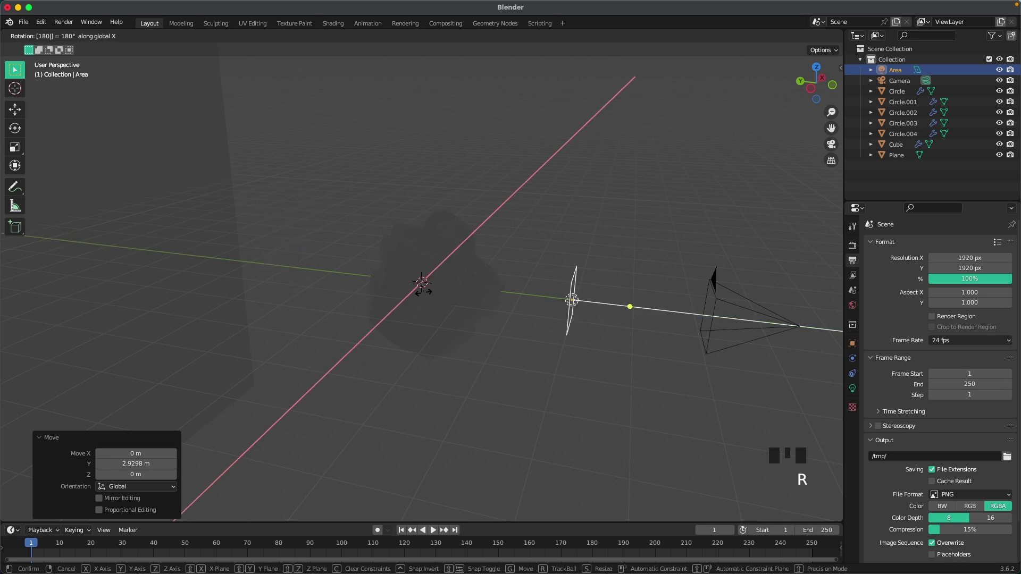
{"action": "left_click", "coordinate": [422, 288]}
{"action": "key", "text": "g"}
{"action": "key", "text": "y"}
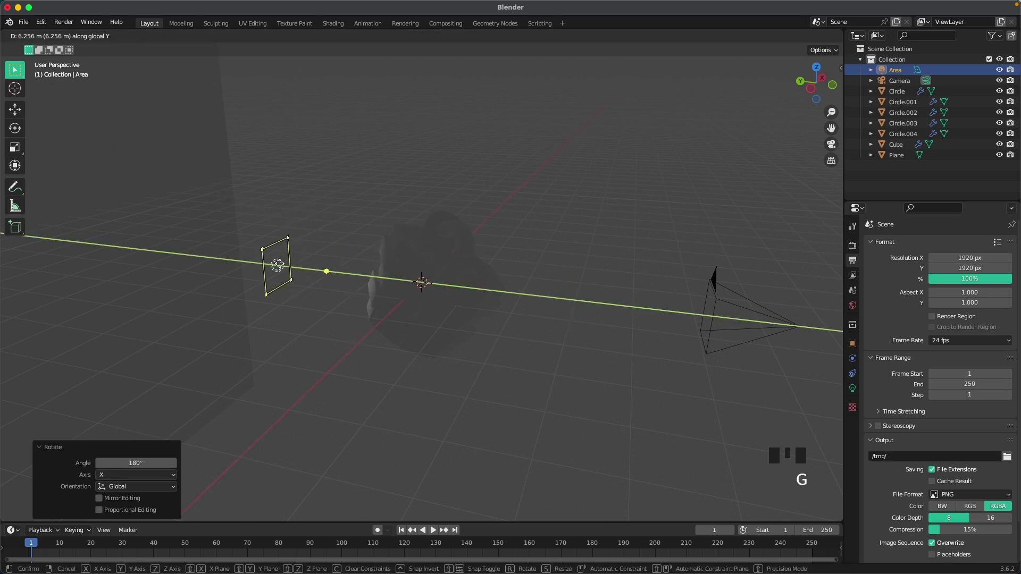
{"action": "left_click", "coordinate": [294, 270]}
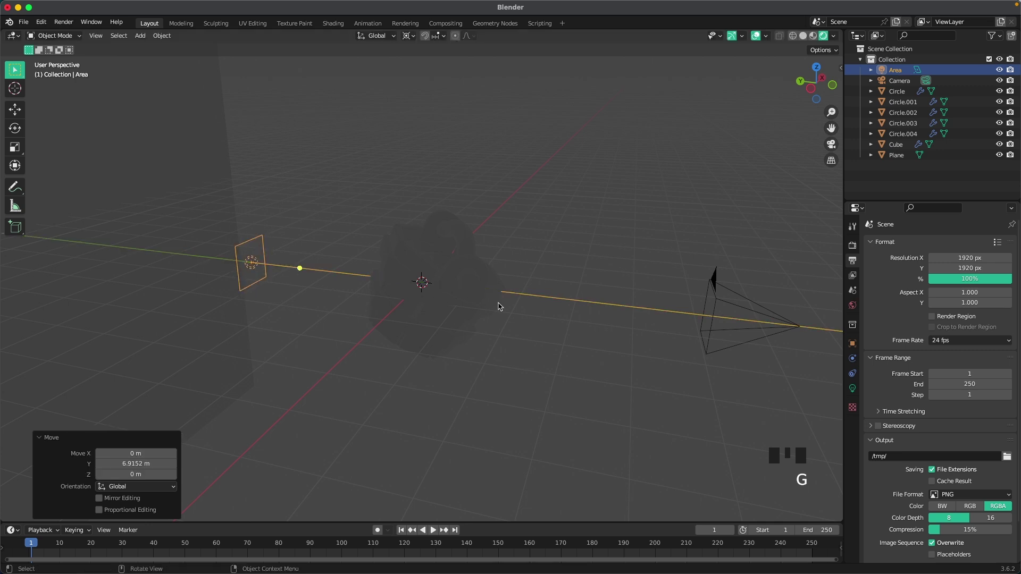
In the camera view, enlarge the area light behind the bucket to a size of about 7.61 m.
{"action": "key", "text": "grave"}
{"action": "left_click", "coordinate": [531, 343]}
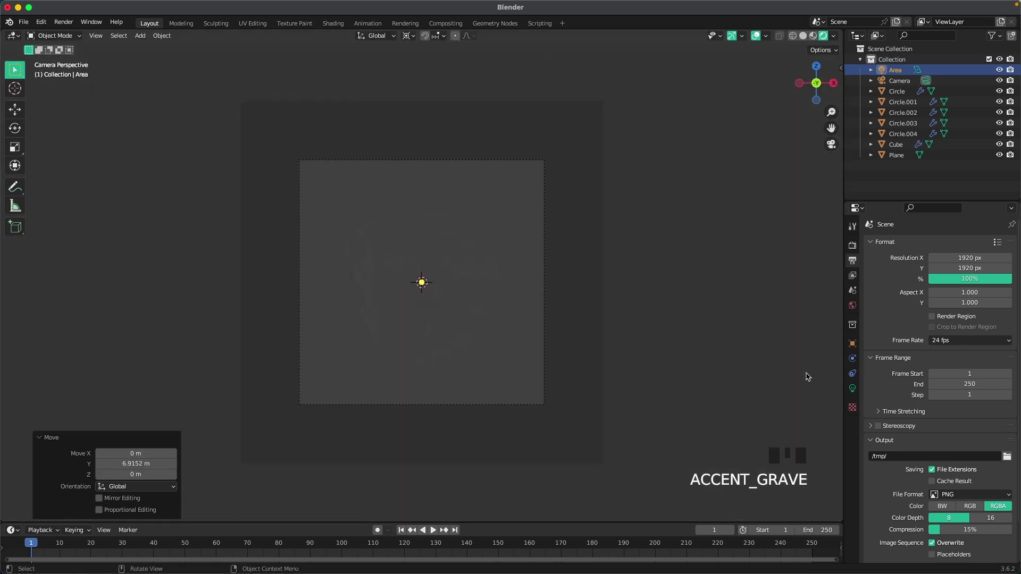
{"action": "left_click", "coordinate": [852, 388]}
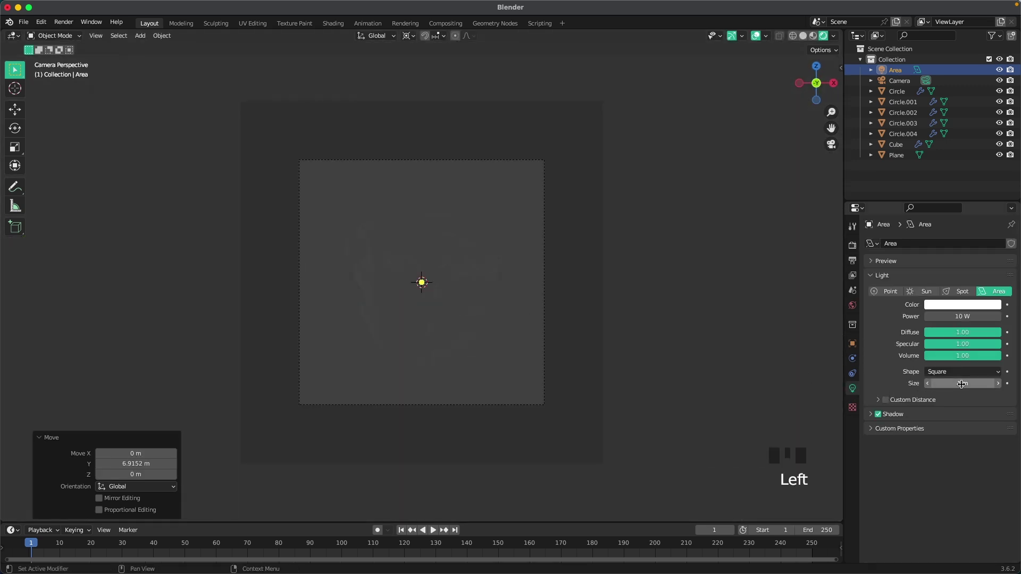
{"action": "left_click", "coordinate": [947, 383]}
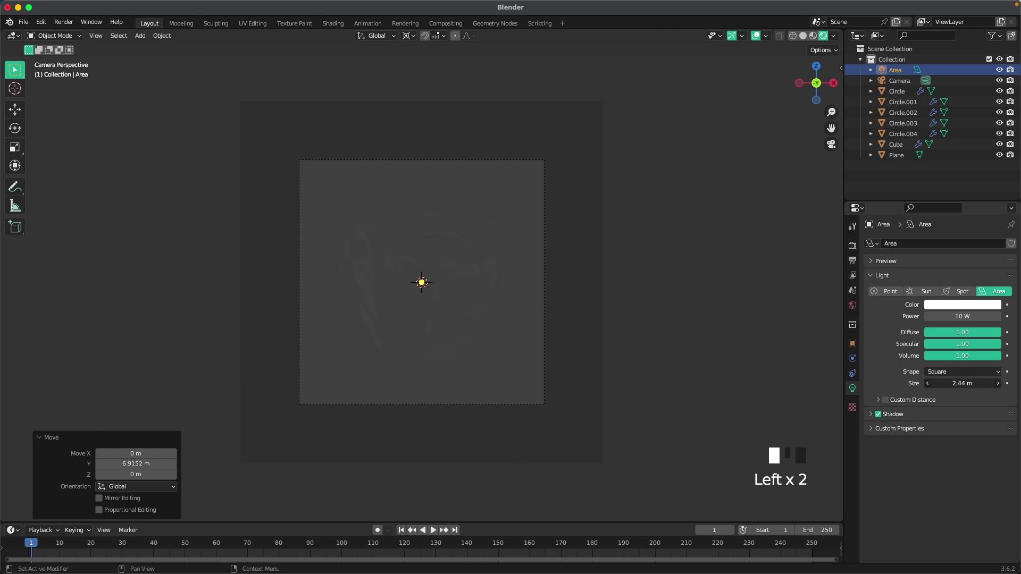
{"action": "left_click_drag", "start_coordinate": [947, 384], "coordinate": [988, 384]}
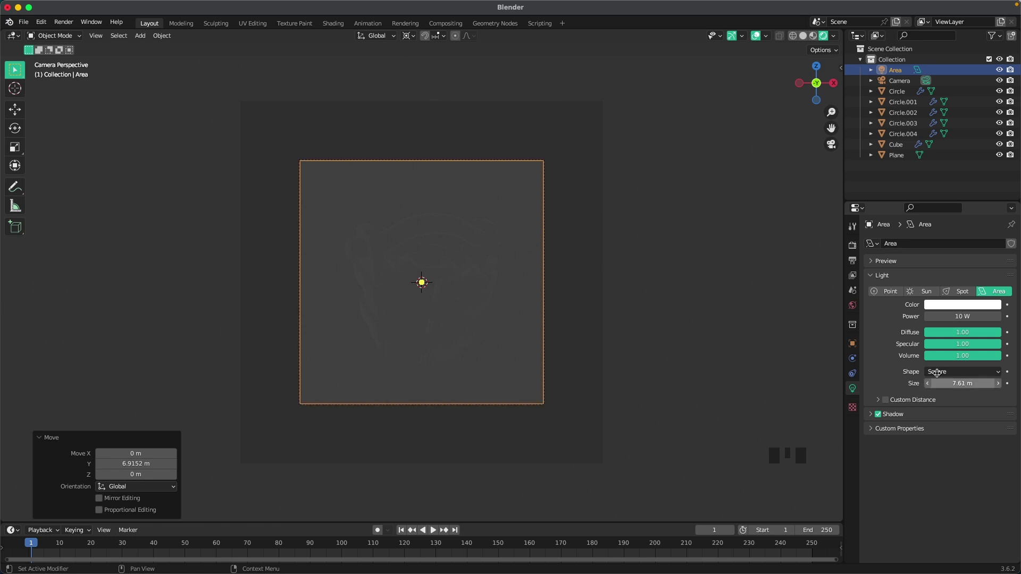
Raise the power of the area light behind the bucket to 1500 W and deselect it.
{"action": "left_click", "coordinate": [947, 316]}
{"action": "type", "text": "00"}
{"action": "key", "text": "Return"}
{"action": "left_click", "coordinate": [948, 316]}
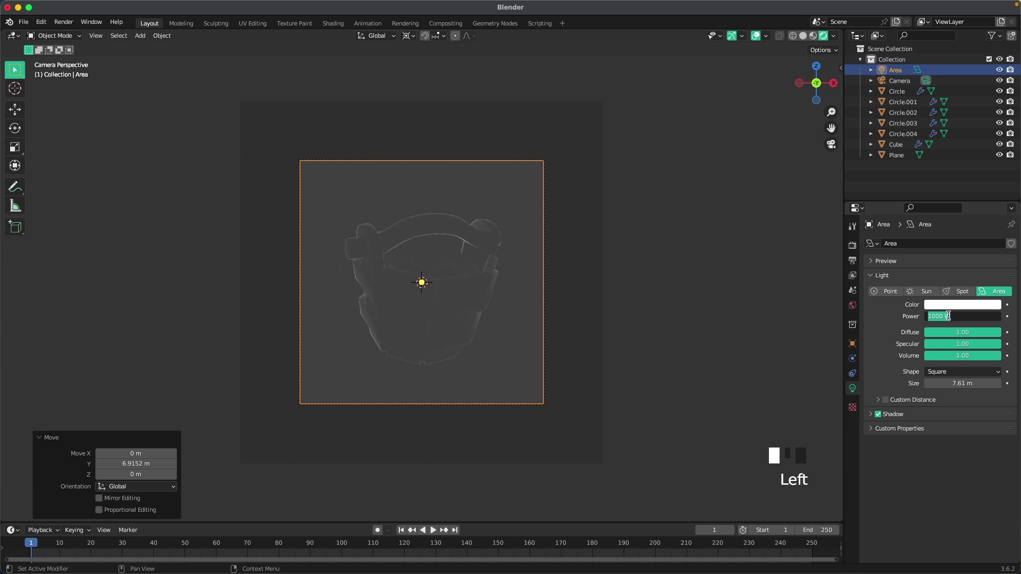
{"action": "key", "text": "Return"}
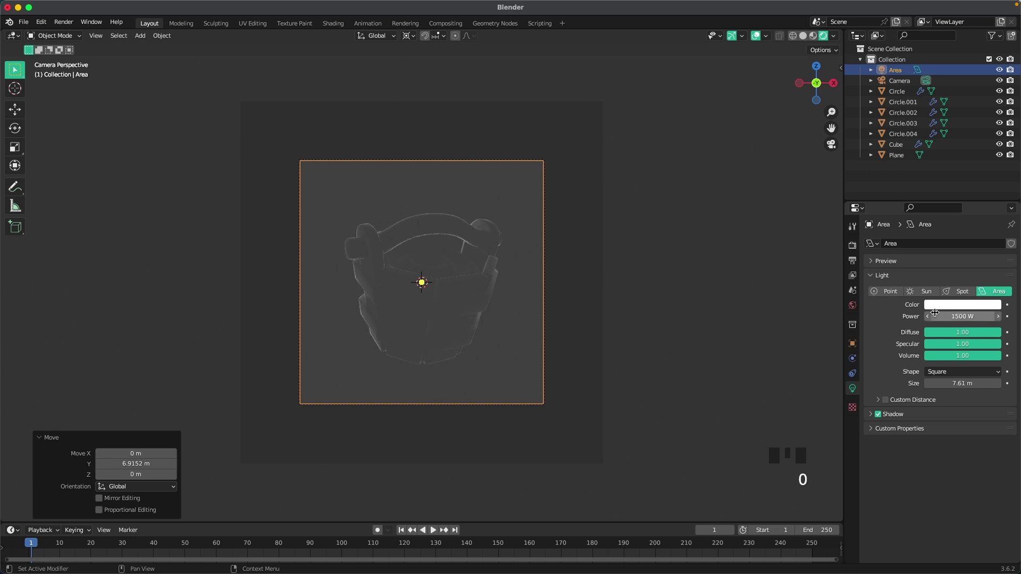
{"action": "left_click", "coordinate": [654, 310]}
{"action": "scroll", "coordinate": [531, 310], "scroll_direction": "down", "scroll_amount": 1}
{"action": "scroll", "coordinate": [477, 326], "scroll_direction": "up", "scroll_amount": 2}
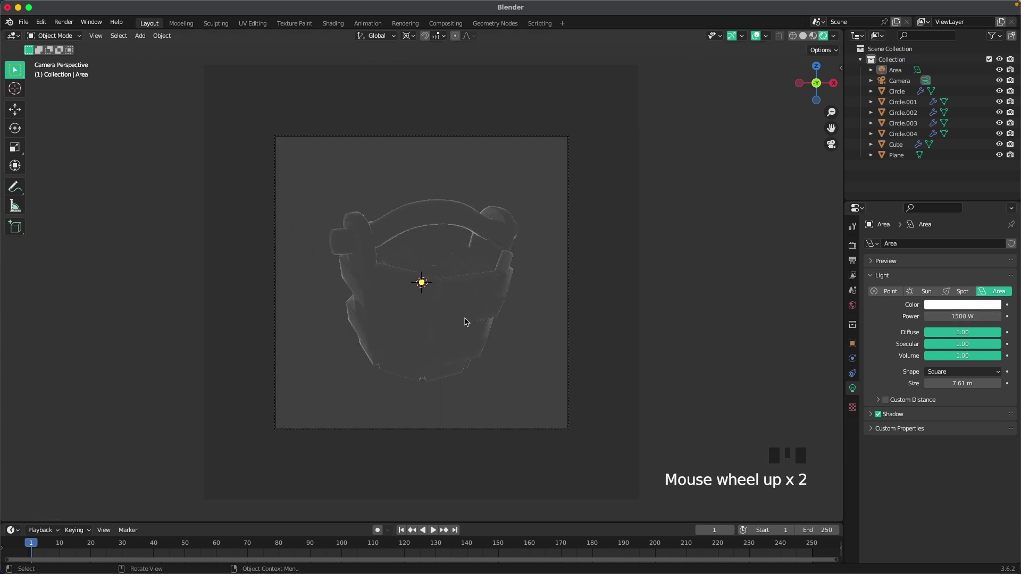
Add a second area light at the origin and raise it about 3.12 m along Z above the bucket.
{"action": "key", "text": "shift+a"}
{"action": "mouse_move", "coordinate": [465, 320]}
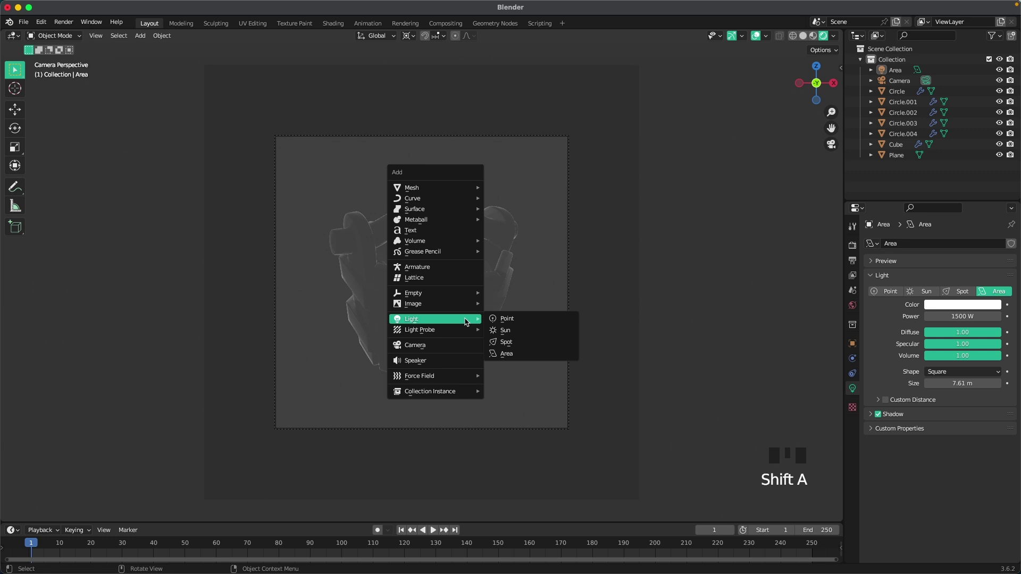
{"action": "left_click", "coordinate": [506, 354]}
{"action": "key", "text": "g"}
{"action": "key", "text": "z"}
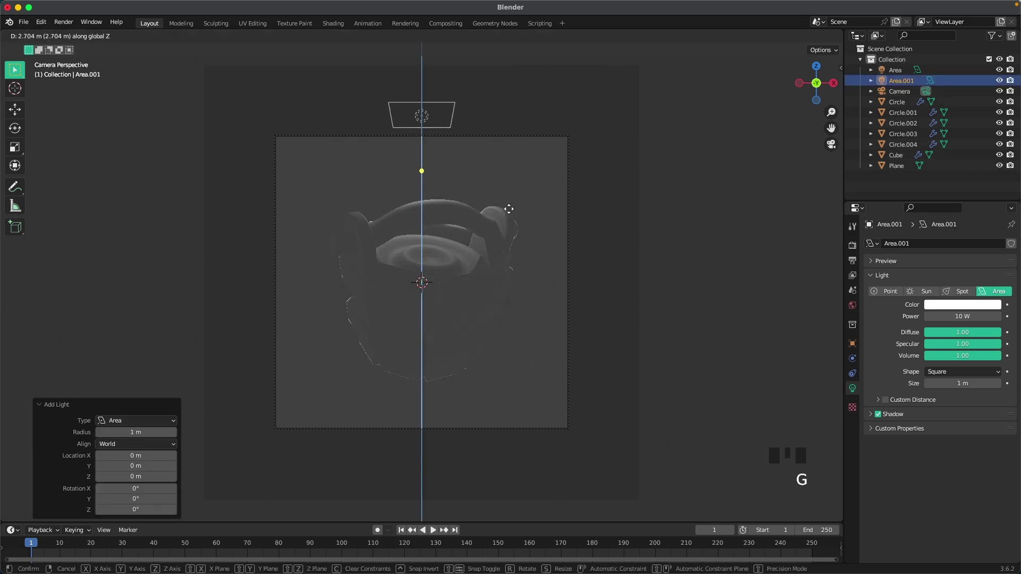
{"action": "left_click", "coordinate": [506, 191]}
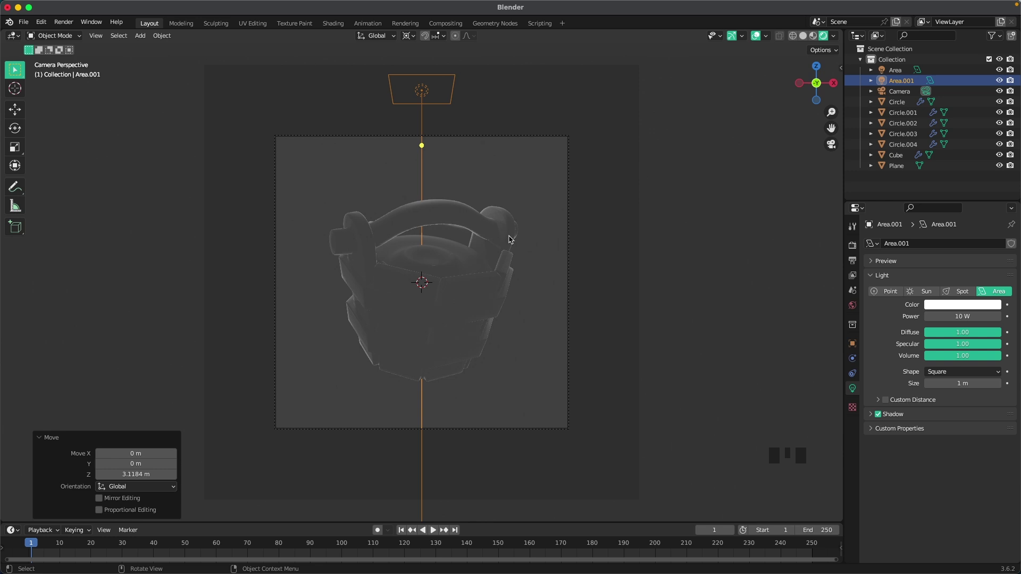
Rotate the second area light 45° about X and -60° about Z around the 3D cursor.
{"action": "type", "text": "rx"}
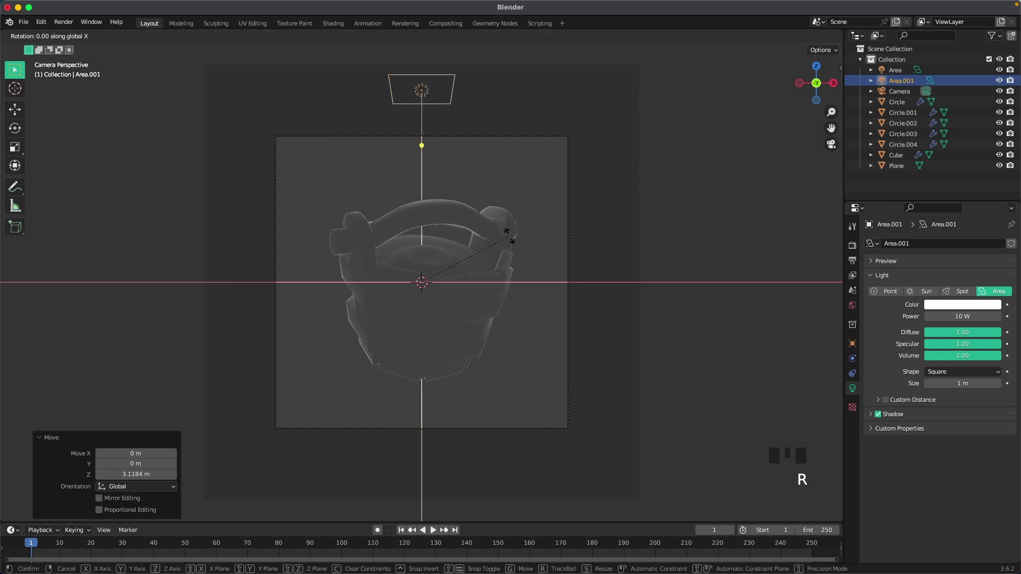
{"action": "type", "text": "45"}
{"action": "key", "text": "Return"}
{"action": "type", "text": "rz60"}
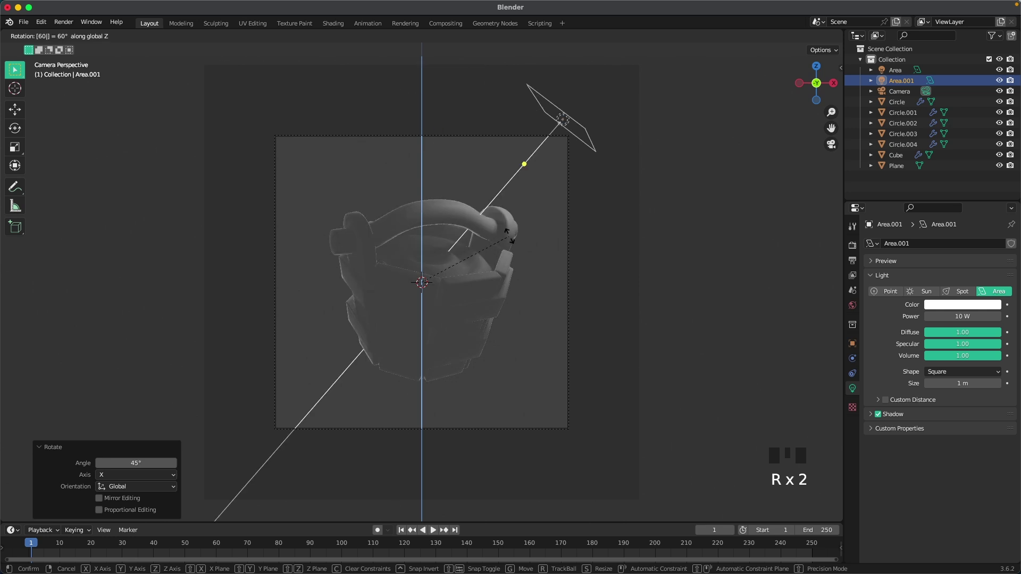
{"action": "type", "text": "-"}
{"action": "key", "text": "Return"}
Rotate the second area light about 21.3° further about Z and set its power to 200 W.
{"action": "middle_click_drag", "start_coordinate": [356, 215], "coordinate": [470, 301]}
{"action": "scroll", "coordinate": [522, 350], "scroll_direction": "down", "scroll_amount": 2}
{"action": "middle_click_drag", "start_coordinate": [522, 350], "coordinate": [456, 312]}
{"action": "key", "text": "r"}
{"action": "key", "text": "z"}
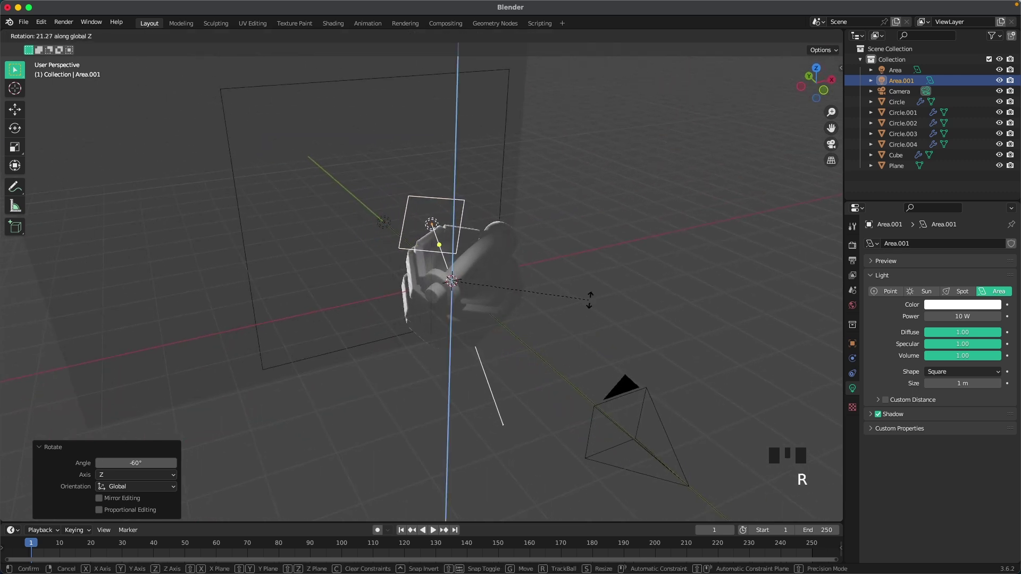
{"action": "left_click", "coordinate": [589, 303]}
{"action": "left_click", "coordinate": [969, 316]}
{"action": "type", "text": "200"}
From the camera view, move the second light about 0.337 m along its local Z and rotate it about 16.4° about local X.
{"action": "key", "text": "grave"}
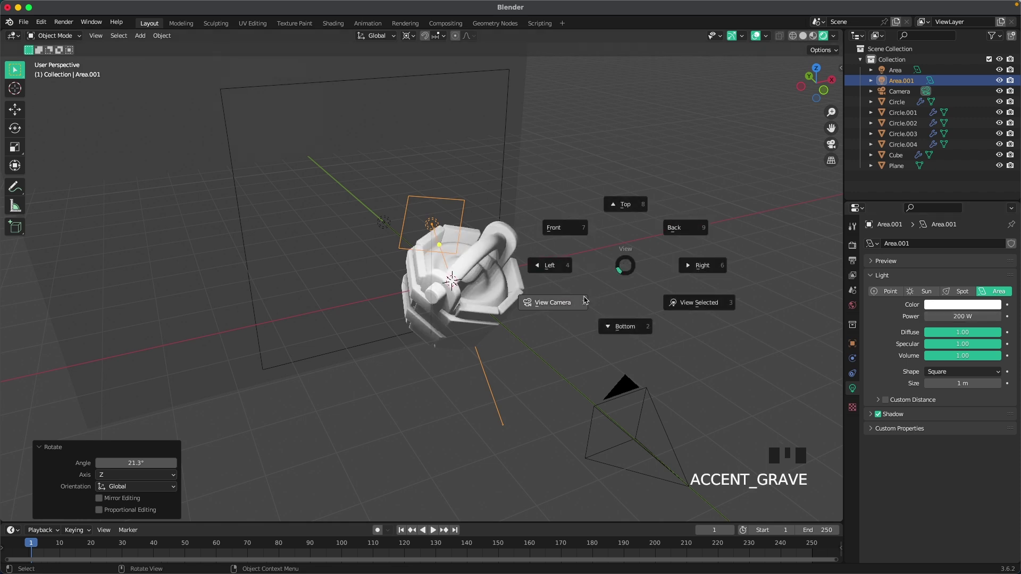
{"action": "left_click", "coordinate": [584, 301]}
{"action": "key", "text": "g"}
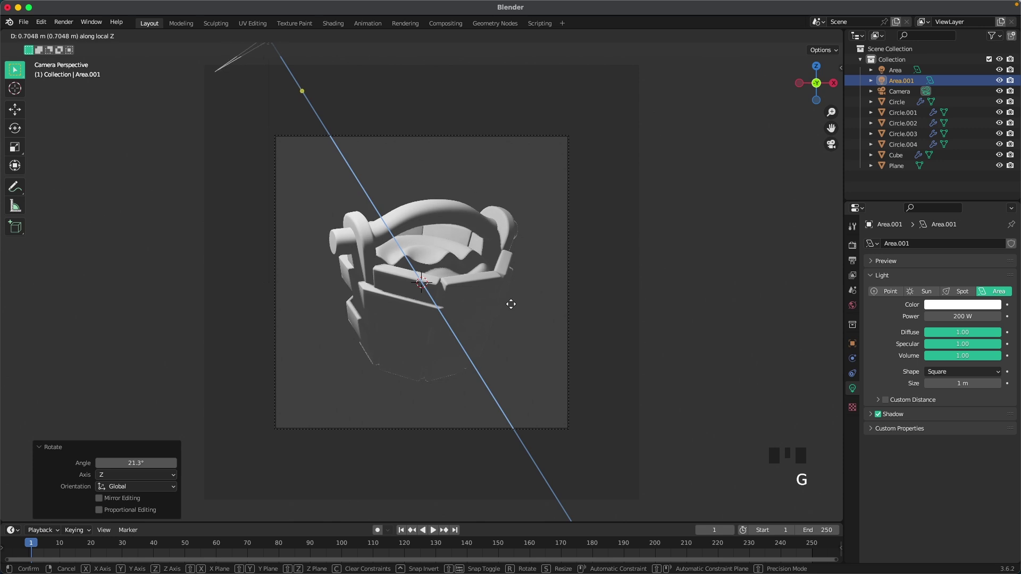
{"action": "left_click", "coordinate": [516, 317]}
{"action": "key", "text": "r"}
{"action": "key", "text": "x"}
{"action": "key", "text": "x"}
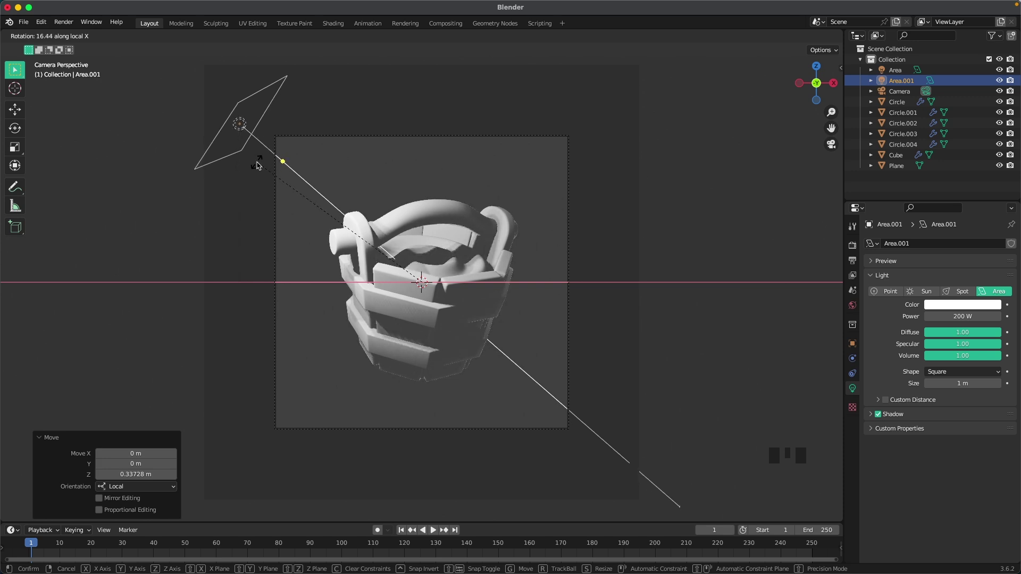
{"action": "left_click", "coordinate": [257, 161]}
Set the second area light's power to 150 W and deselect it.
{"action": "scroll", "coordinate": [347, 191], "scroll_direction": "down", "scroll_amount": 2}
{"action": "middle_click_drag", "start_coordinate": [346, 191], "coordinate": [386, 212]}
{"action": "scroll", "coordinate": [385, 211], "scroll_direction": "down", "scroll_amount": 2}
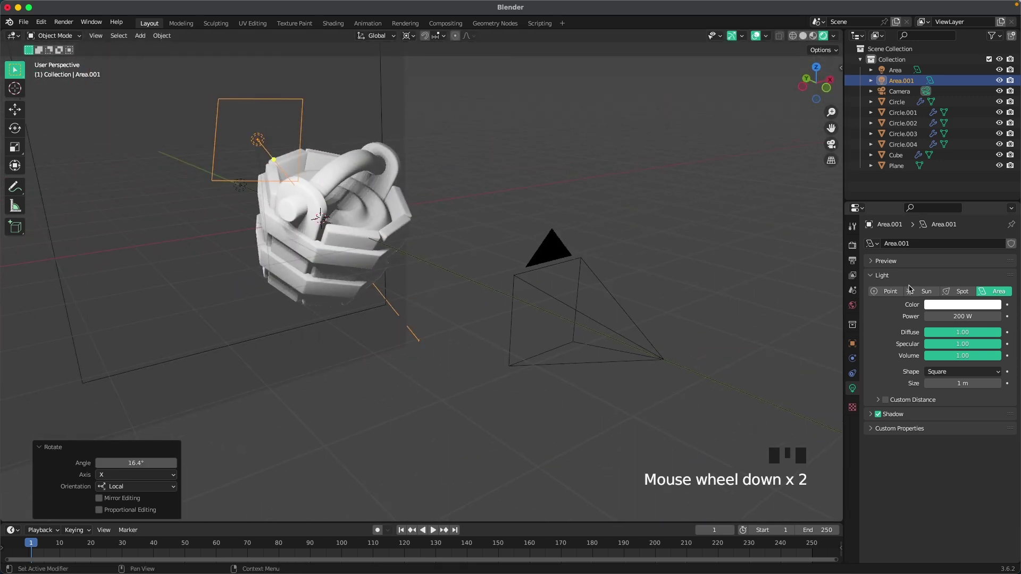
{"action": "left_click", "coordinate": [963, 316]}
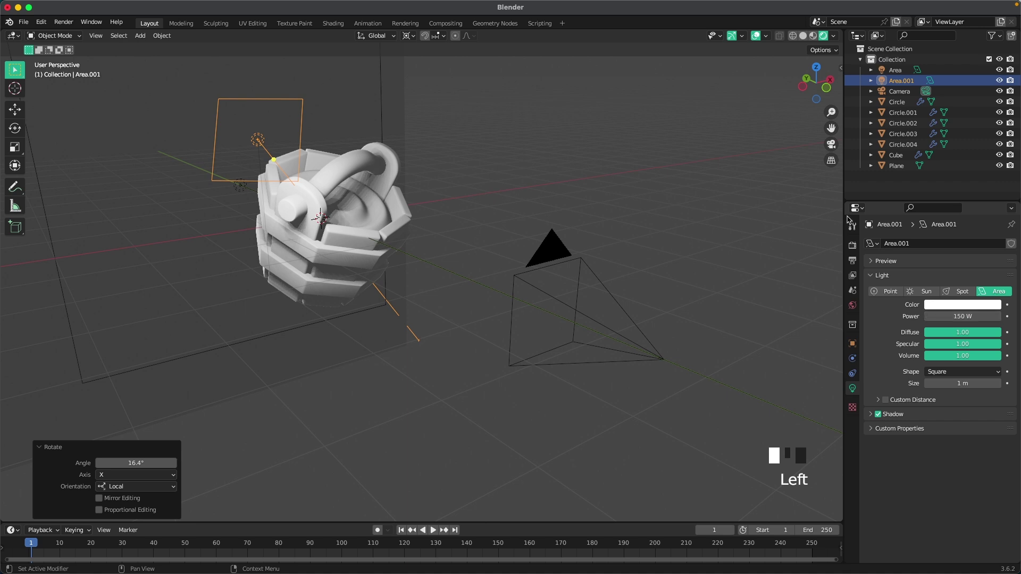
{"action": "left_click", "coordinate": [661, 176]}
From the camera view, duplicate the second area light and rotate the copy 120° about Z around the 3D cursor.
{"action": "key", "text": "grave"}
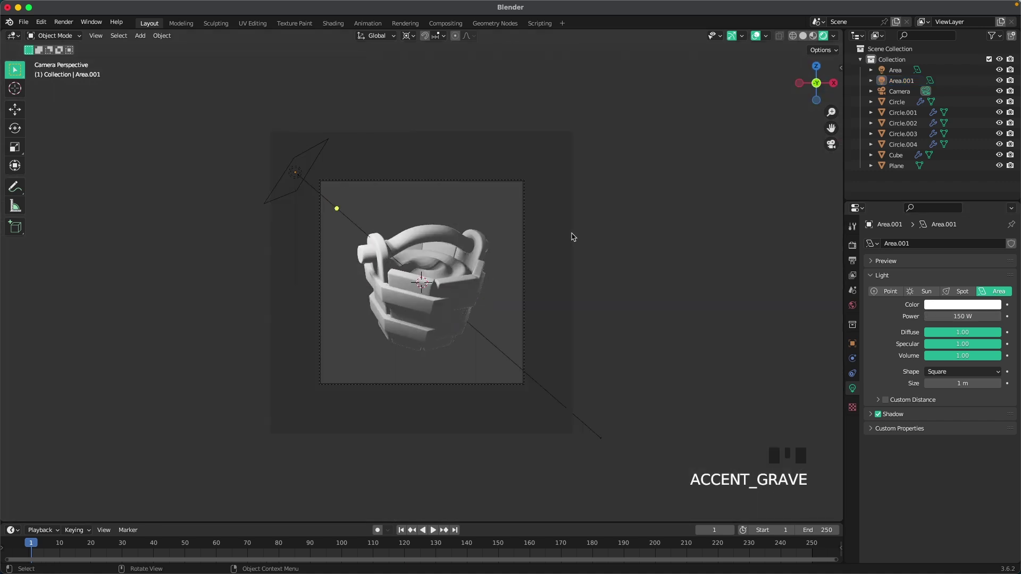
{"action": "scroll", "coordinate": [328, 160], "scroll_direction": "up", "scroll_amount": 2}
{"action": "left_click", "coordinate": [267, 155]}
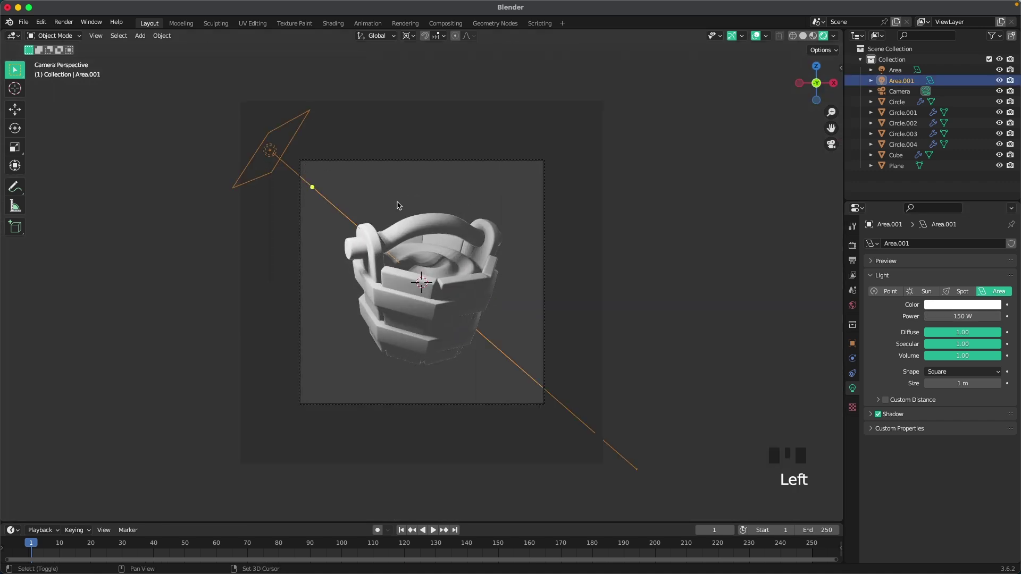
{"action": "key", "text": "shift+d"}
{"action": "key", "text": "r"}
{"action": "key", "text": "z"}
{"action": "key", "text": "1"}
{"action": "key", "text": "2"}
{"action": "key", "text": "0"}
{"action": "key", "text": "Return"}
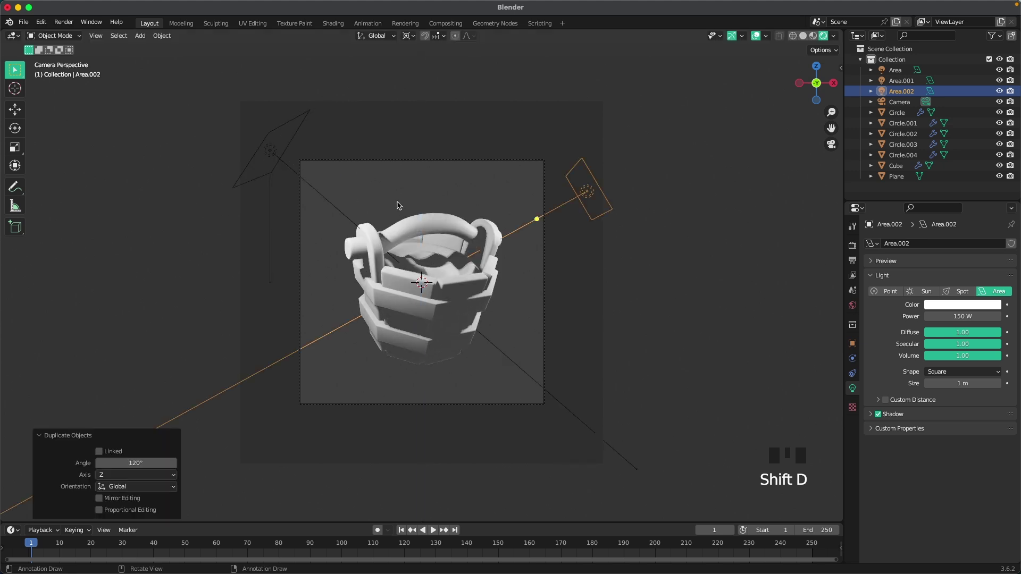
Rotate the third area light about 58.3° about its local X and about -18.5° about global Z.
{"action": "key", "text": "r"}
{"action": "key", "text": "x"}
{"action": "key", "text": "x"}
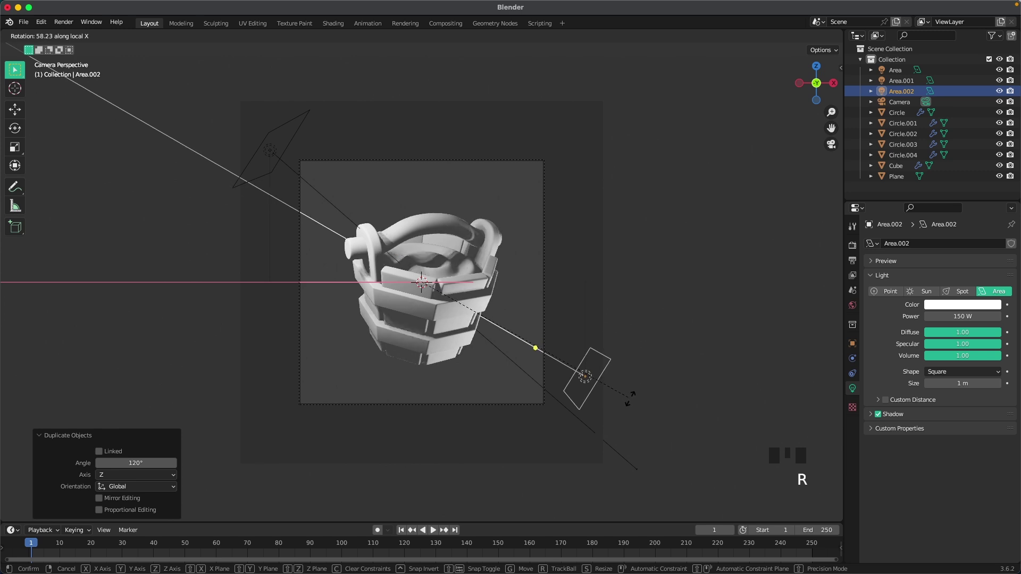
{"action": "left_click", "coordinate": [628, 398]}
{"action": "middle_click_drag", "start_coordinate": [629, 401], "coordinate": [599, 355]}
{"action": "scroll", "coordinate": [600, 355], "scroll_direction": "down", "scroll_amount": 4}
{"action": "key", "text": "r"}
{"action": "key", "text": "z"}
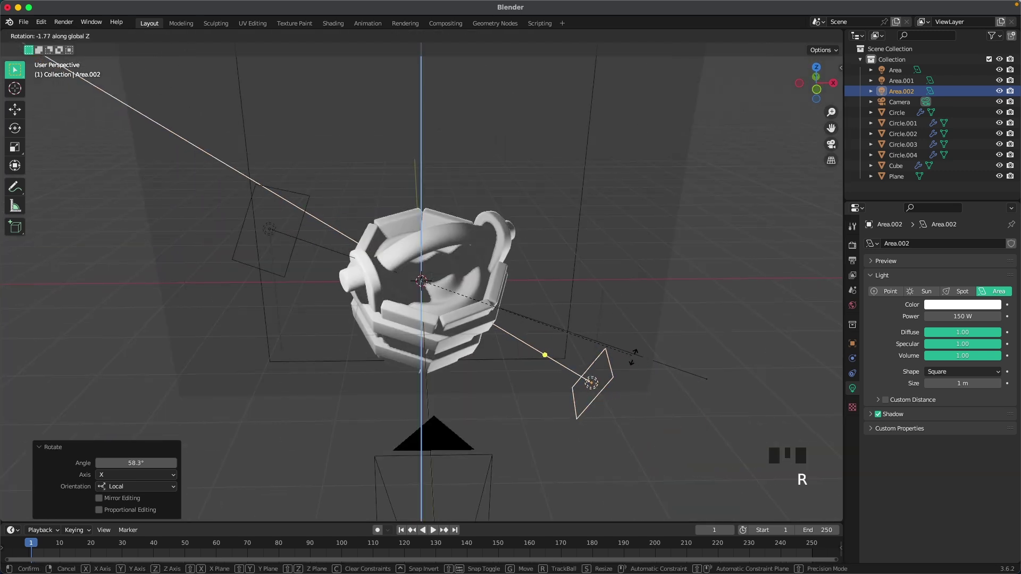
{"action": "left_click", "coordinate": [618, 425]}
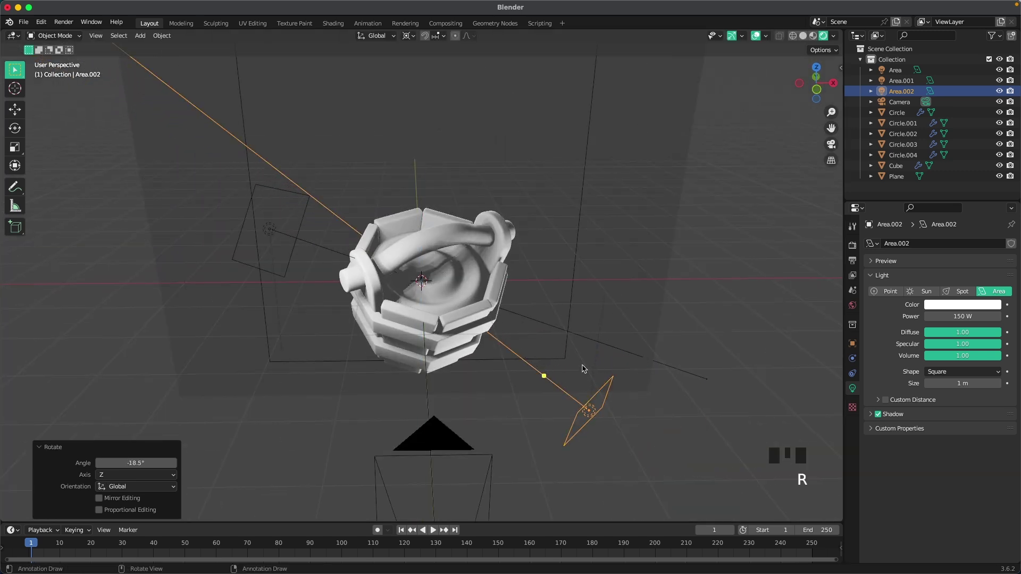
Move the third area light about 1.8 m along its local Z, away from the bucket.
{"action": "key", "text": "g"}
{"action": "key", "text": "z"}
{"action": "key", "text": "z"}
{"action": "left_click", "coordinate": [693, 431]}
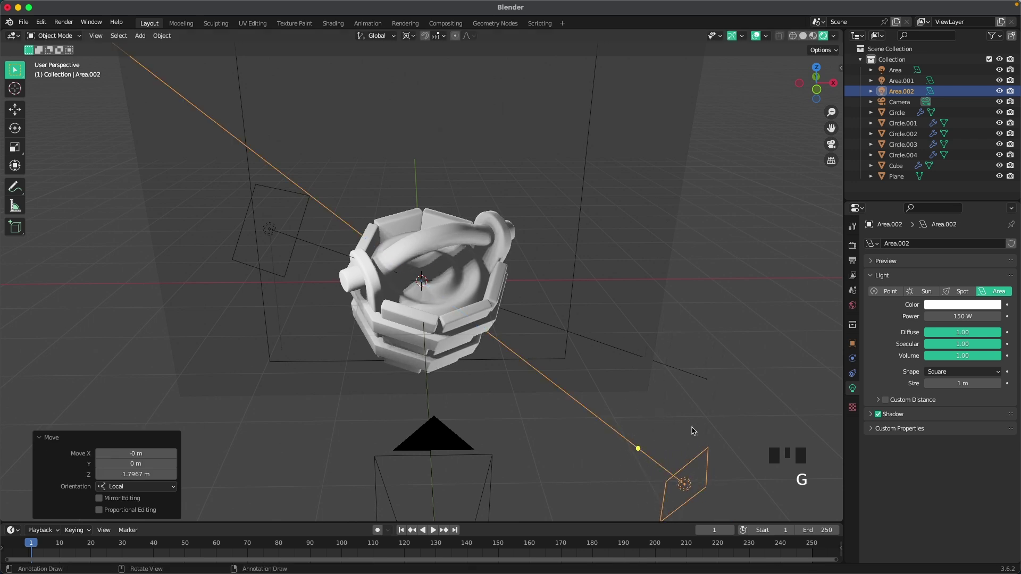
Set the third area light's size to 3 m and its shape to Disk.
{"action": "left_click", "coordinate": [966, 384]}
{"action": "type", "text": "3"}
{"action": "key", "text": "Tab"}
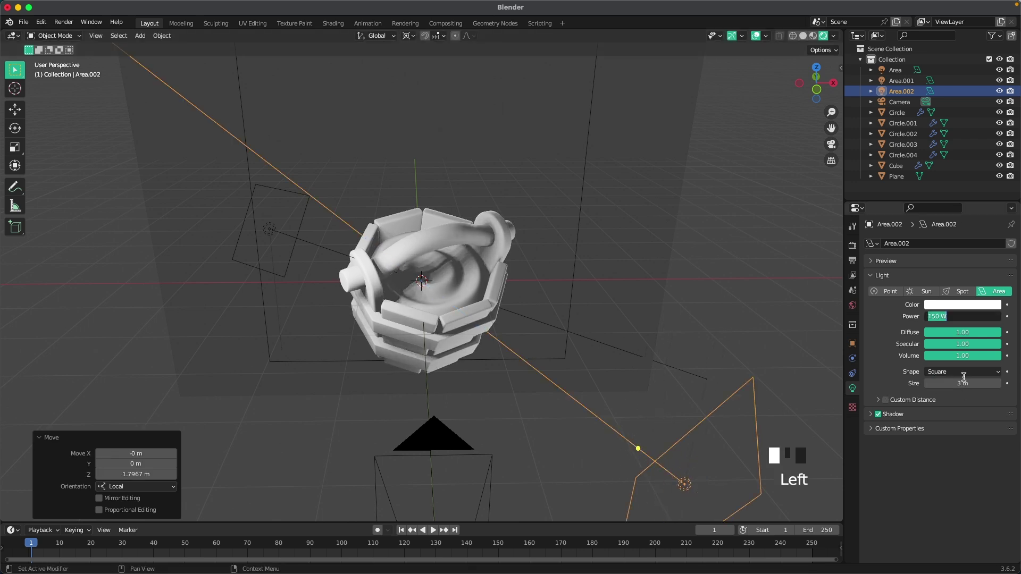
{"action": "left_click", "coordinate": [962, 371]}
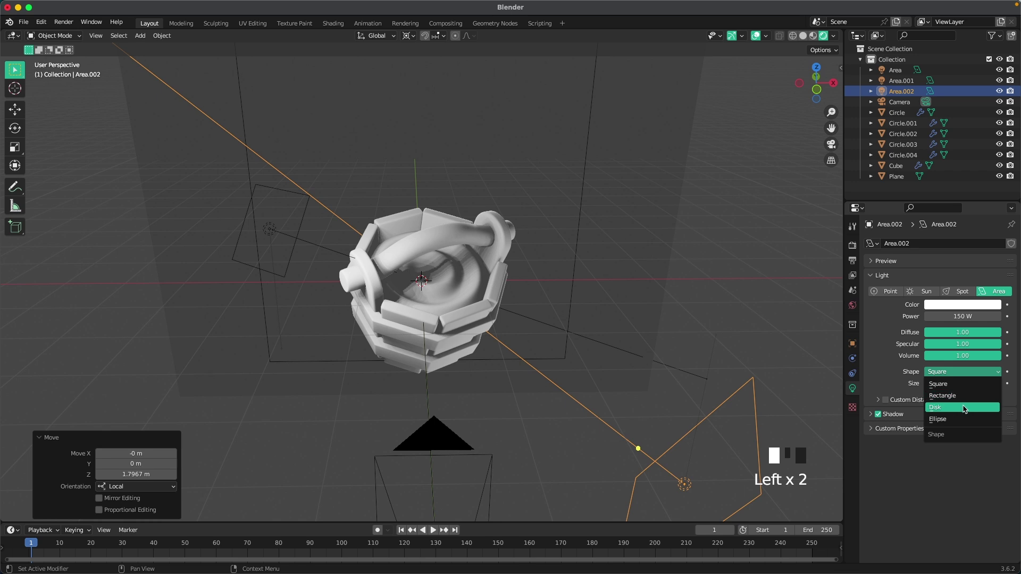
{"action": "left_click", "coordinate": [965, 407]}
{"action": "scroll", "coordinate": [713, 335], "scroll_direction": "down", "scroll_amount": 2}
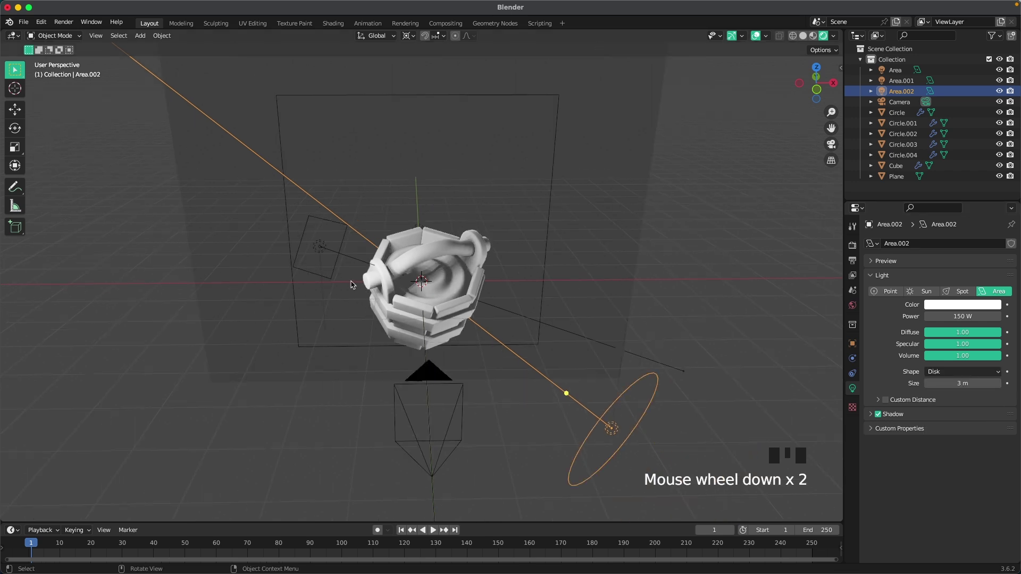
Give the second area light a Disk shape with a 3 m size, then deselect it in the camera view.
{"action": "left_click", "coordinate": [319, 248]}
{"action": "left_click", "coordinate": [959, 371]}
{"action": "left_click", "coordinate": [948, 408]}
{"action": "left_click_drag", "start_coordinate": [952, 383], "coordinate": [982, 383]}
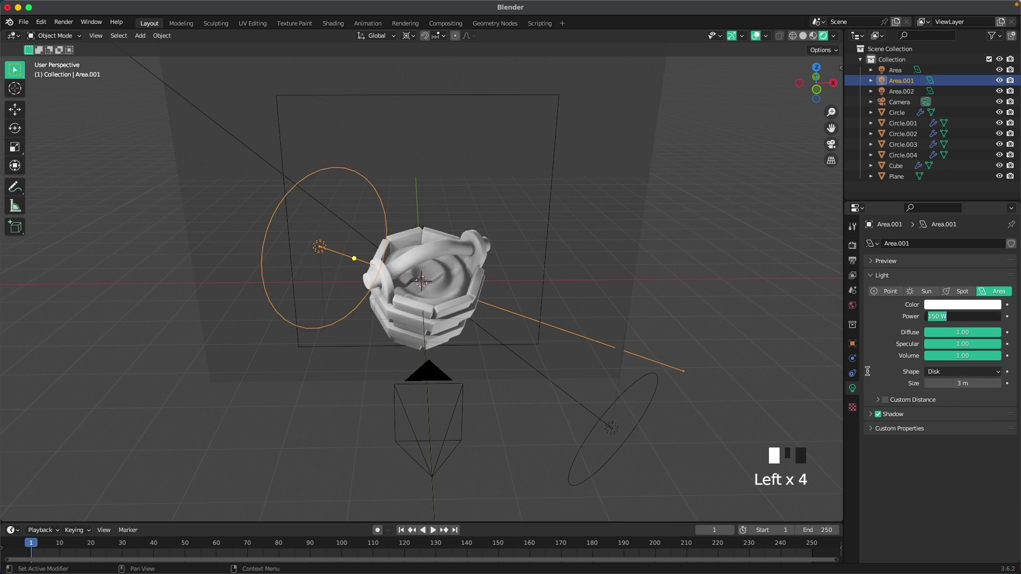
{"action": "key", "text": "grave"}
{"action": "scroll", "coordinate": [675, 298], "scroll_direction": "down", "scroll_amount": 2}
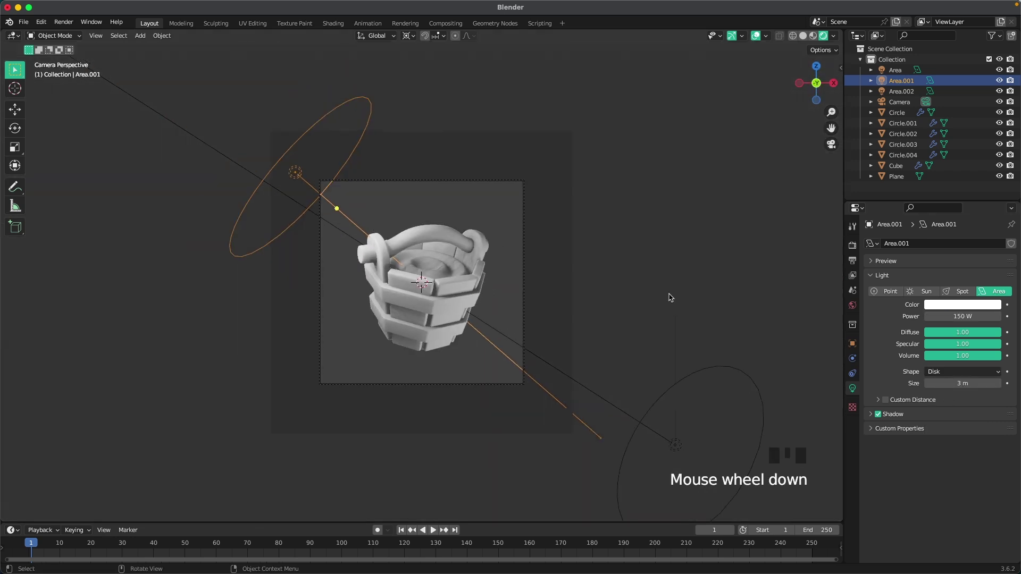
{"action": "scroll", "coordinate": [447, 267], "scroll_direction": "up", "scroll_amount": 2}
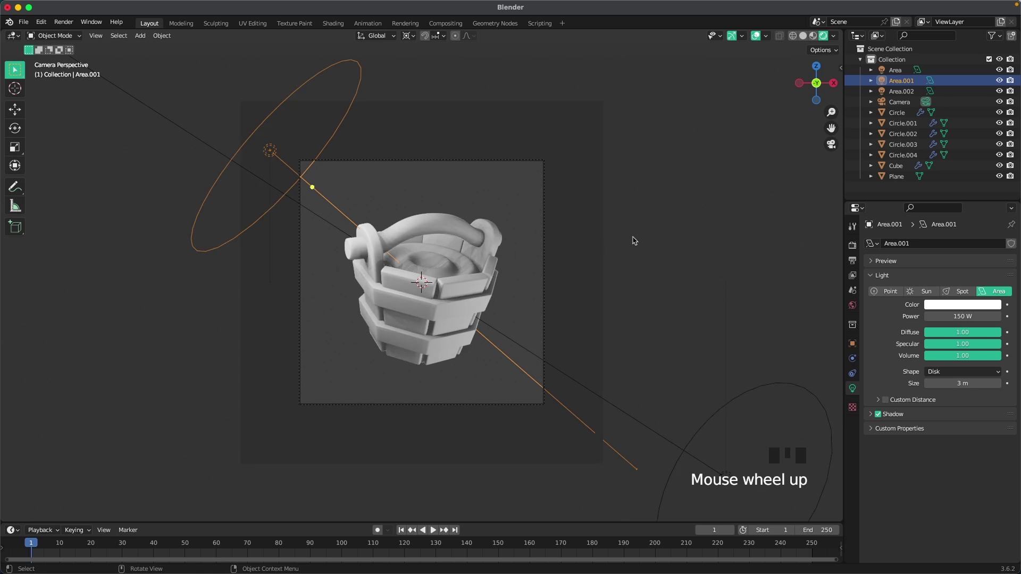
{"action": "left_click", "coordinate": [621, 237]}
Add a fourth area light at the 3D cursor and rotate it 90° about X to face the backdrop.
{"action": "middle_click_drag", "start_coordinate": [415, 266], "coordinate": [435, 271]}
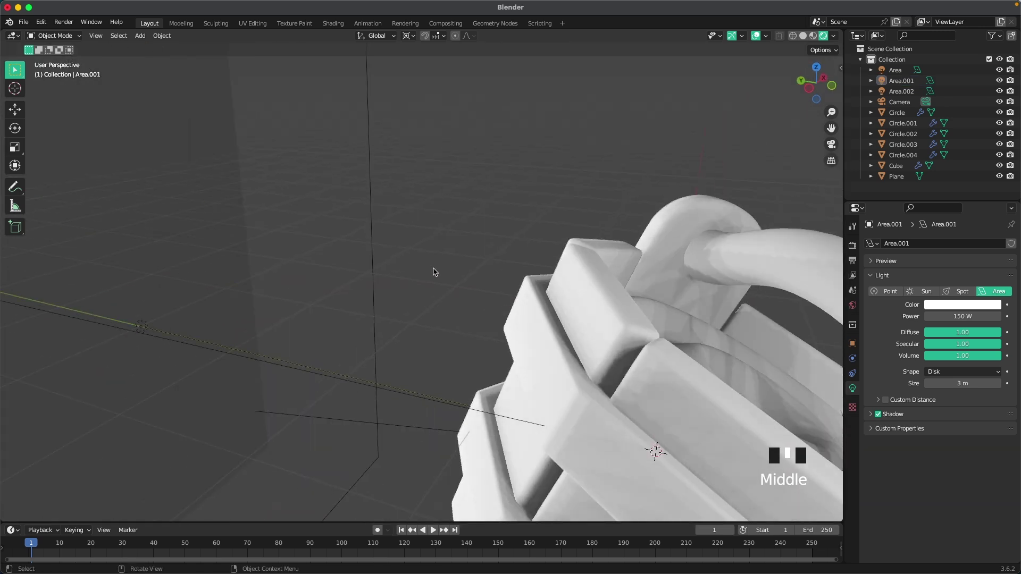
{"action": "scroll", "coordinate": [435, 271], "scroll_direction": "down", "scroll_amount": 7}
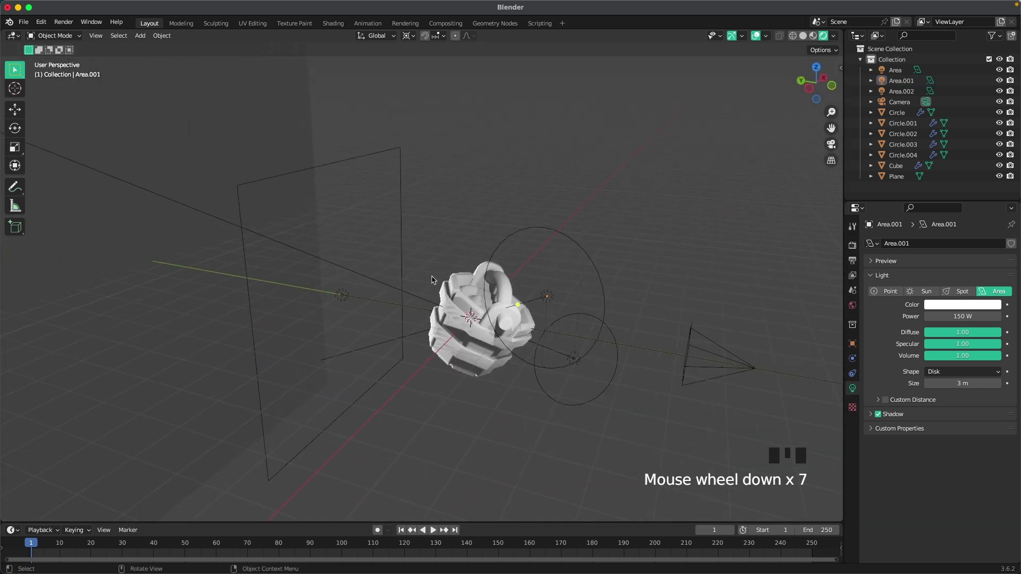
{"action": "middle_click_drag", "start_coordinate": [360, 280], "coordinate": [519, 275], "text": "shift"}
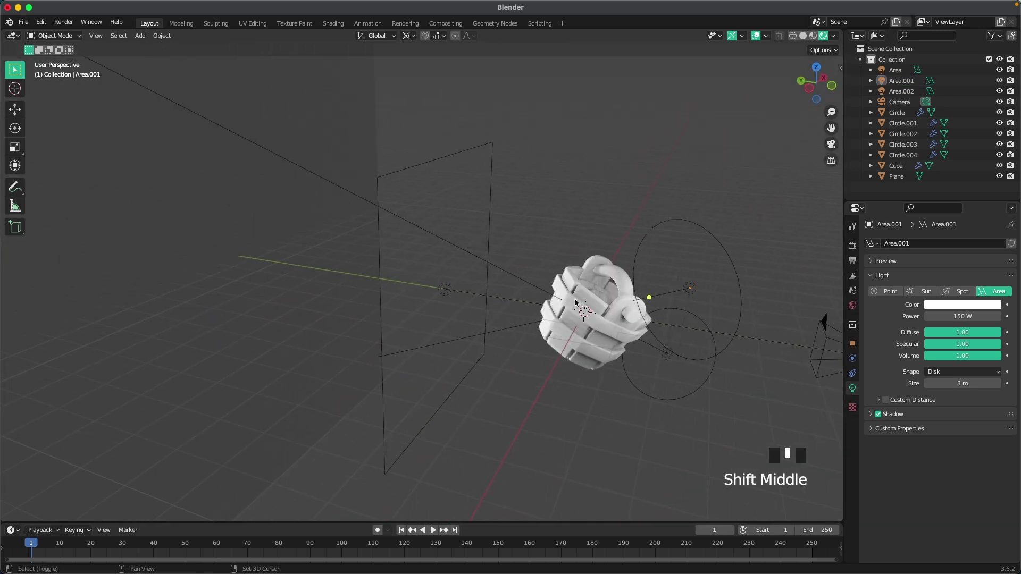
{"action": "key", "text": "shift+a"}
{"action": "mouse_move", "coordinate": [579, 300]}
{"action": "left_click", "coordinate": [636, 334]}
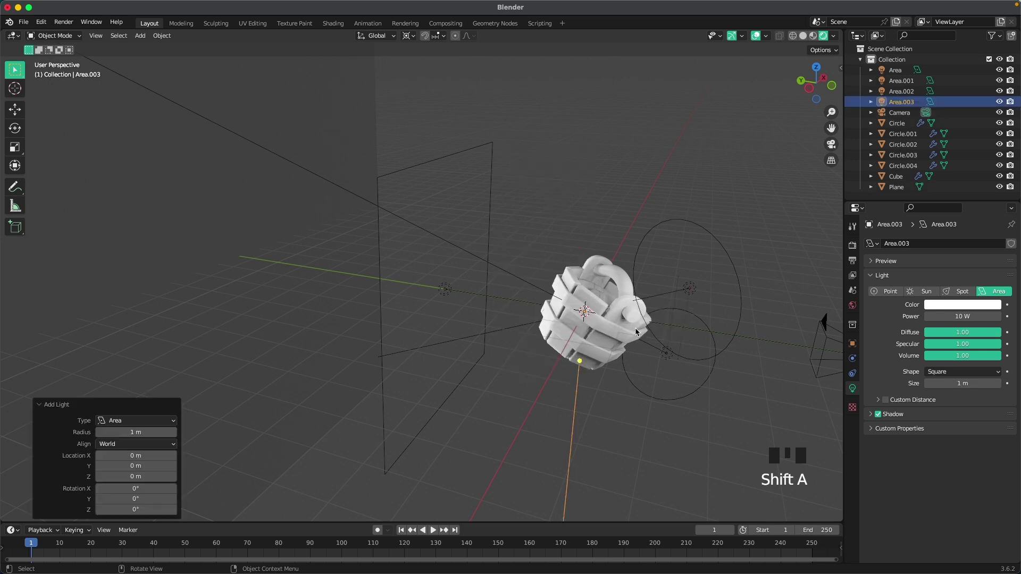
{"action": "key", "text": "r"}
{"action": "key", "text": "x"}
{"action": "key", "text": "9"}
{"action": "key", "text": "0"}
{"action": "key", "text": "Return"}
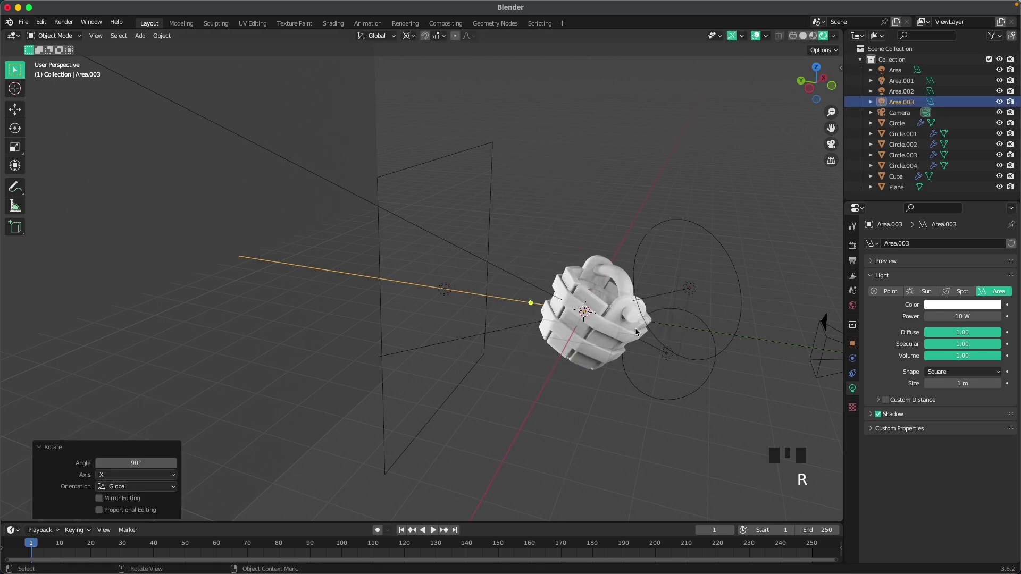
Move the fourth area light about 7.55 m along Y, towards the backdrop plane.
{"action": "key", "text": "g"}
{"action": "key", "text": "y"}
{"action": "left_click", "coordinate": [372, 304]}
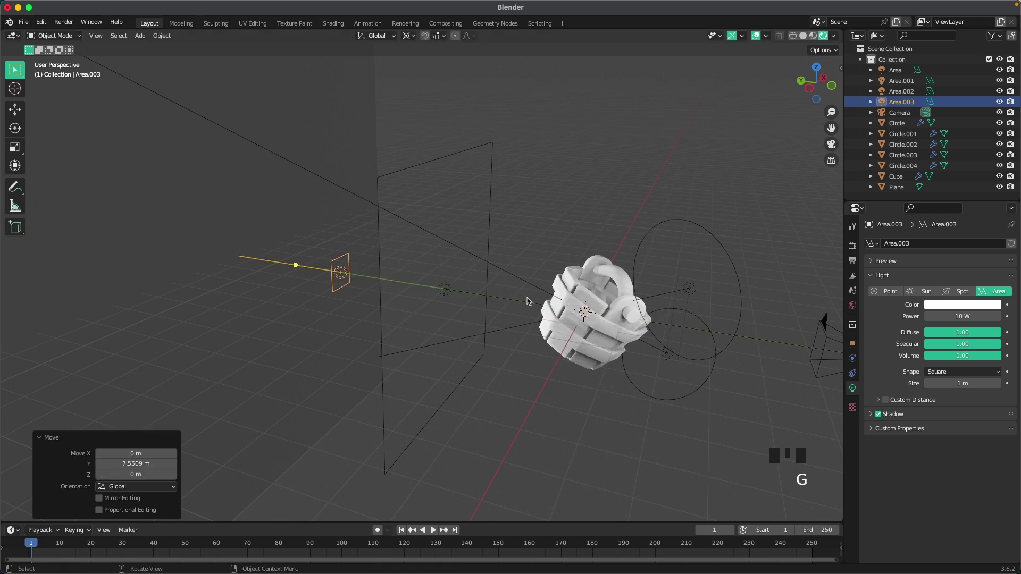
Set the fourth area light to a Disk shape, 3 m in size, with 500 W power.
{"action": "left_click", "coordinate": [939, 371]}
{"action": "left_click", "coordinate": [943, 407]}
{"action": "left_click", "coordinate": [945, 384]}
{"action": "type", "text": "3"}
{"action": "key", "text": "Tab"}
{"action": "type", "text": "500"}
{"action": "key", "text": "Return"}
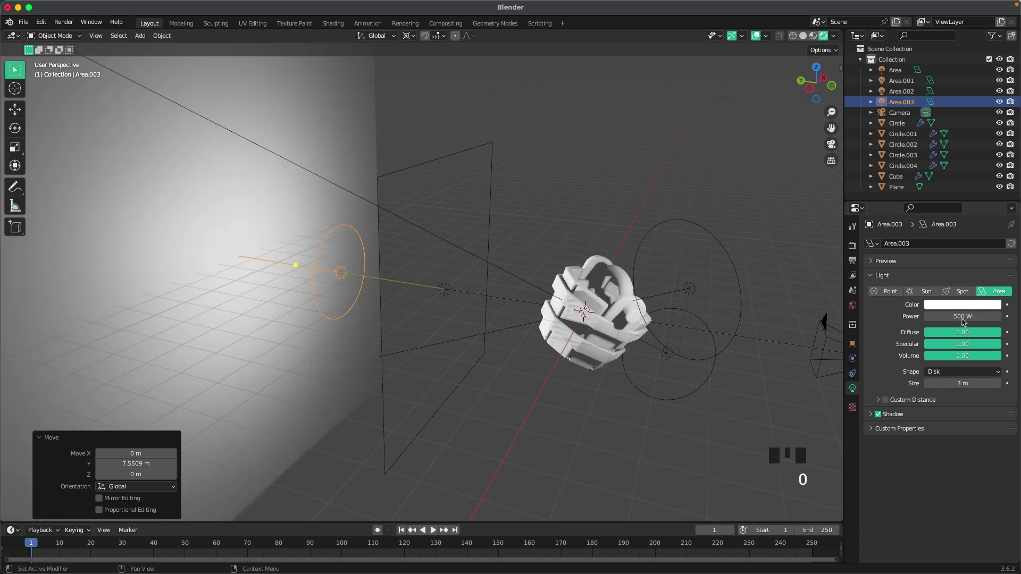
From the camera view, set the backdrop light's power to 750 W and deselect it.
{"action": "key", "text": "grave"}
{"action": "left_click", "coordinate": [671, 326]}
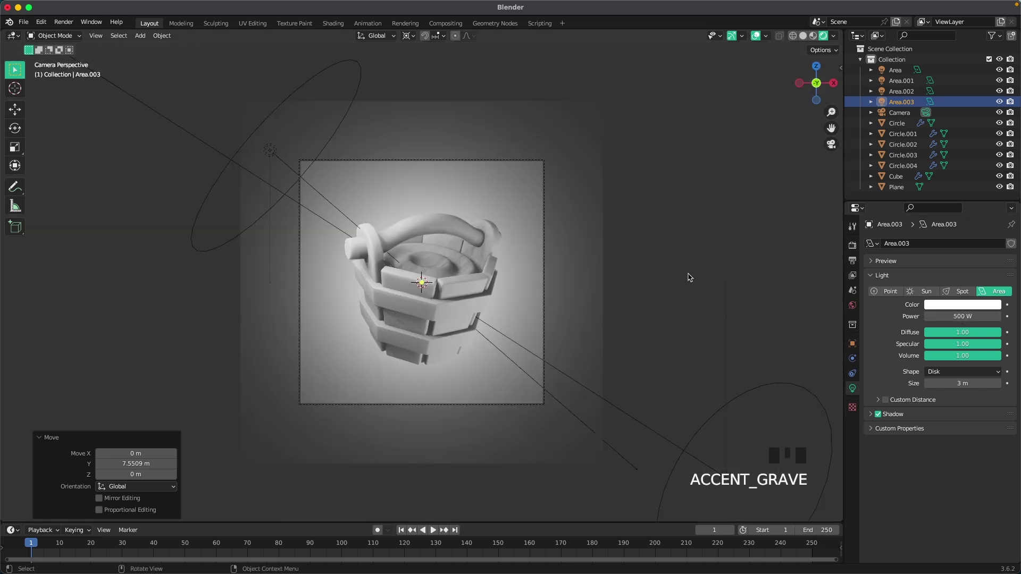
{"action": "left_click", "coordinate": [972, 316]}
{"action": "type", "text": "750"}
{"action": "key", "text": "Return"}
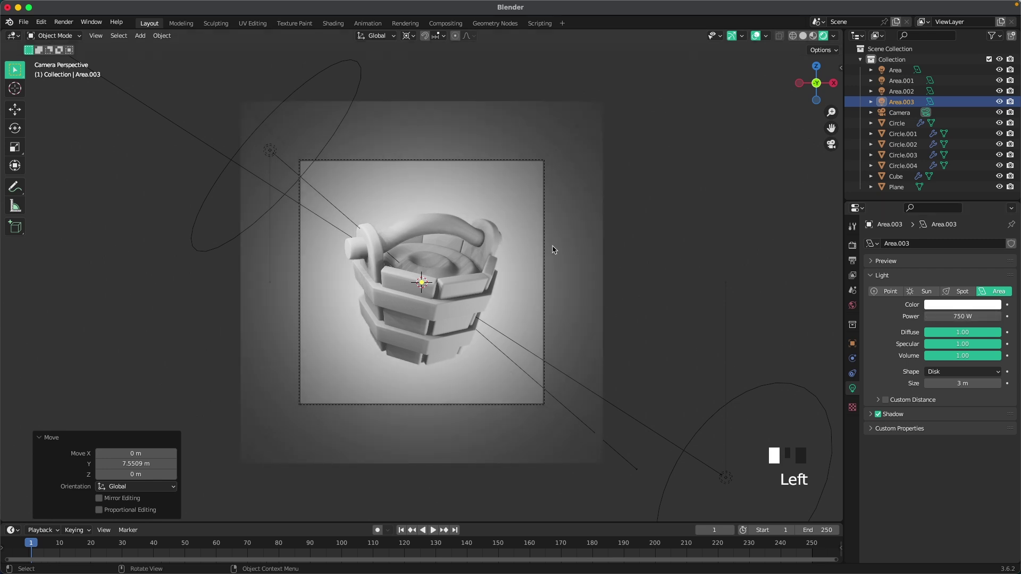
{"action": "left_click", "coordinate": [611, 289]}
{"action": "scroll", "coordinate": [638, 319], "scroll_direction": "up", "scroll_amount": 2}
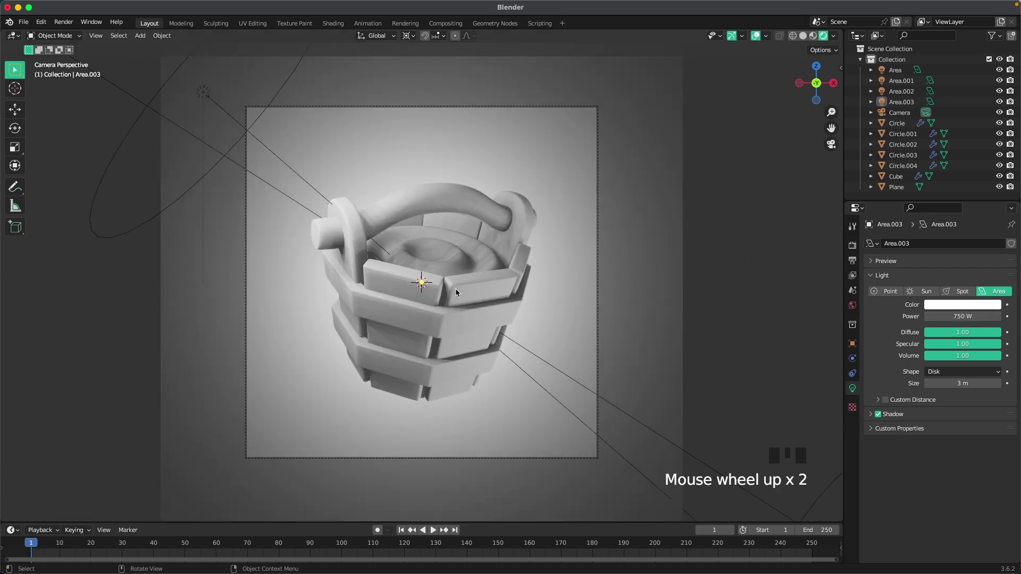
{"action": "scroll", "coordinate": [546, 279], "scroll_direction": "up", "scroll_amount": 1}
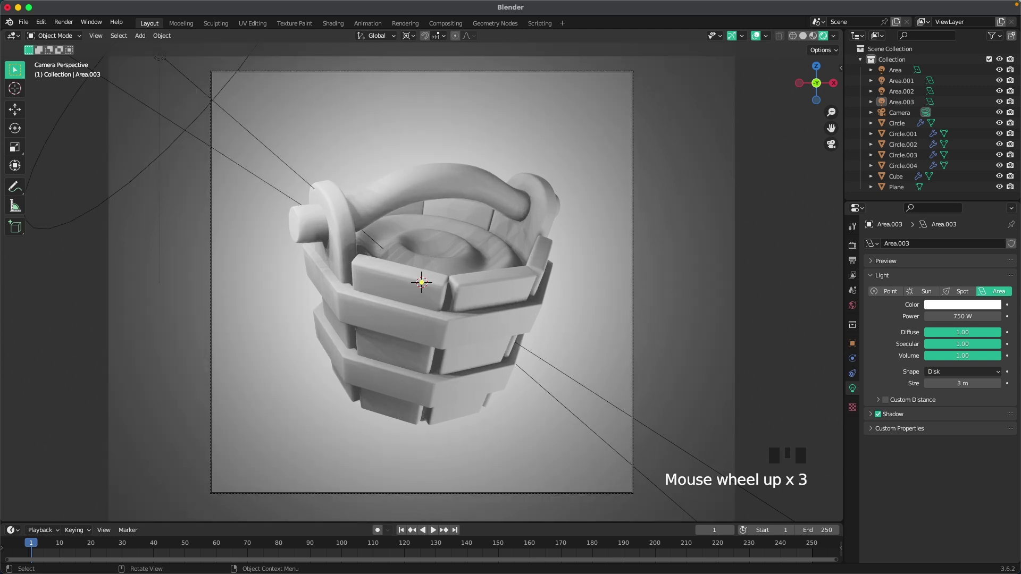
Create a new material on the backdrop plane and name it Background.
{"action": "left_click", "coordinate": [681, 202]}
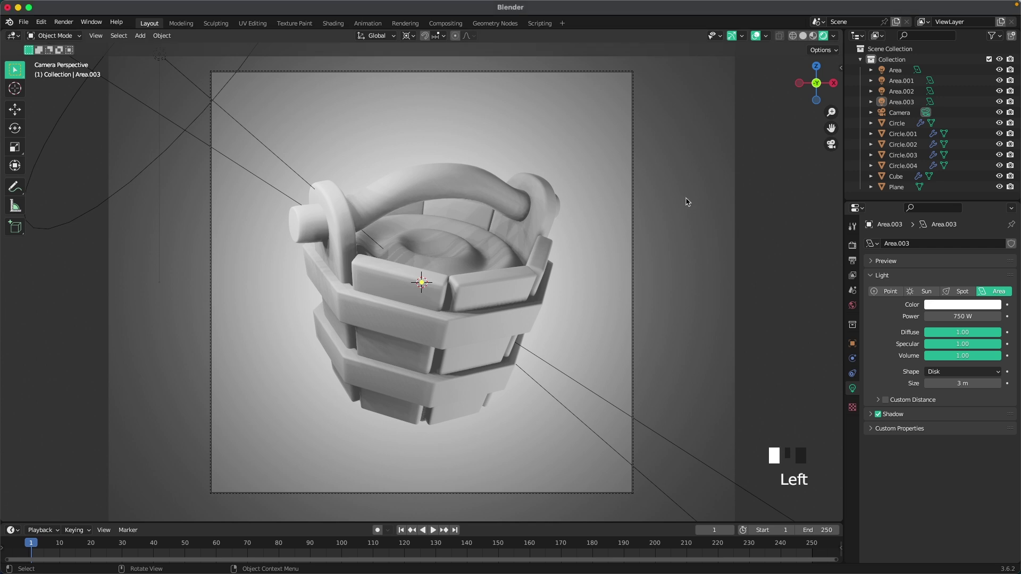
{"action": "left_click", "coordinate": [853, 435]}
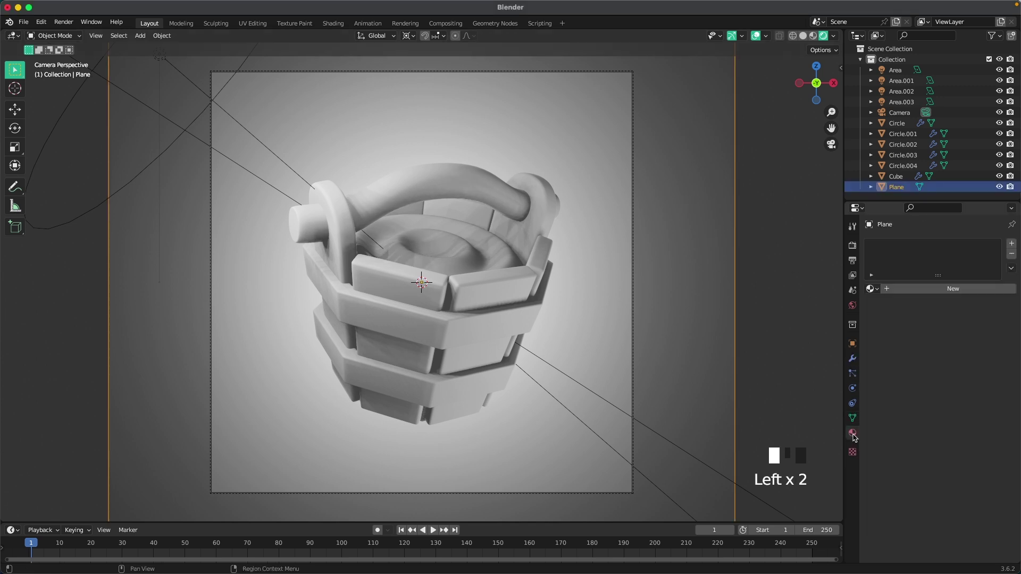
{"action": "left_click", "coordinate": [916, 289]}
{"action": "left_click", "coordinate": [917, 289]}
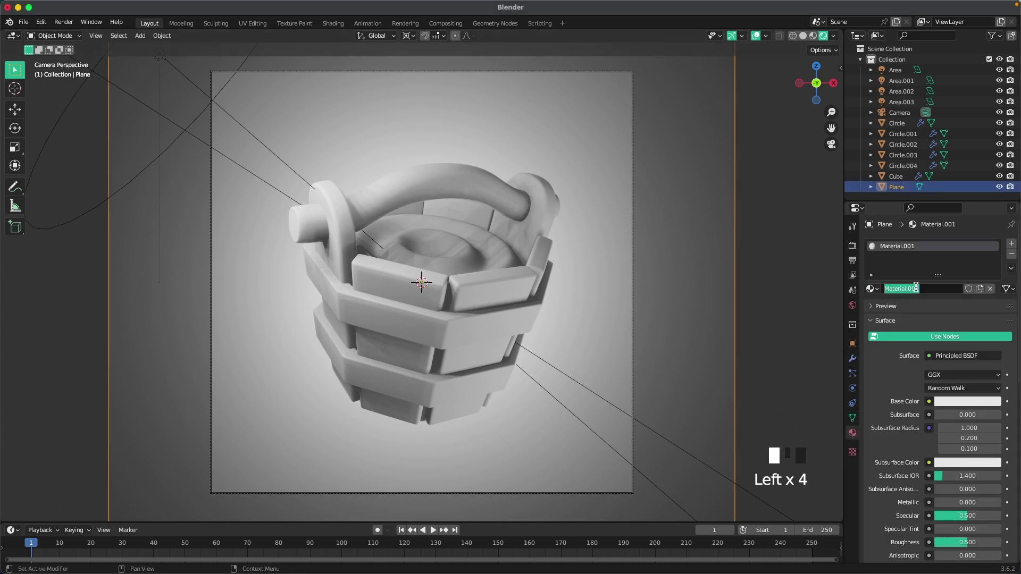
{"action": "type", "text": "BACKGROUND"}
{"action": "left_click", "coordinate": [915, 287]}
{"action": "type", "text": "Backgruond"}
{"action": "key", "text": "Return"}
{"action": "left_click", "coordinate": [914, 288]}
{"action": "type", "text": "Back"}
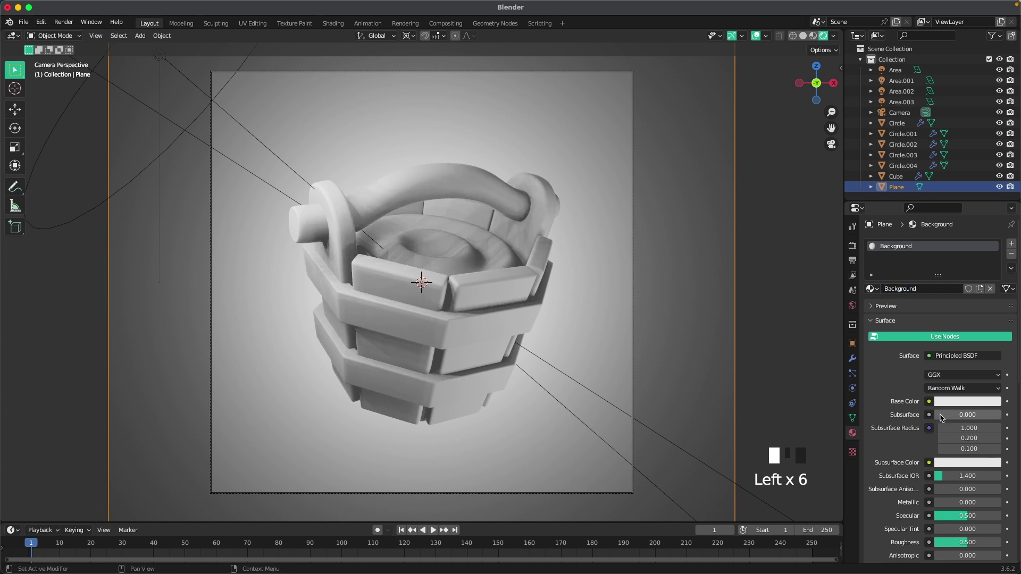
Set the Background material's base color to hex ABE1E7.
{"action": "left_click", "coordinate": [964, 404]}
{"action": "left_click", "coordinate": [934, 355]}
{"action": "type", "text": "ABE1E7"}
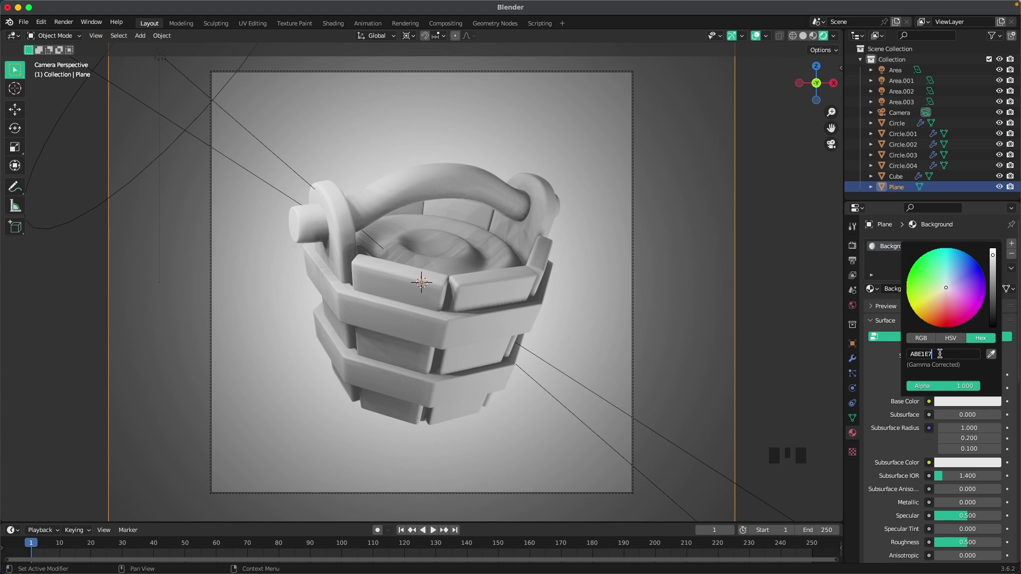
{"action": "key", "text": "Return"}
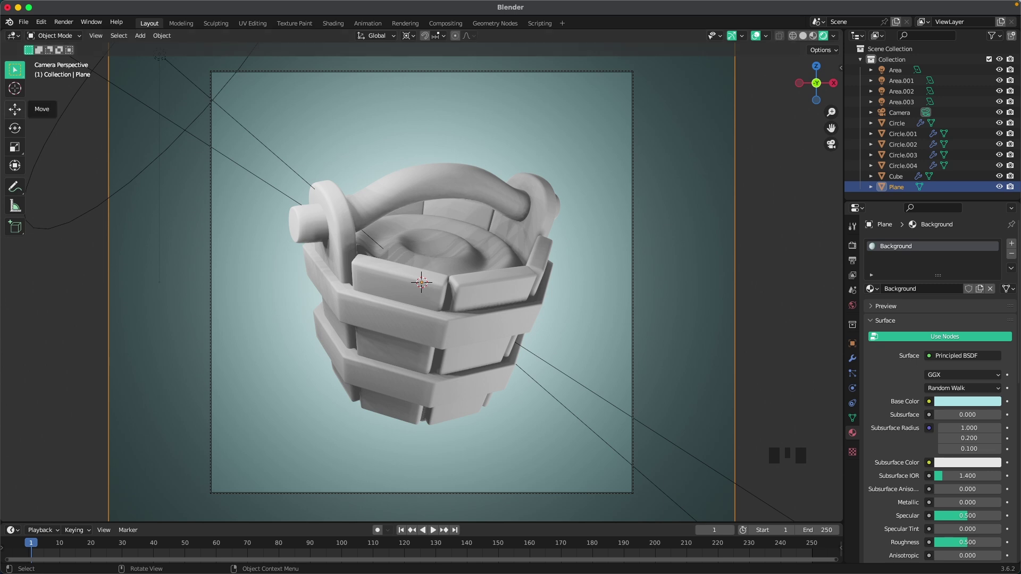
Create a new material on the bucket's upper band and name it Metall.
{"action": "left_click", "coordinate": [475, 331]}
{"action": "left_click", "coordinate": [936, 289]}
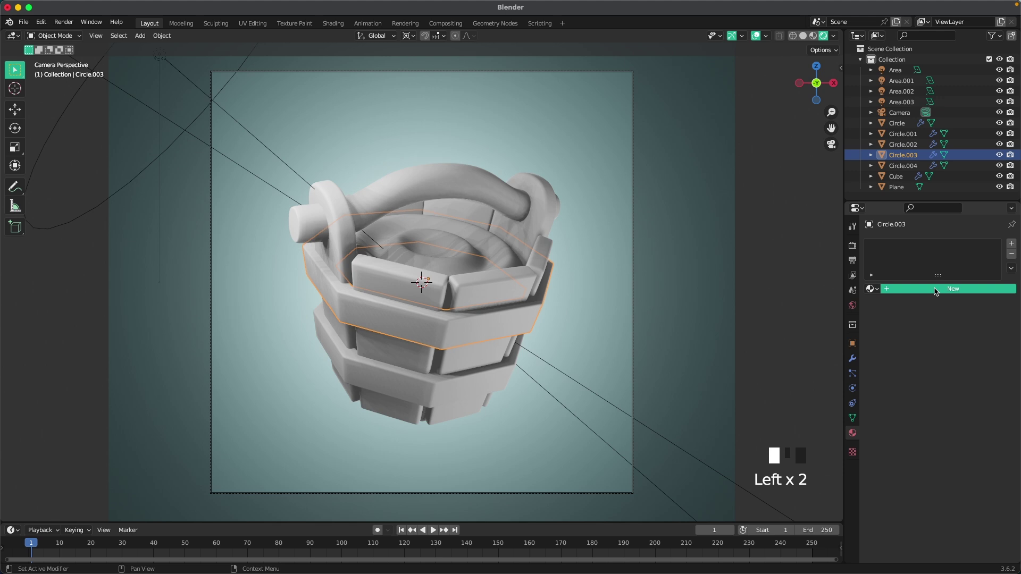
{"action": "left_click", "coordinate": [935, 288]}
{"action": "type", "text": "Metall"}
{"action": "key", "text": "Return"}
Set the Metall material's base color to hex CDF5FF and its Metallic value to 1.
{"action": "left_click", "coordinate": [949, 403]}
{"action": "left_click", "coordinate": [932, 355]}
{"action": "type", "text": "CDF5FF"}
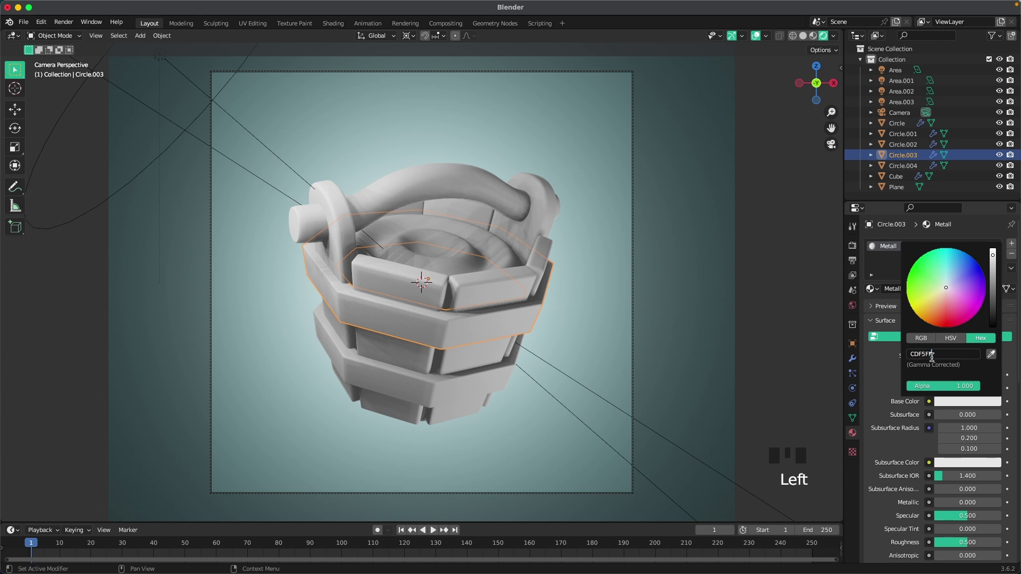
{"action": "key", "text": "Return"}
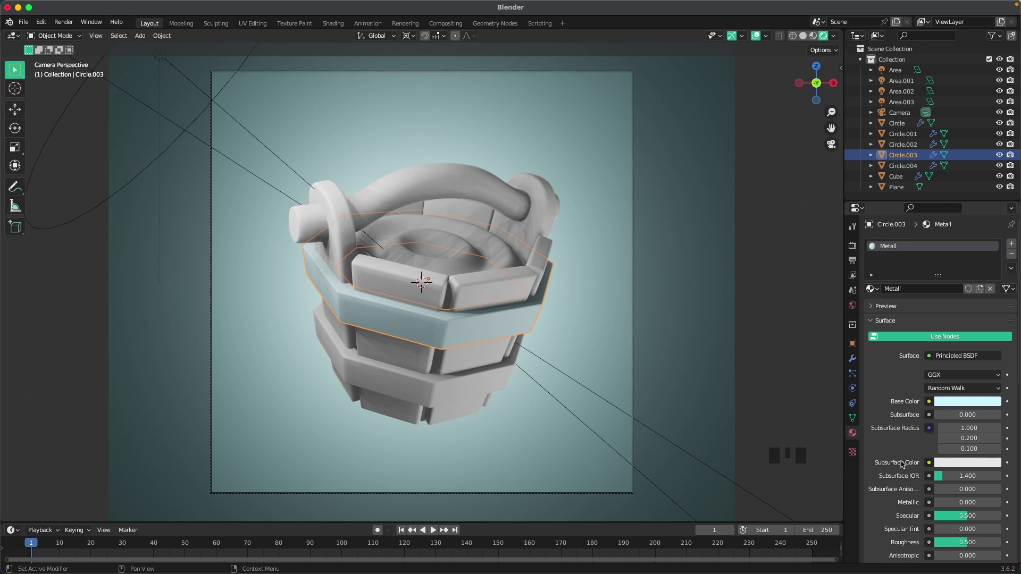
{"action": "scroll", "coordinate": [902, 465], "scroll_direction": "down", "scroll_amount": 3}
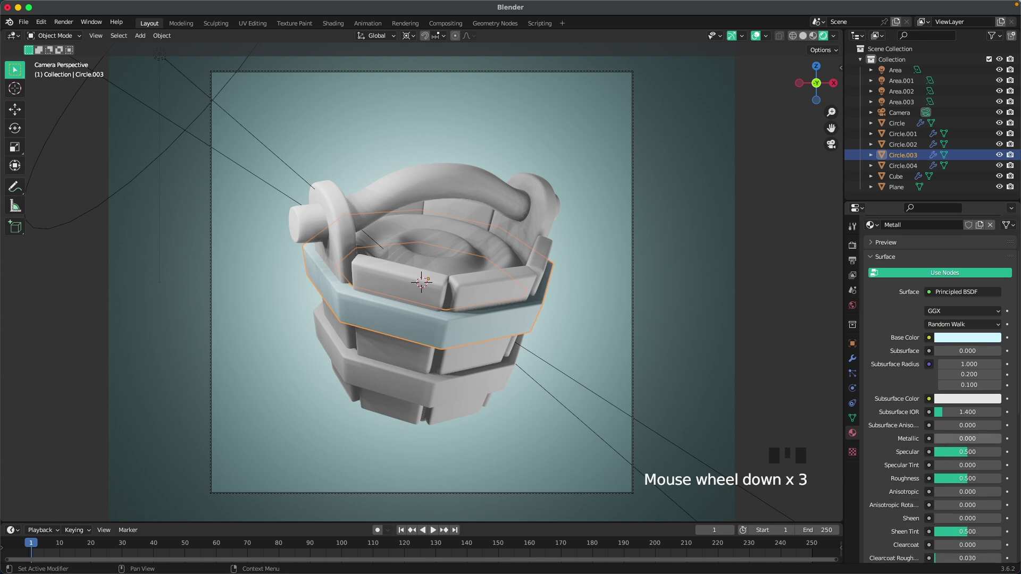
{"action": "left_click_drag", "start_coordinate": [940, 438], "coordinate": [1002, 439]}
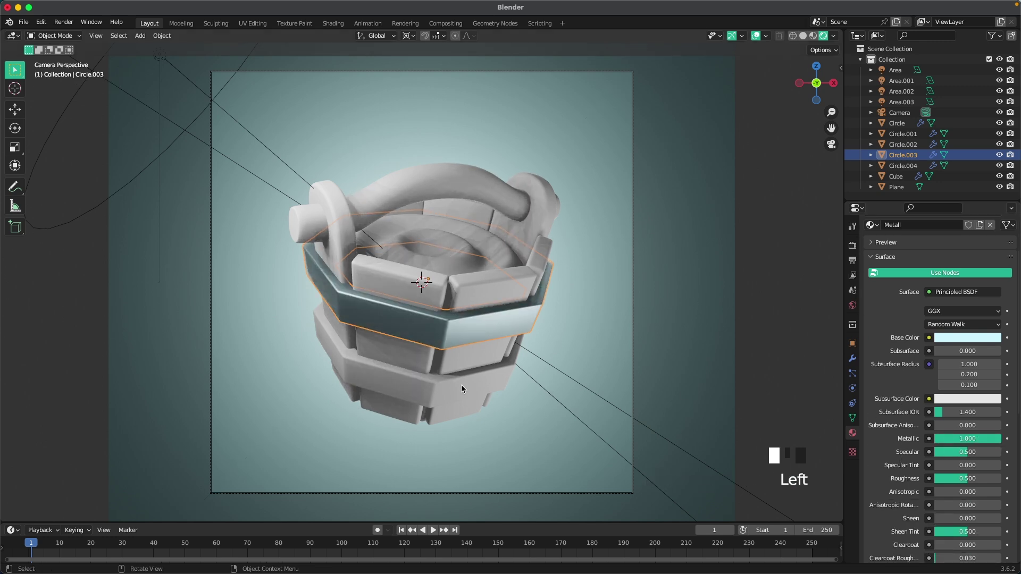
Link the Metall material from the bucket's upper band to the lower band and clear the selection.
{"action": "left_click", "coordinate": [462, 384]}
{"action": "left_click", "coordinate": [444, 334], "text": "shift"}
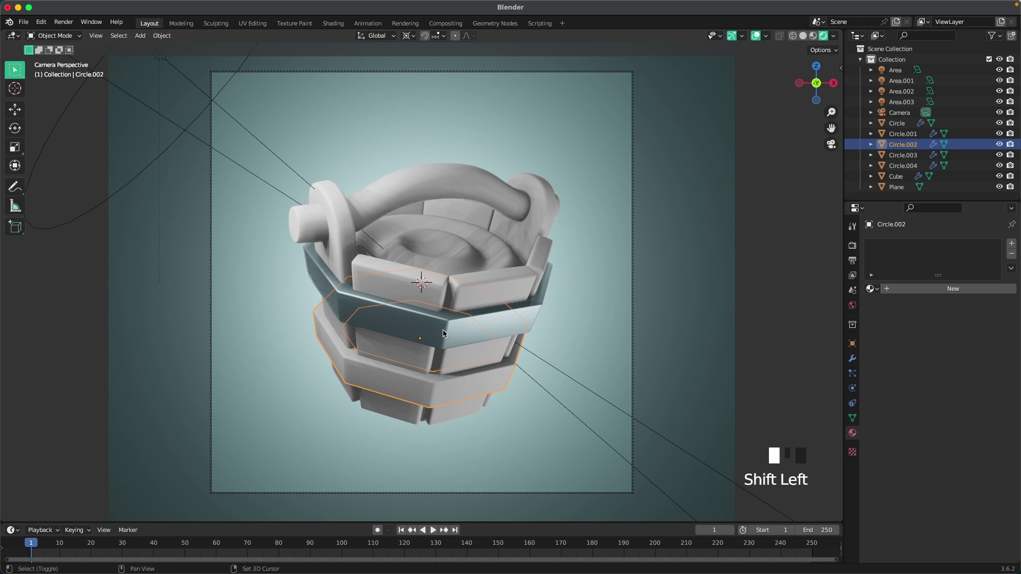
{"action": "key", "text": "ctrl+l"}
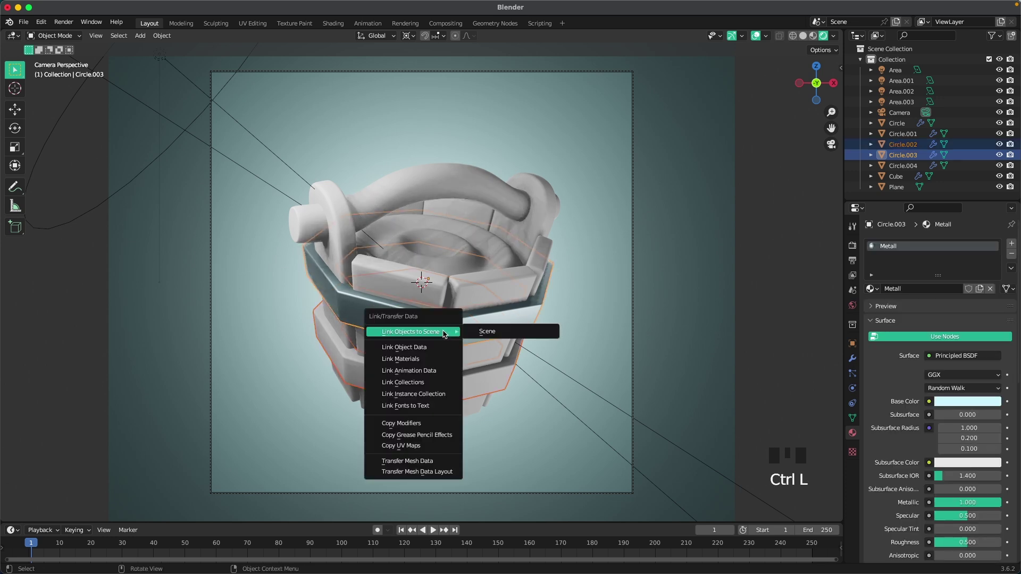
{"action": "key", "text": "m"}
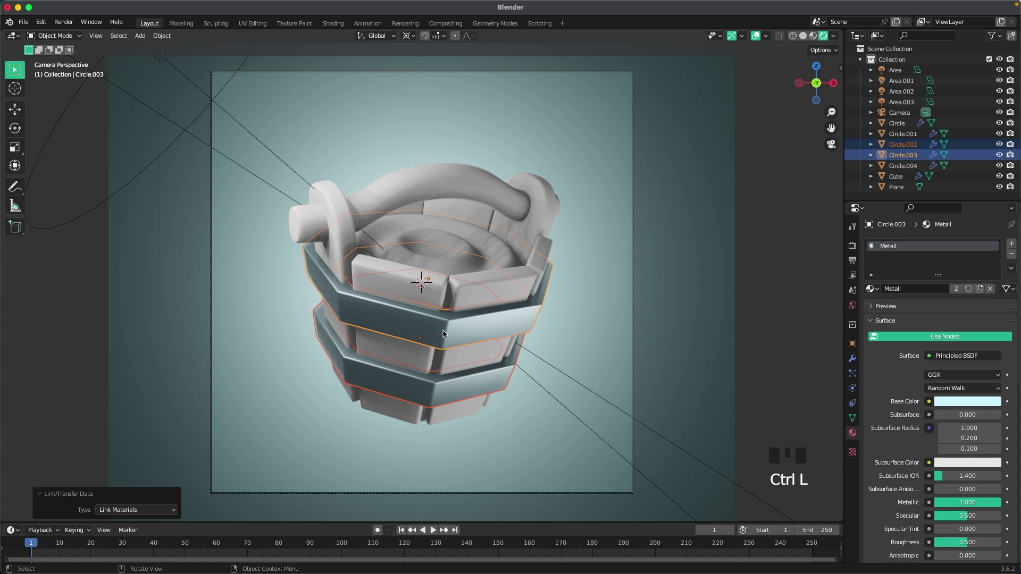
{"action": "left_click", "coordinate": [685, 325]}
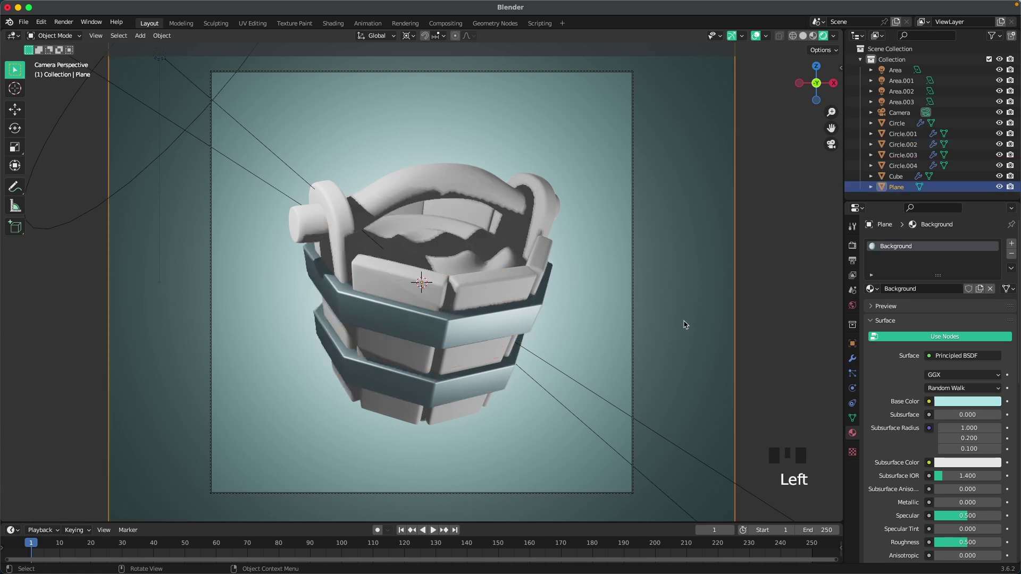
{"action": "left_click", "coordinate": [791, 323]}
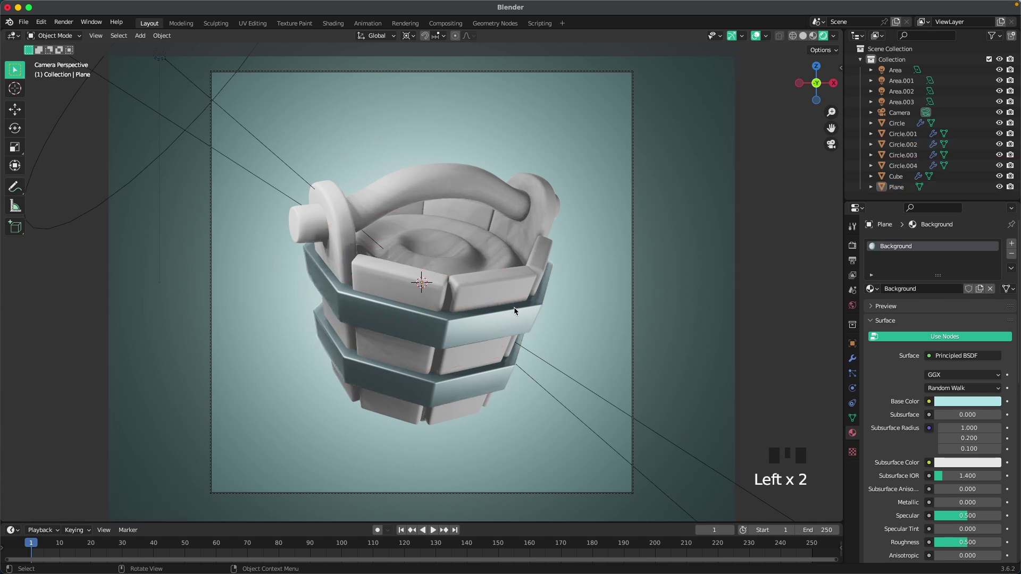
Switch to the Shading workspace and show the scene through the camera with rendered shading.
{"action": "left_click", "coordinate": [333, 24]}
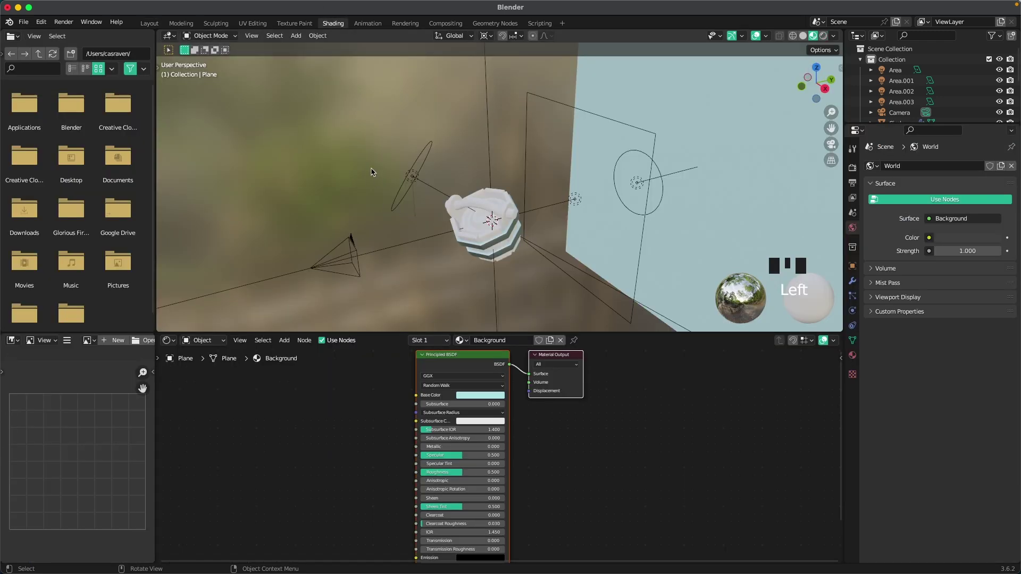
{"action": "key", "text": "grave"}
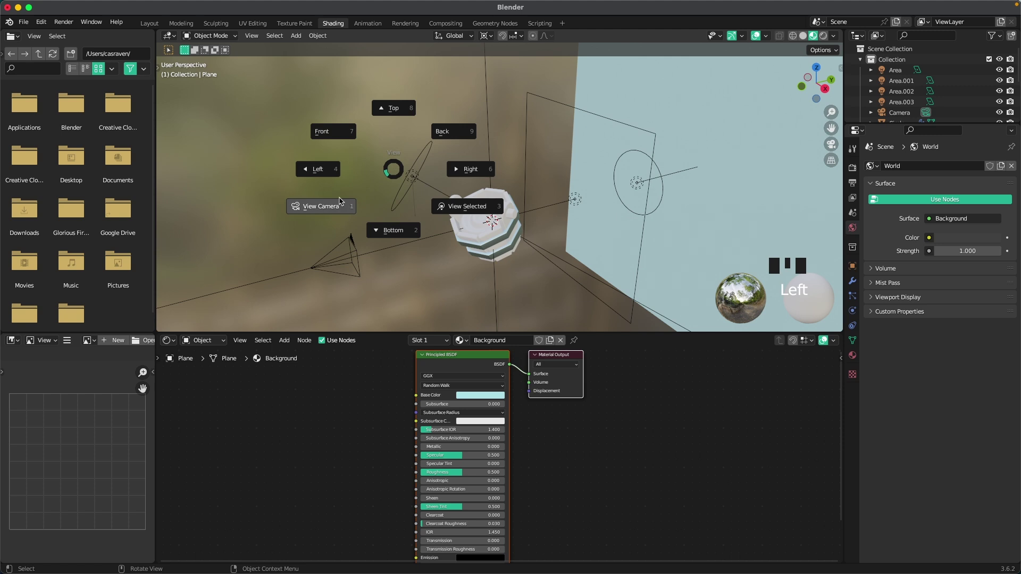
{"action": "key", "text": "z"}
{"action": "left_click", "coordinate": [386, 173]}
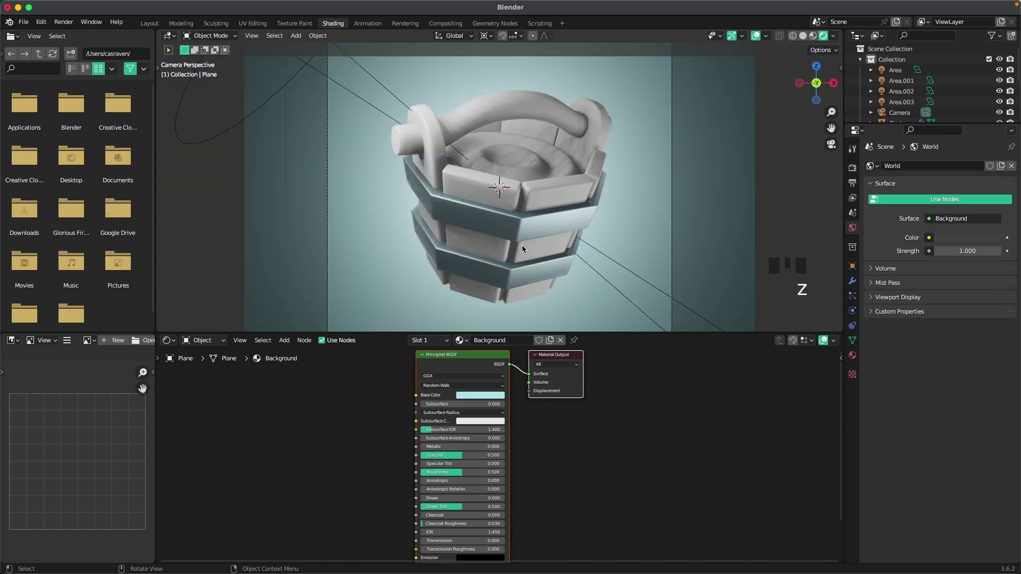
Create a new material on the bucket's wooden body and name it Bucket.
{"action": "left_click", "coordinate": [494, 187]}
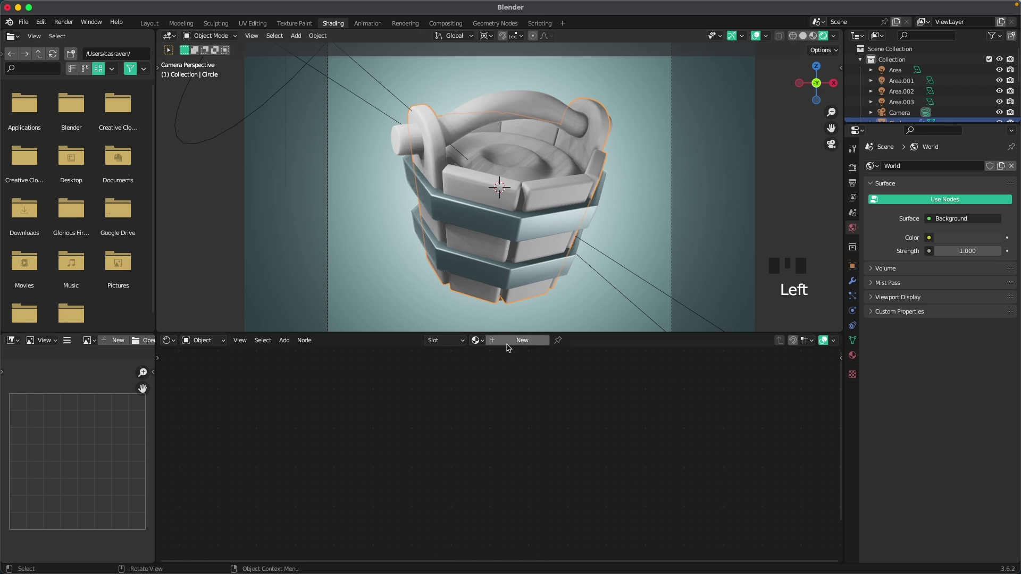
{"action": "left_click", "coordinate": [489, 340]}
{"action": "type", "text": "Bucket"}
{"action": "left_click", "coordinate": [492, 346]}
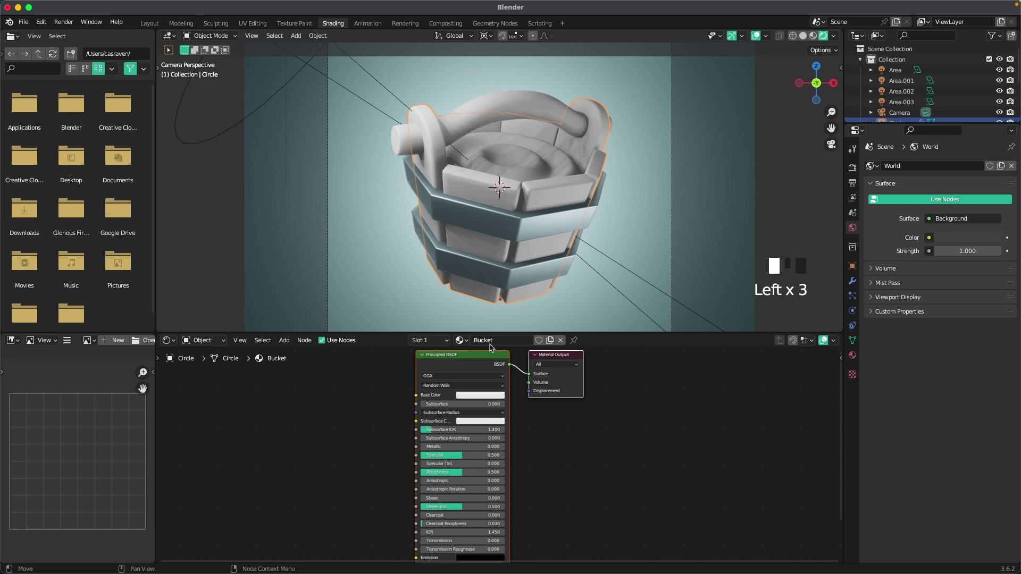
Add a Musgrave Texture node to the Bucket material, well before the Principled BSDF node.
{"action": "scroll", "coordinate": [335, 444], "scroll_direction": "left", "scroll_amount": 10}
{"action": "left_click", "coordinate": [387, 447]}
{"action": "left_click", "coordinate": [347, 421]}
{"action": "key", "text": "shift+a"}
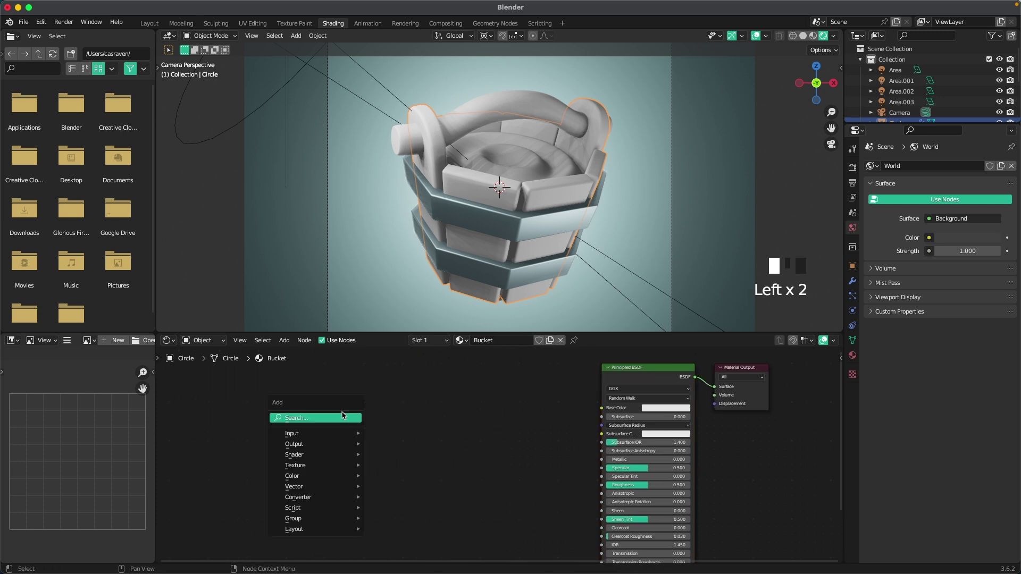
{"action": "left_click", "coordinate": [333, 417]}
{"action": "type", "text": "Musgra"}
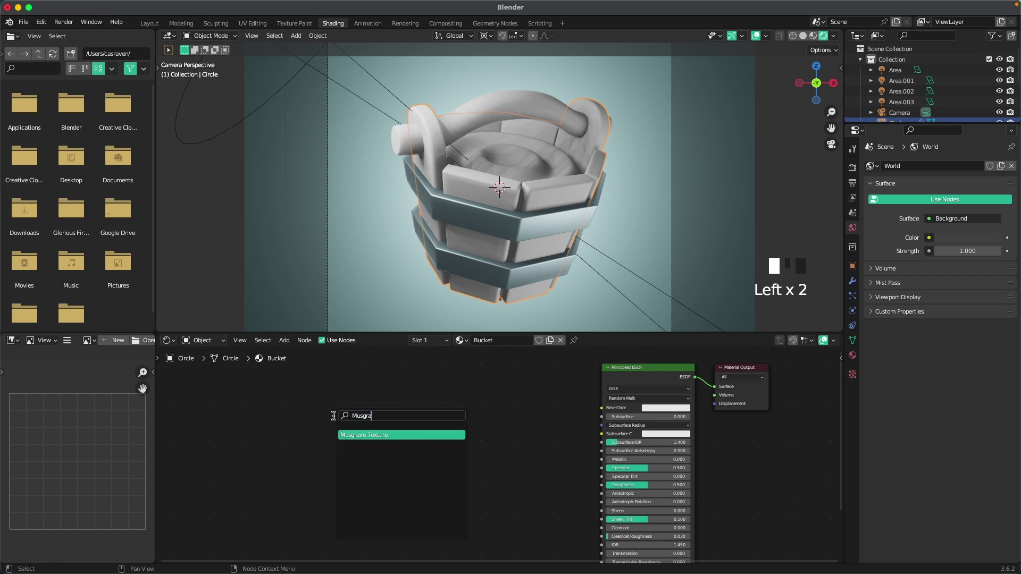
{"action": "key", "text": "Return"}
{"action": "left_click", "coordinate": [317, 407]}
Add a Mapping node in front of the Musgrave Texture node.
{"action": "middle_click_drag", "start_coordinate": [314, 407], "coordinate": [456, 406]}
{"action": "key", "text": "shift+a"}
{"action": "left_click", "coordinate": [358, 413]}
{"action": "type", "text": "M"}
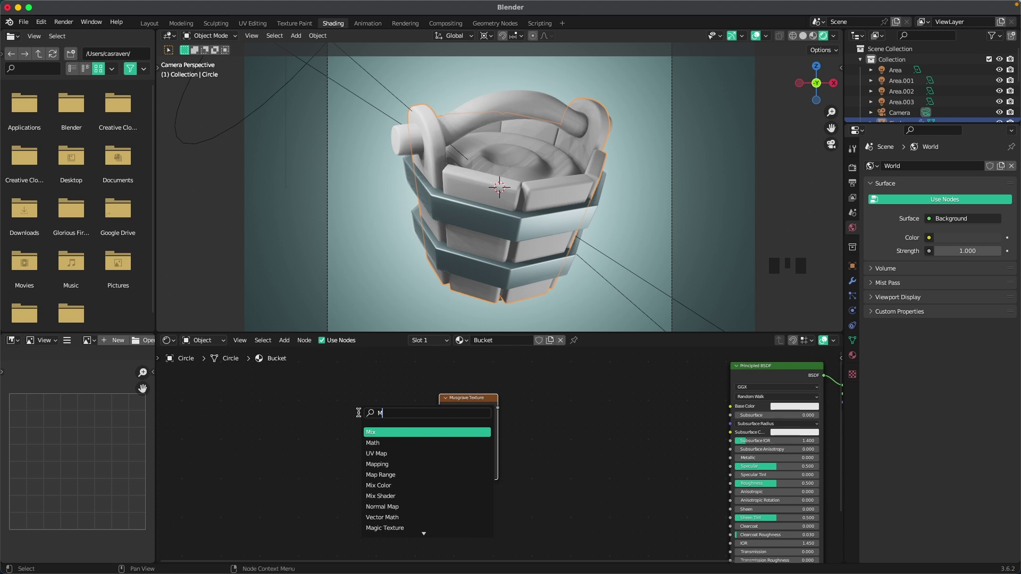
{"action": "type", "text": "app"}
{"action": "key", "text": "Return"}
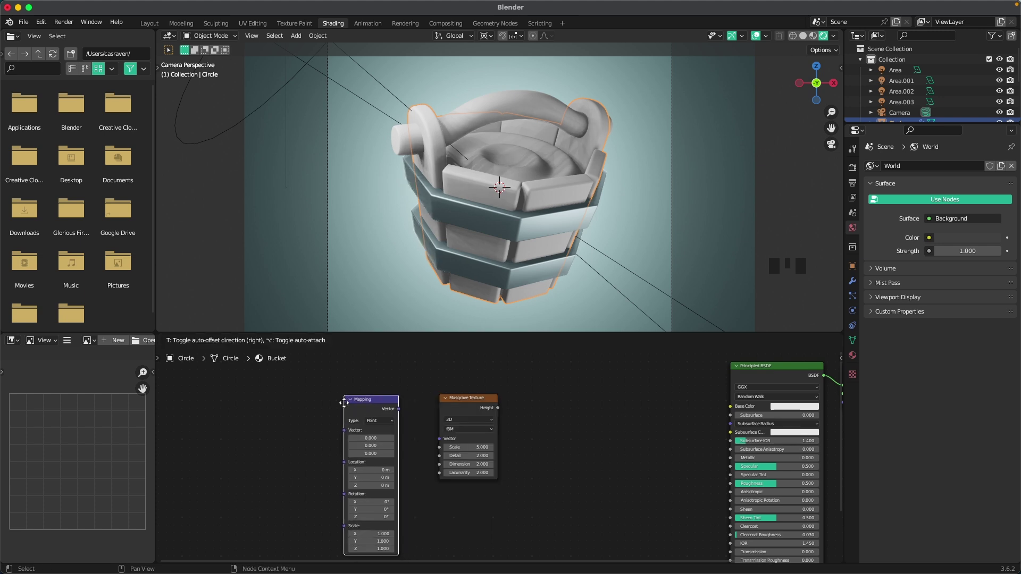
{"action": "left_click", "coordinate": [344, 402]}
Add a Texture Coordinate node and connect its Generated output through the Mapping node to the Musgrave Texture's Vector input.
{"action": "middle_click_drag", "start_coordinate": [328, 428], "coordinate": [430, 417]}
{"action": "key", "text": "shift+a"}
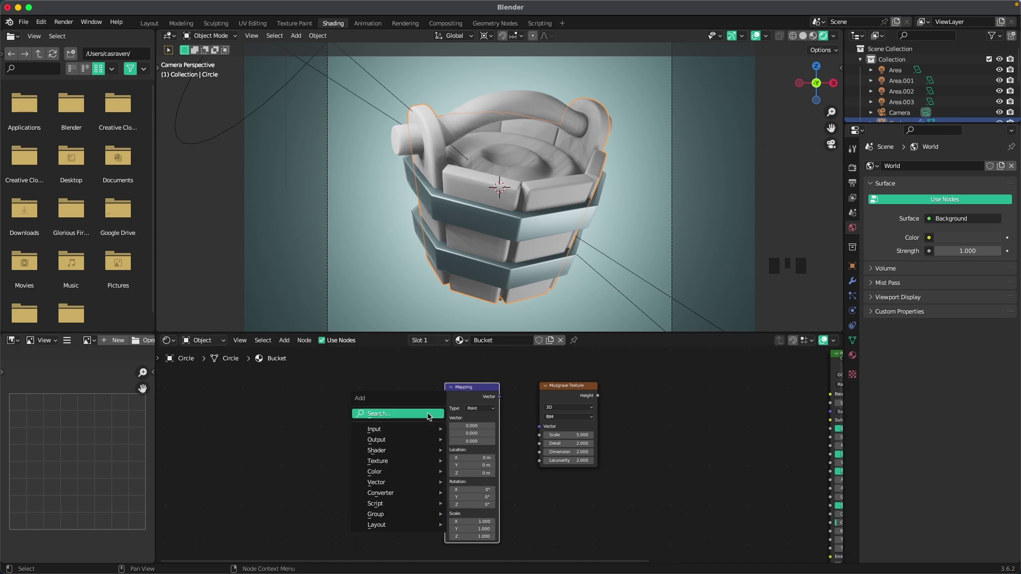
{"action": "left_click", "coordinate": [429, 414]}
{"action": "type", "text": "Texture Coo"}
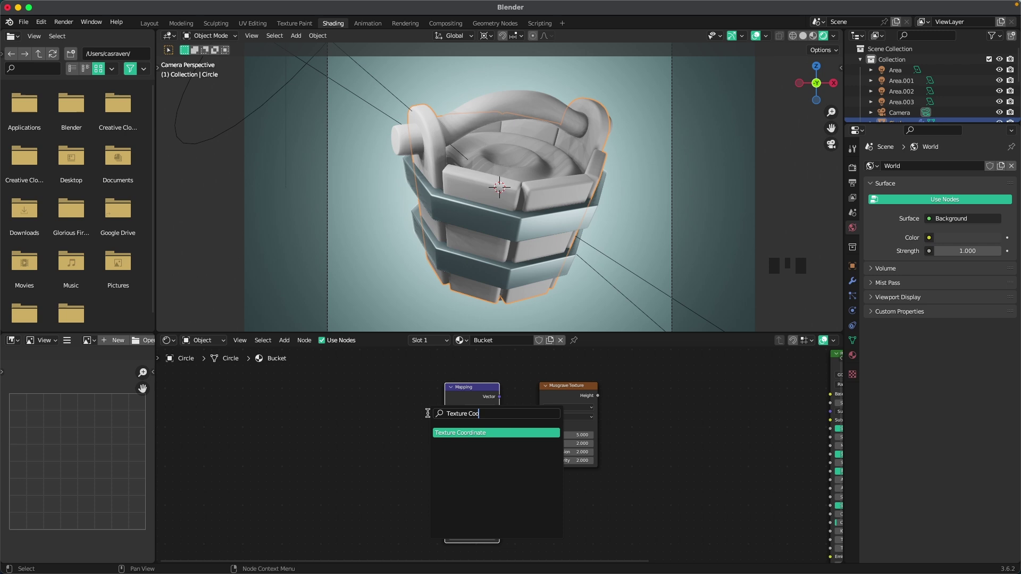
{"action": "key", "text": "Return"}
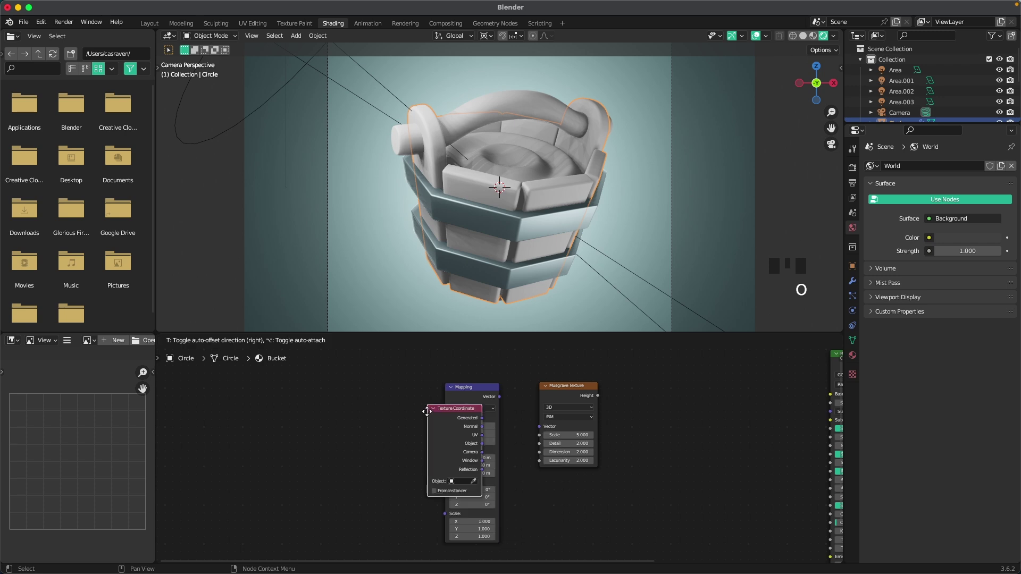
{"action": "left_click", "coordinate": [363, 404]}
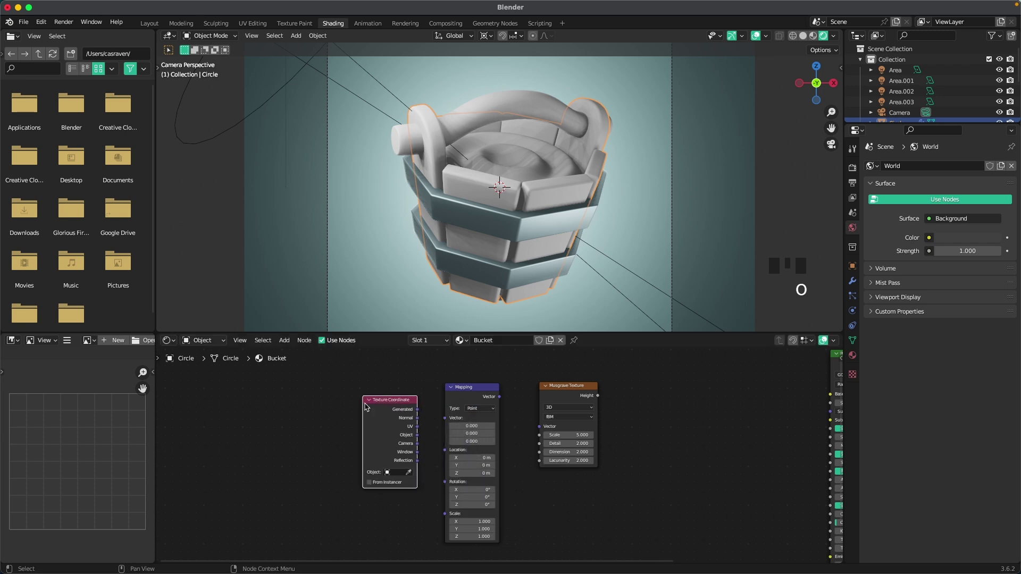
{"action": "left_click_drag", "start_coordinate": [417, 410], "coordinate": [470, 443]}
Add a Noise Texture node after the Musgrave Texture and connect the Musgrave Height output to its Vector input.
{"action": "scroll", "coordinate": [425, 454], "scroll_direction": "up", "scroll_amount": 2}
{"action": "scroll", "coordinate": [502, 429], "scroll_direction": "right", "scroll_amount": 5}
{"action": "key", "text": "shift+a"}
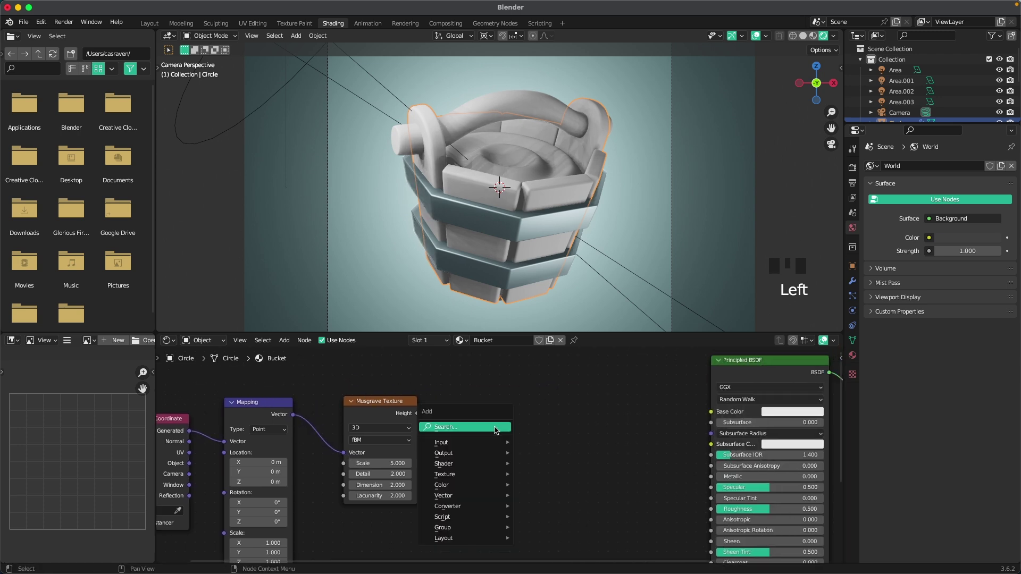
{"action": "left_click", "coordinate": [495, 427]}
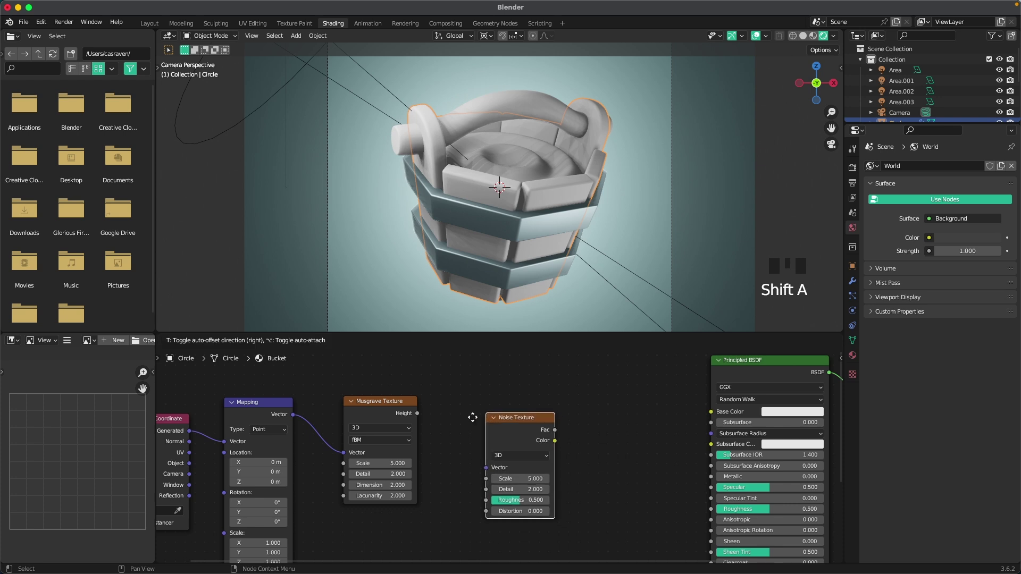
{"action": "left_click", "coordinate": [452, 407]}
{"action": "left_click", "coordinate": [419, 417]}
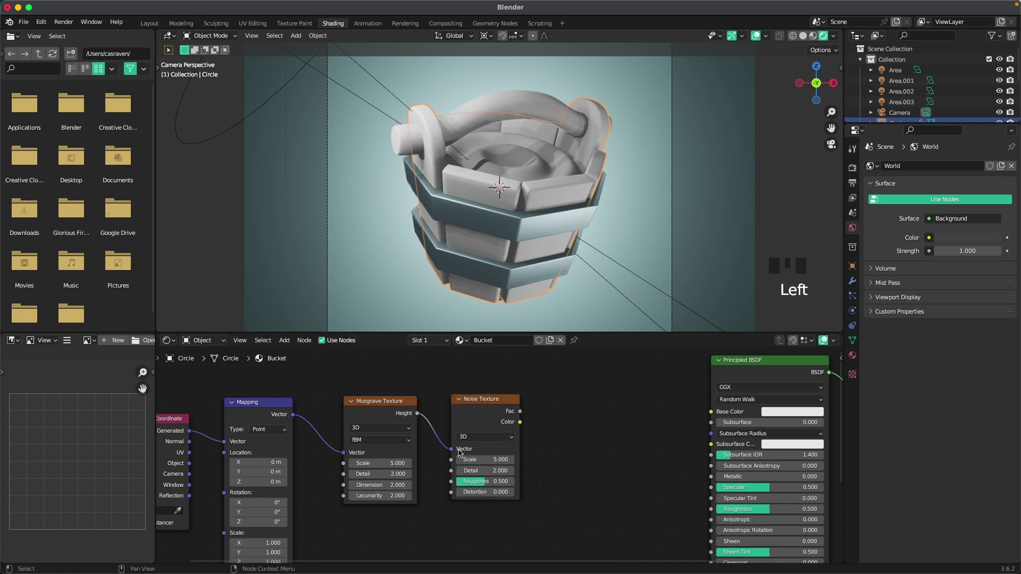
Add a Color Ramp node, feeding the Noise Texture's Fac into its Fac and its Color into the Principled BSDF's Base Color.
{"action": "scroll", "coordinate": [412, 418], "scroll_direction": "right", "scroll_amount": 5}
{"action": "left_click", "coordinate": [468, 413]}
{"action": "key", "text": "shift+a"}
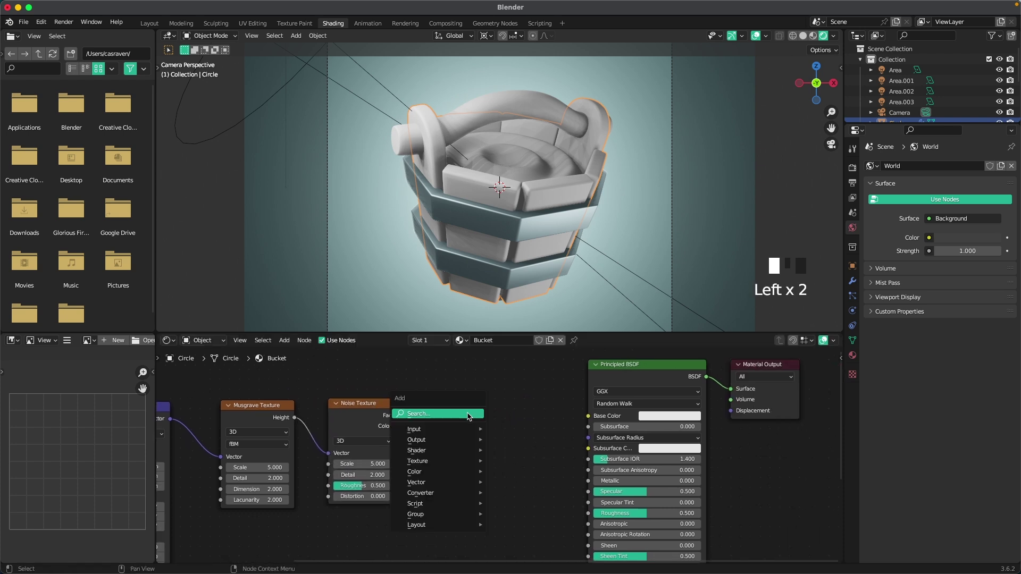
{"action": "type", "text": "Color ramp"}
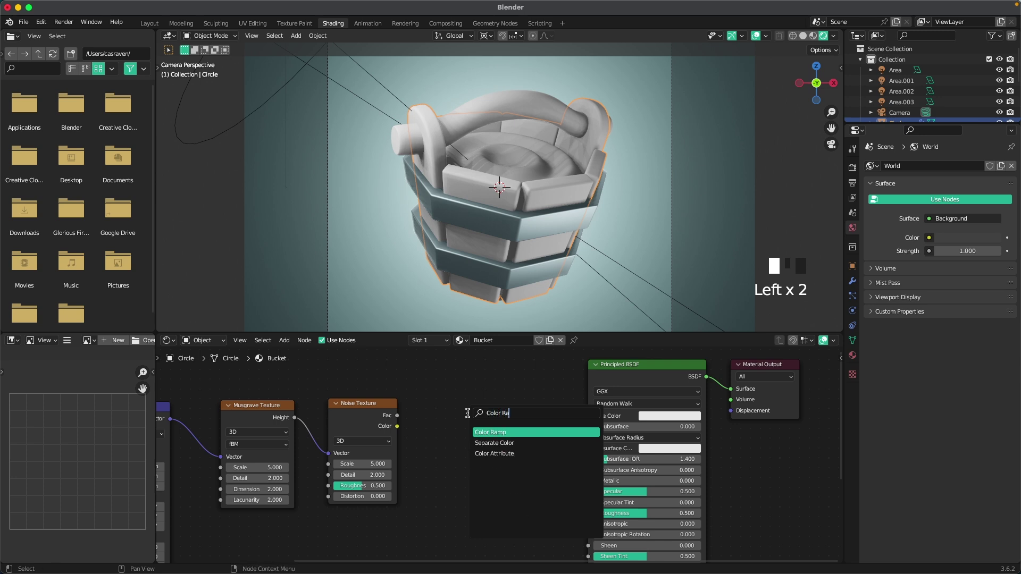
{"action": "key", "text": "Return"}
{"action": "left_click", "coordinate": [400, 419]}
{"action": "left_click_drag", "start_coordinate": [398, 416], "coordinate": [413, 487]}
{"action": "left_click_drag", "start_coordinate": [531, 407], "coordinate": [588, 416]}
Set the Mapping node's Z scale to -0.100 to stretch the wood grain along the bucket's planks.
{"action": "scroll", "coordinate": [490, 224], "scroll_direction": "up", "scroll_amount": 1}
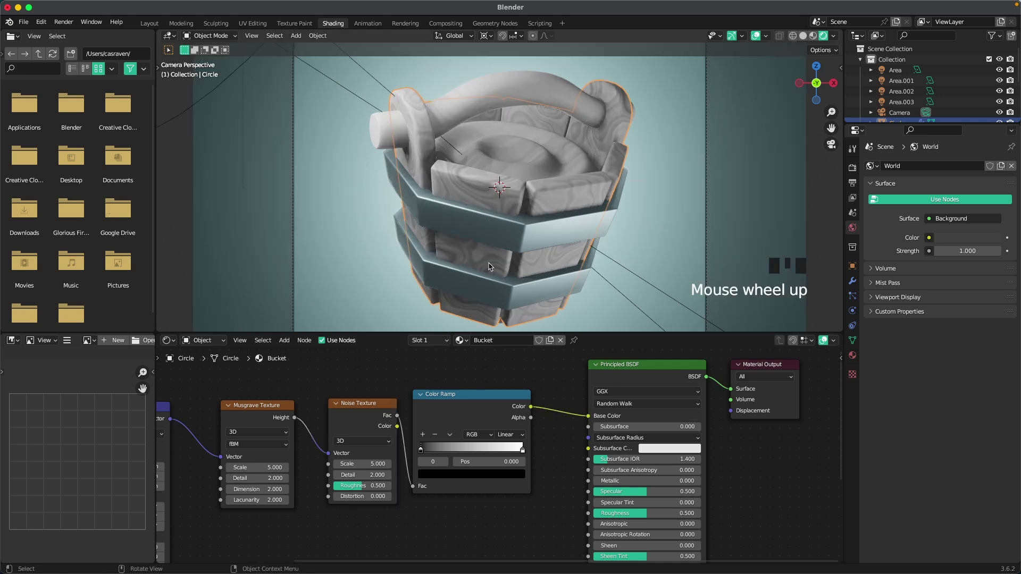
{"action": "scroll", "coordinate": [287, 445], "scroll_direction": "left", "scroll_amount": 10}
{"action": "scroll", "coordinate": [287, 446], "scroll_direction": "down", "scroll_amount": 4}
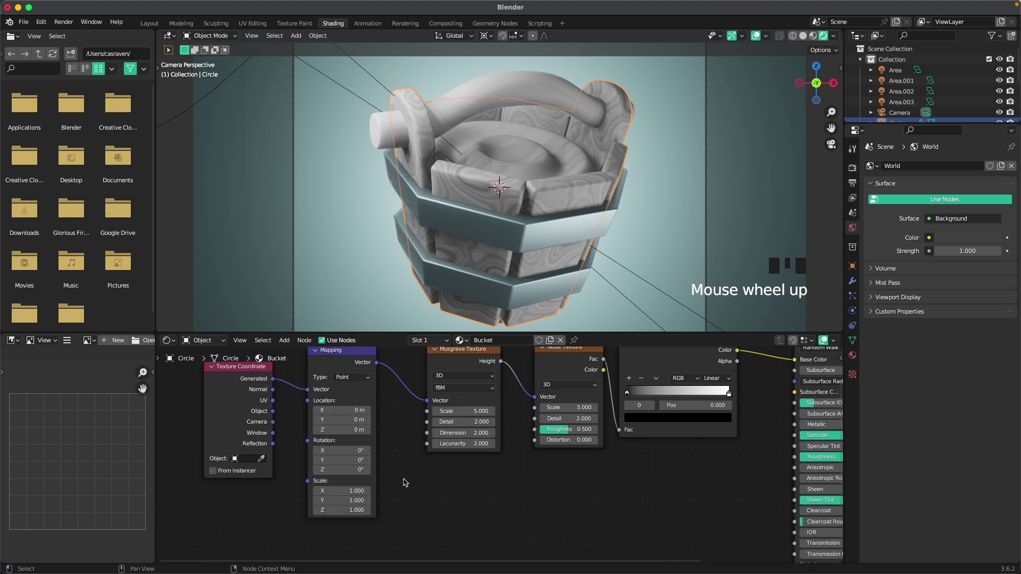
{"action": "scroll", "coordinate": [350, 484], "scroll_direction": "up", "scroll_amount": 2}
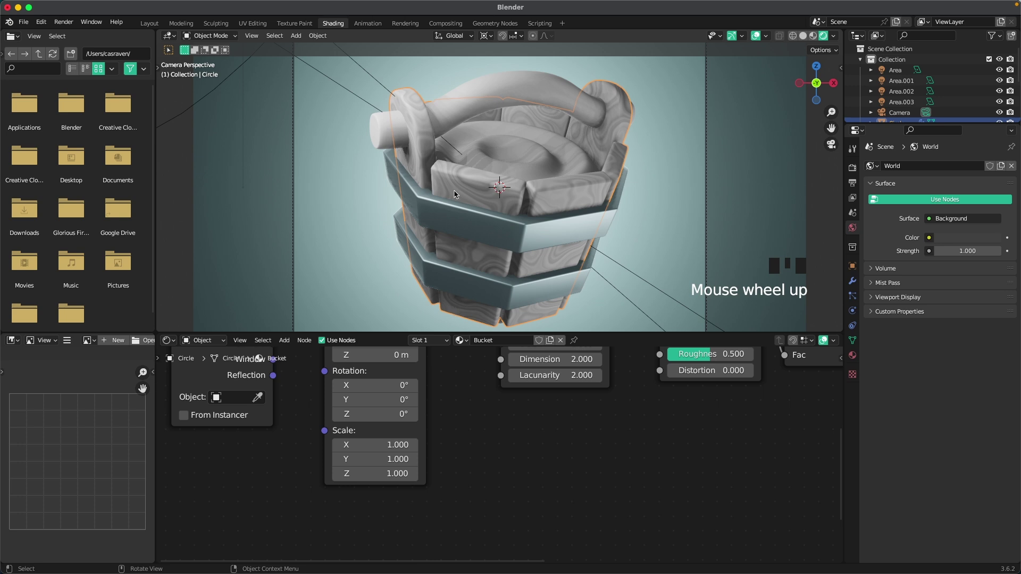
{"action": "left_click_drag", "start_coordinate": [375, 473], "coordinate": [316, 473]}
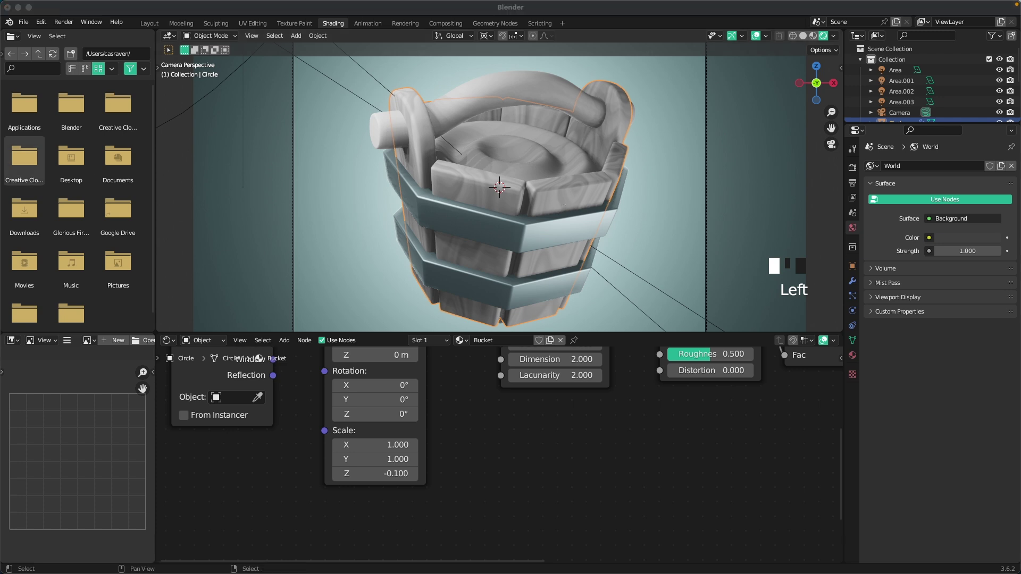
Set the Color Ramp's first stop to hex 5B4334.
{"action": "scroll", "coordinate": [686, 417], "scroll_direction": "down", "scroll_amount": 3}
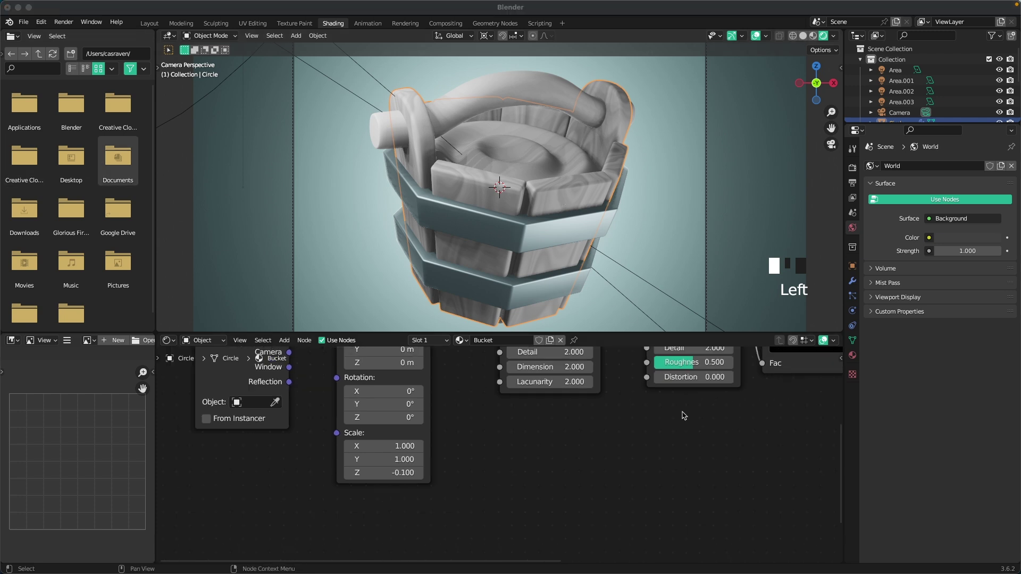
{"action": "scroll", "coordinate": [351, 450], "scroll_direction": "up", "scroll_amount": 3}
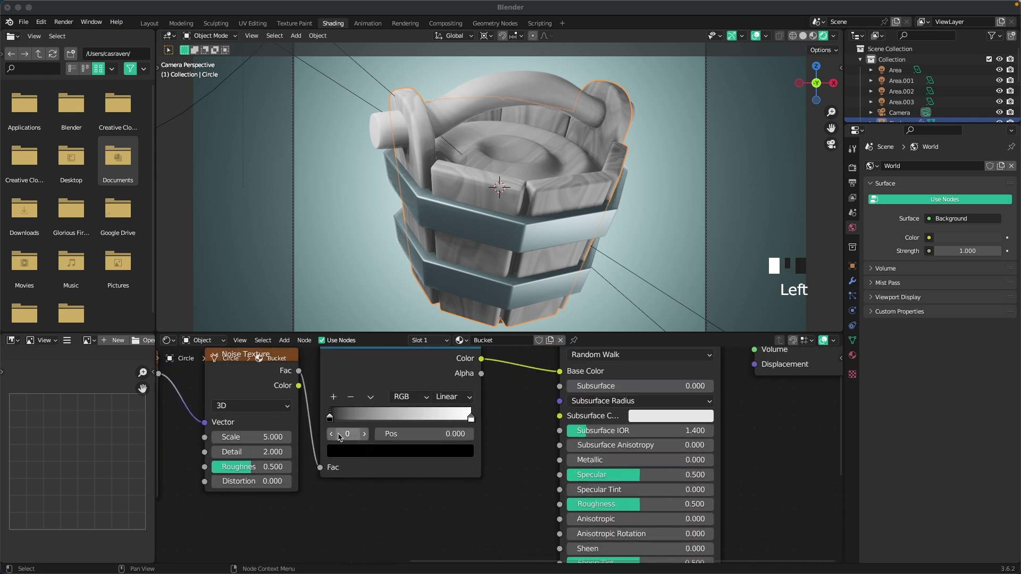
{"action": "left_click", "coordinate": [351, 449]}
{"action": "left_click", "coordinate": [367, 390]}
{"action": "type", "text": "5B4334"}
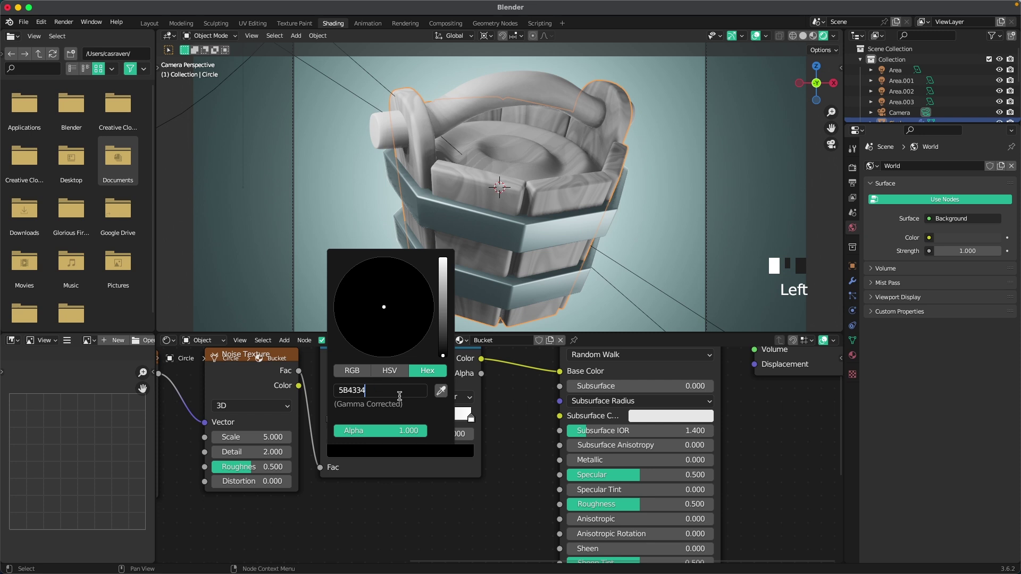
{"action": "key", "text": "Return"}
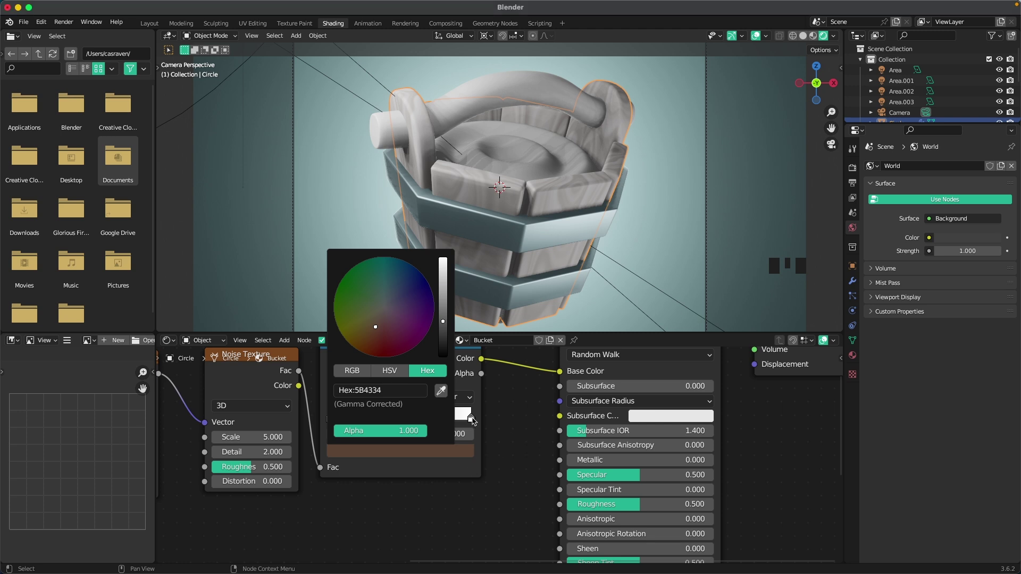
Set the Color Ramp's end stop at position 1.000 to hex FFCB97.
{"action": "left_click_drag", "start_coordinate": [471, 421], "coordinate": [449, 452]}
{"action": "left_click", "coordinate": [450, 452]}
{"action": "left_click", "coordinate": [407, 388]}
{"action": "type", "text": "FFCB97"}
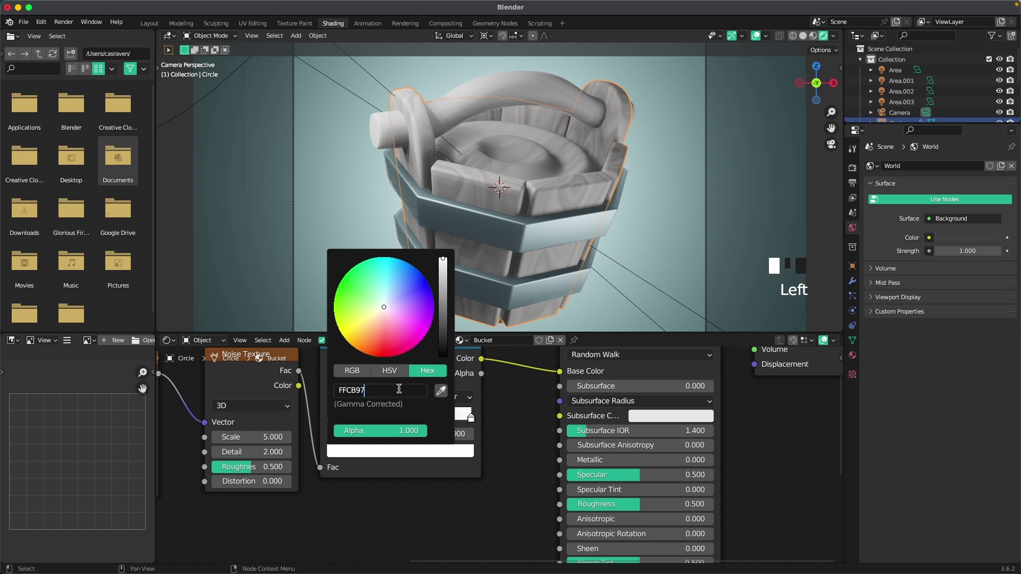
{"action": "key", "text": "Return"}
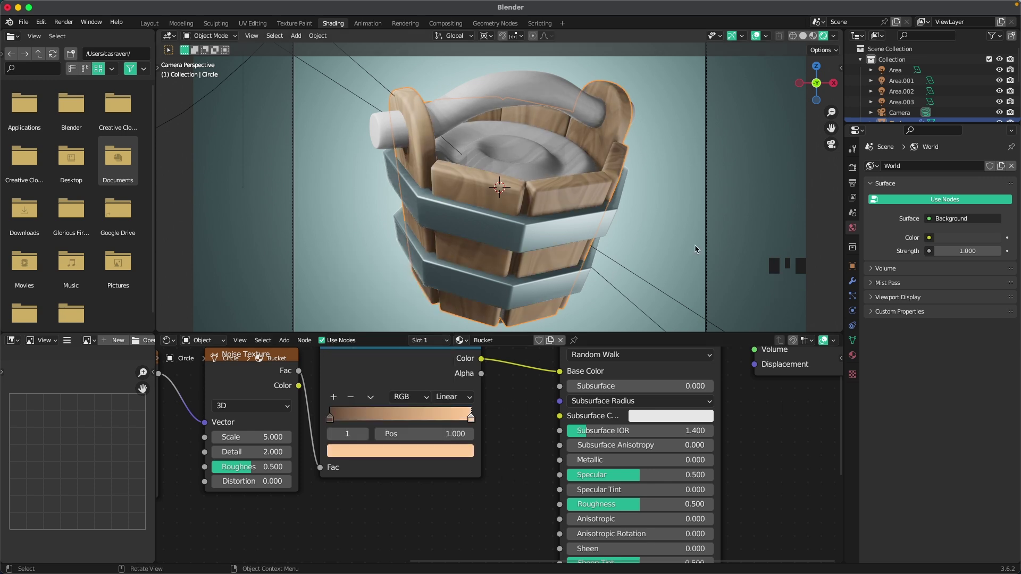
Link the bucket's wood material to the handle.
{"action": "left_click", "coordinate": [687, 254]}
{"action": "scroll", "coordinate": [588, 220], "scroll_direction": "down", "scroll_amount": 1}
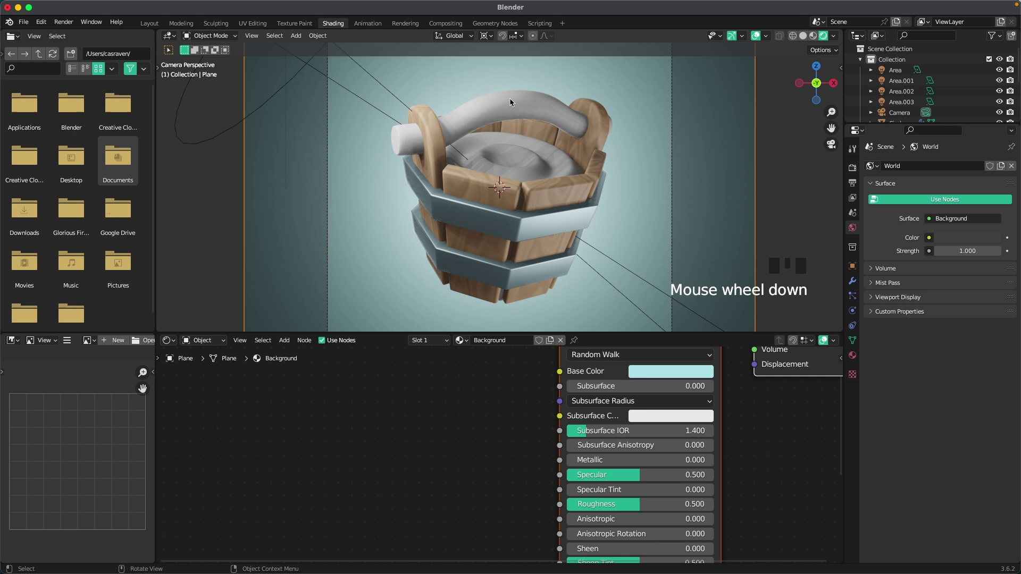
{"action": "left_click", "coordinate": [510, 113]}
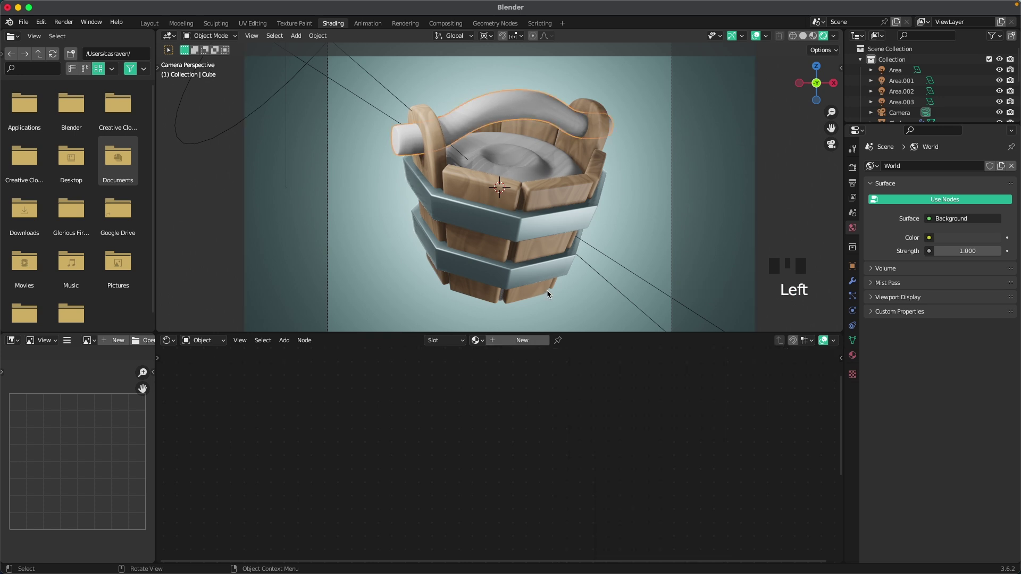
{"action": "left_click", "coordinate": [554, 195], "text": "shift"}
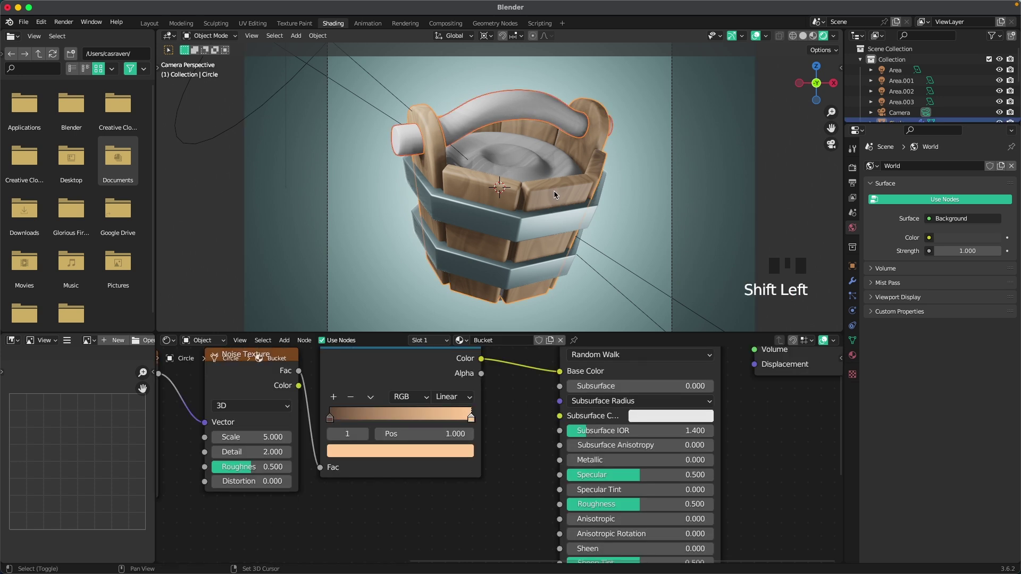
{"action": "key", "text": "ctrl+l"}
{"action": "left_click", "coordinate": [554, 190]}
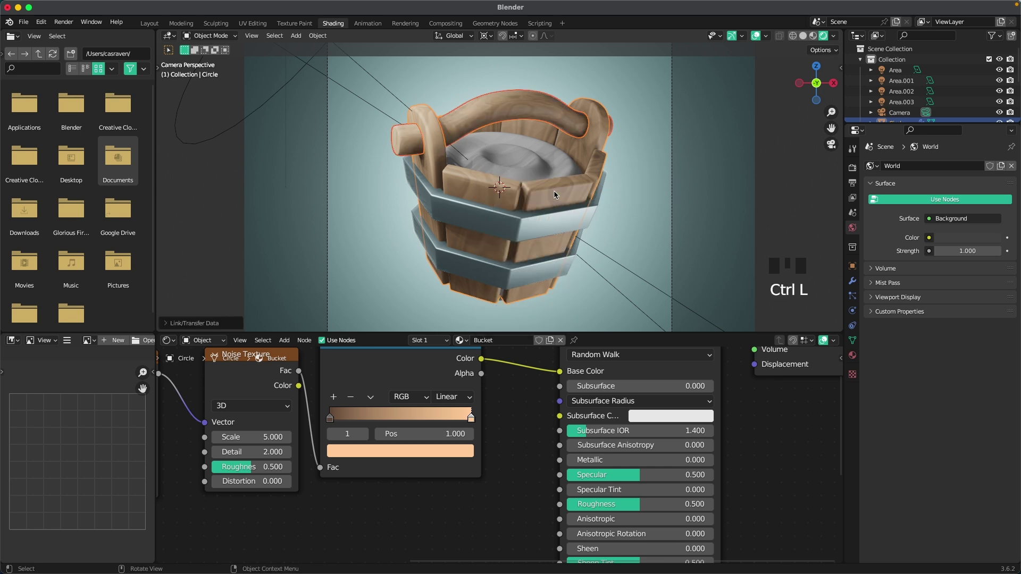
Make the handle's wood material a single-user copy and rename it "Handle".
{"action": "left_click", "coordinate": [515, 139]}
{"action": "scroll", "coordinate": [512, 187], "scroll_direction": "up", "scroll_amount": 2}
{"action": "scroll", "coordinate": [508, 187], "scroll_direction": "up", "scroll_amount": 4}
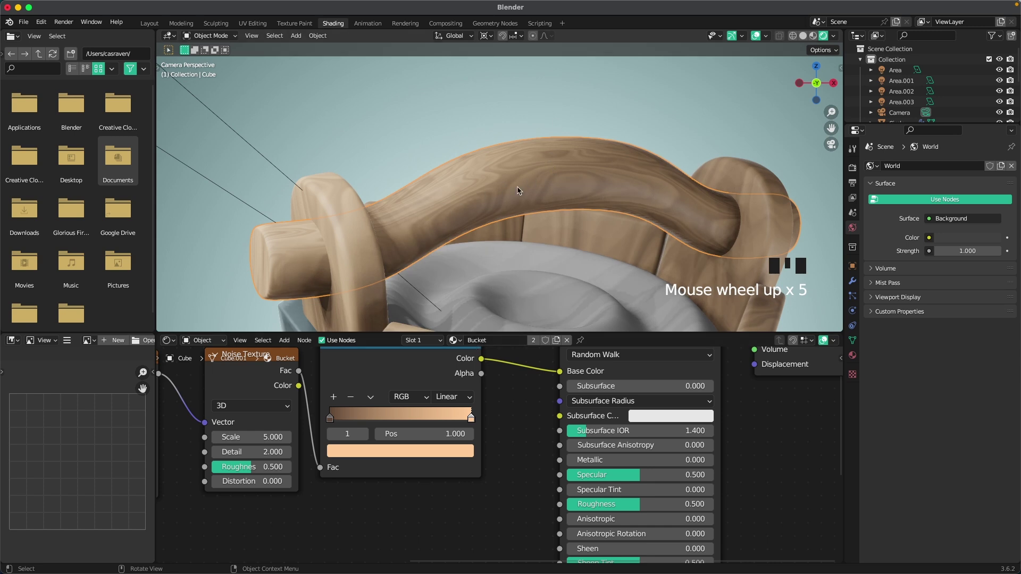
{"action": "left_click", "coordinate": [557, 341]}
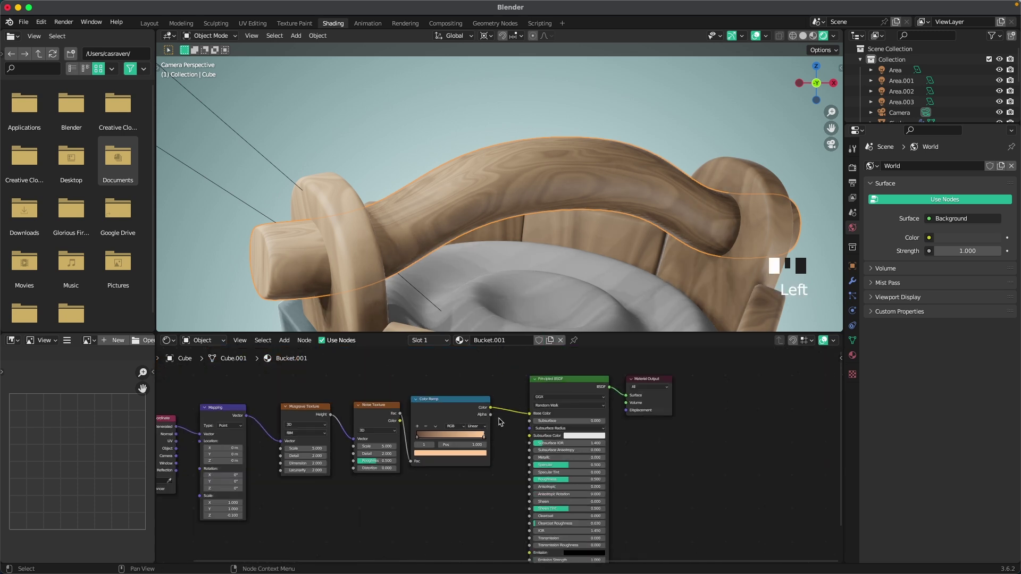
{"action": "double_click", "coordinate": [497, 341]}
{"action": "type", "text": "Handle"}
{"action": "key", "text": "Return"}
Set the Handle material's Mapping scale to X 0.300, Y -0.300 and Z 0.800 so the grain follows the handle.
{"action": "middle_click_drag", "start_coordinate": [245, 486], "coordinate": [404, 404]}
{"action": "scroll", "coordinate": [404, 404], "scroll_direction": "up", "scroll_amount": 8}
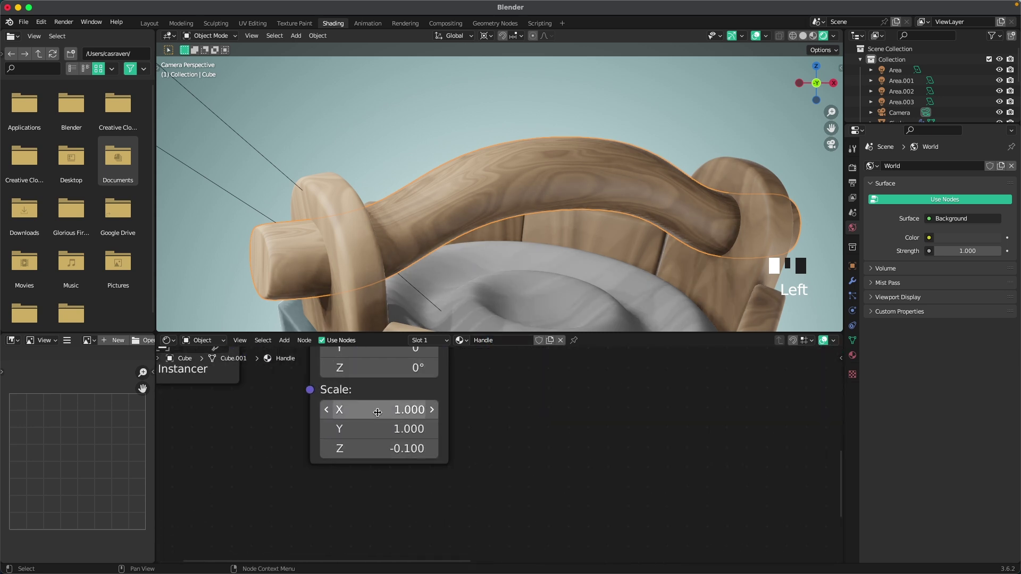
{"action": "left_click_drag", "start_coordinate": [389, 447], "coordinate": [288, 429]}
{"action": "left_click_drag", "start_coordinate": [383, 429], "coordinate": [339, 409]}
{"action": "scroll", "coordinate": [621, 230], "scroll_direction": "down", "scroll_amount": 3}
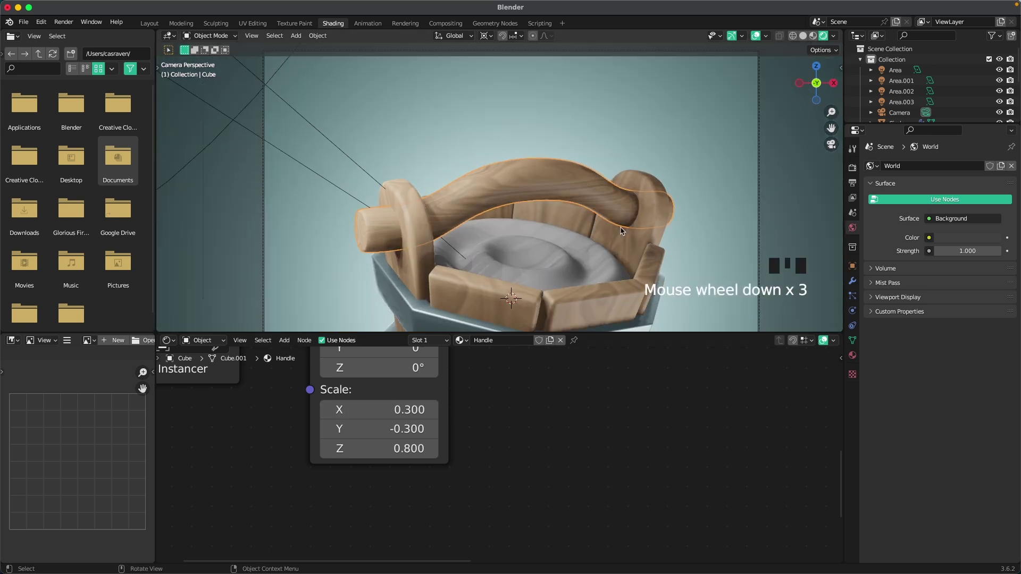
{"action": "left_click", "coordinate": [691, 158]}
{"action": "left_click", "coordinate": [565, 179]}
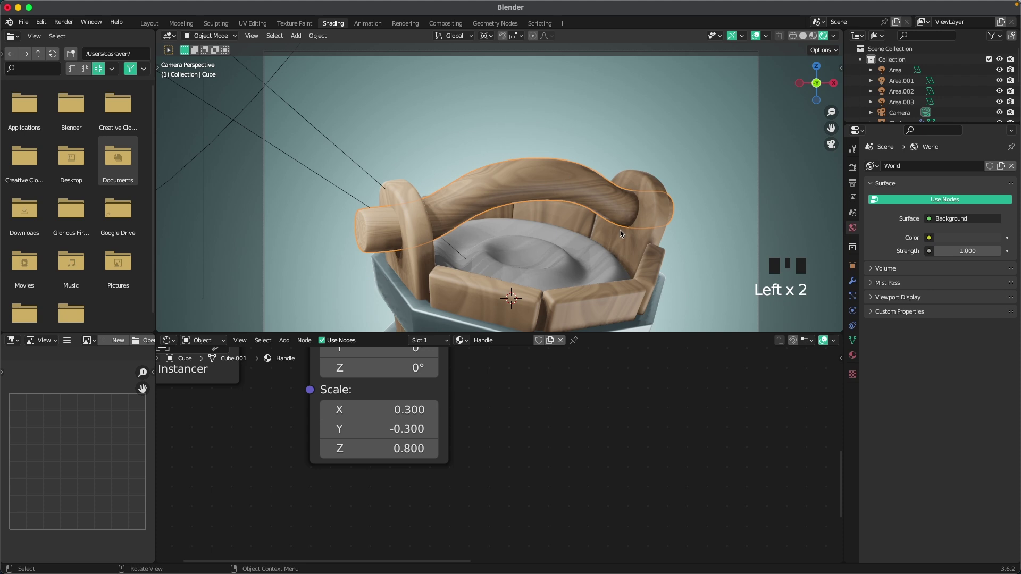
{"action": "scroll", "coordinate": [606, 218], "scroll_direction": "down", "scroll_amount": 2}
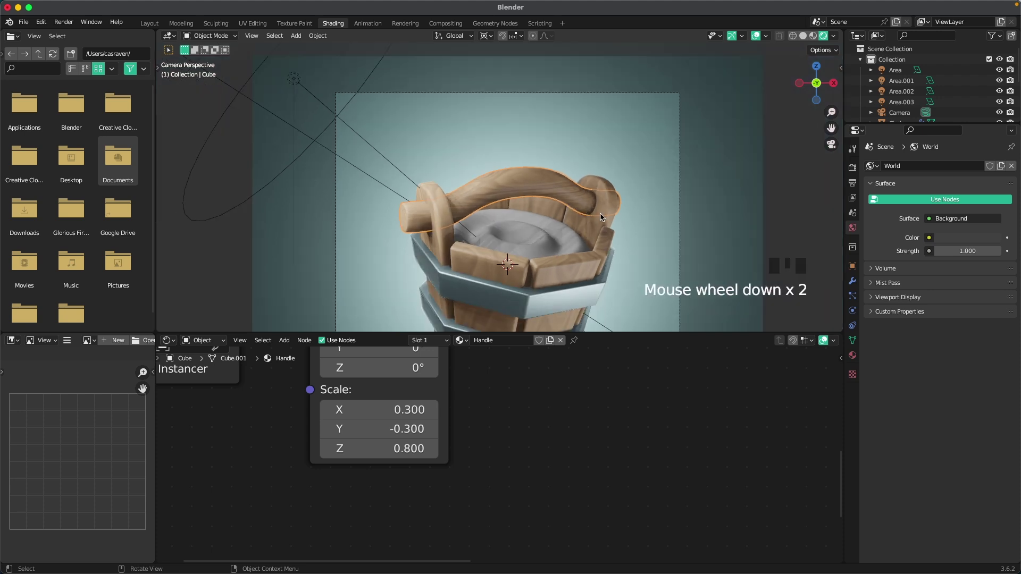
{"action": "scroll", "coordinate": [531, 210], "scroll_direction": "down", "scroll_amount": 2}
{"action": "scroll", "coordinate": [531, 210], "scroll_direction": "up", "scroll_amount": 1}
{"action": "middle_click_drag", "start_coordinate": [532, 218], "coordinate": [524, 198], "text": "shift"}
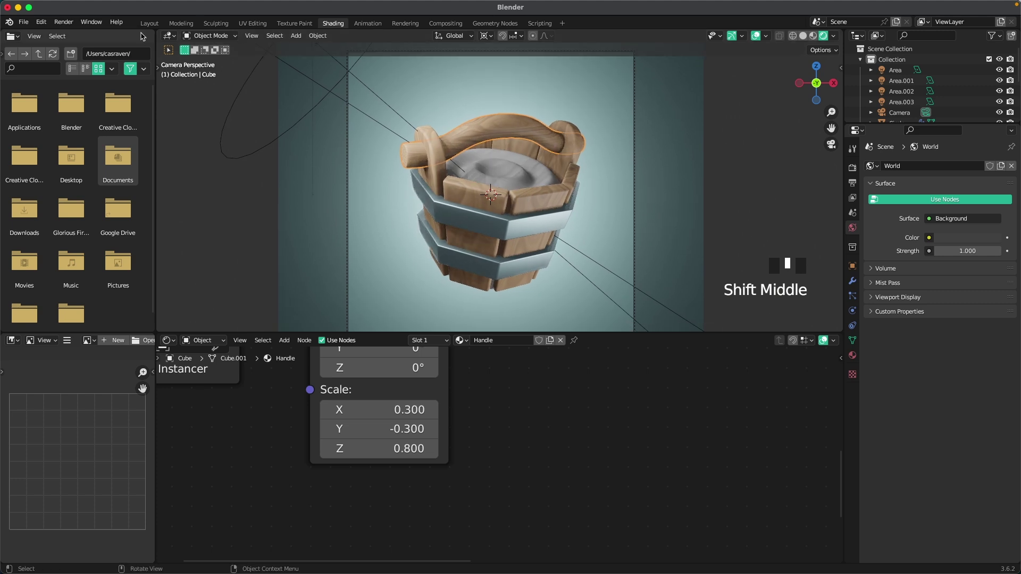
In the Layout workspace, give the water surface a new material named "Water".
{"action": "left_click", "coordinate": [149, 23]}
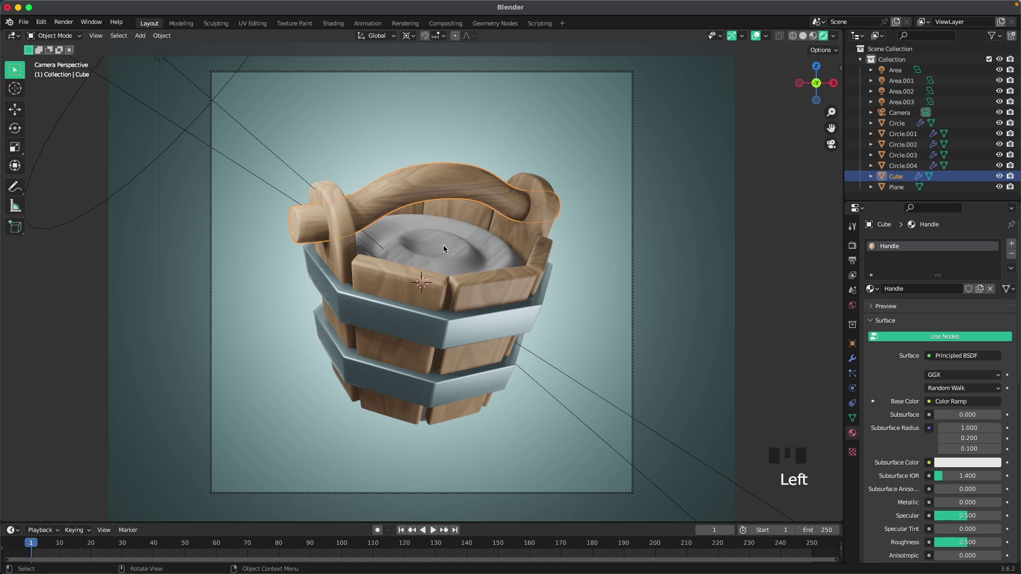
{"action": "left_click", "coordinate": [444, 245]}
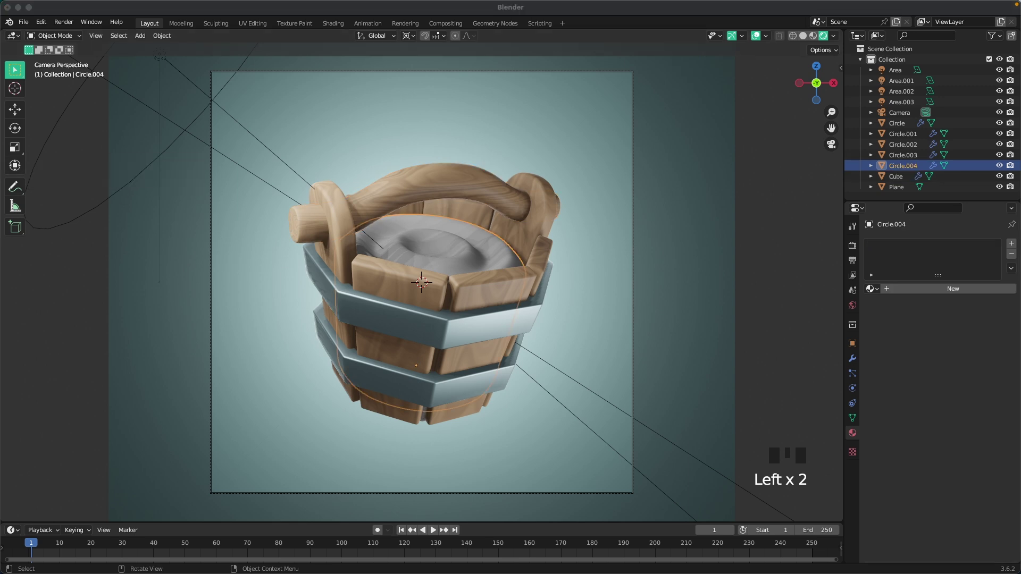
{"action": "left_click", "coordinate": [917, 289]}
{"action": "left_click", "coordinate": [928, 288]}
{"action": "type", "text": "Water"}
{"action": "key", "text": "Return"}
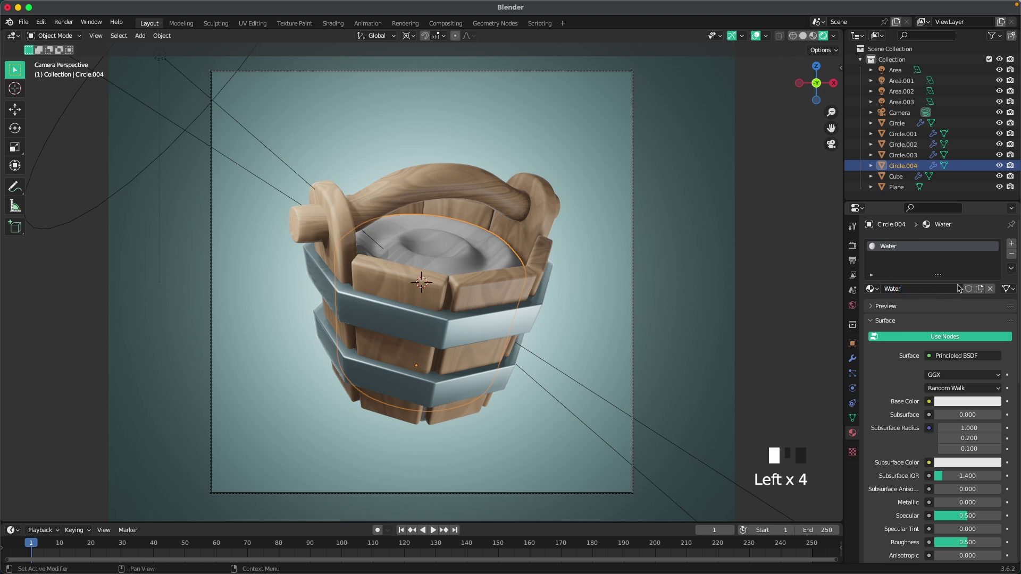
Set the Water material's Base Color to hex 88D4FF.
{"action": "left_click", "coordinate": [959, 402]}
{"action": "left_click", "coordinate": [952, 355]}
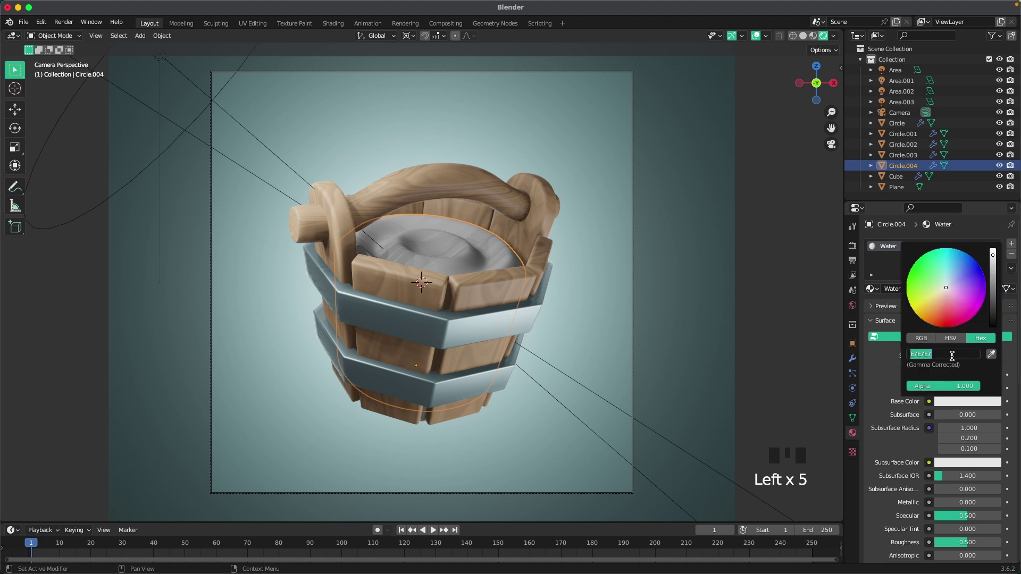
{"action": "type", "text": "88D4FF"}
{"action": "key", "text": "Return"}
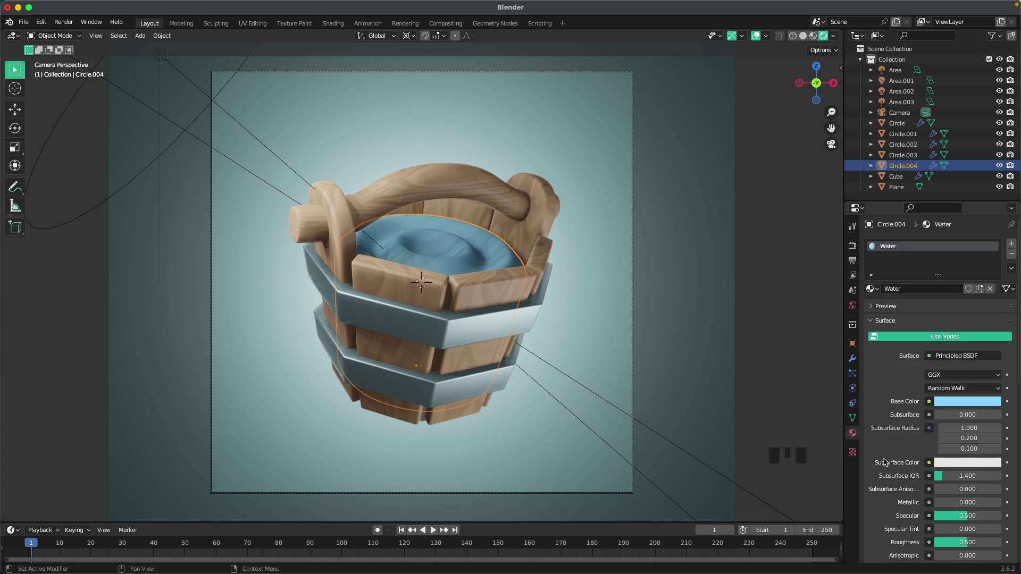
Lower the Water material's Roughness to 0.000 and raise its Transmission to 1.000.
{"action": "scroll", "coordinate": [888, 467], "scroll_direction": "down", "scroll_amount": 3}
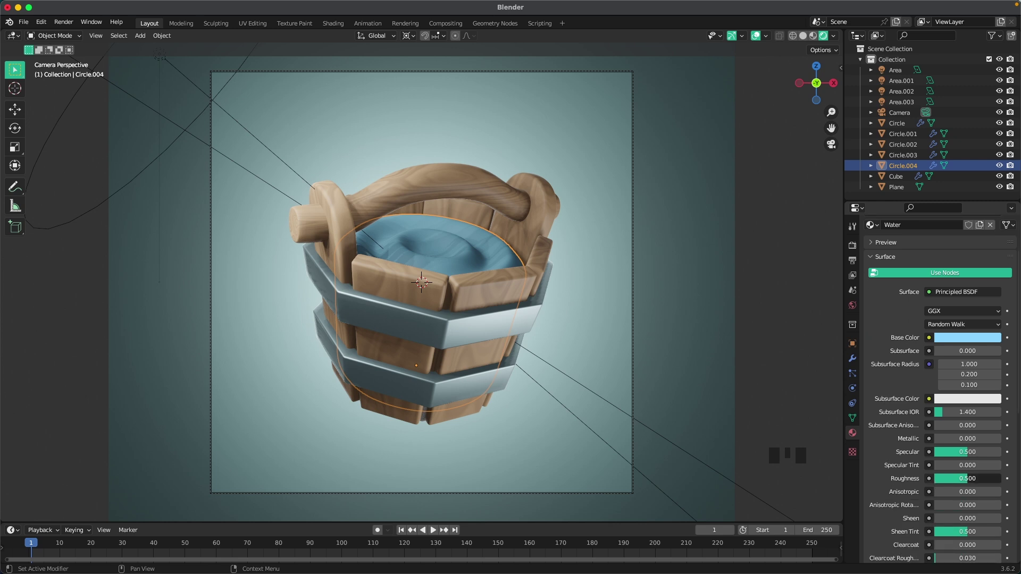
{"action": "left_click_drag", "start_coordinate": [936, 484], "coordinate": [934, 484]}
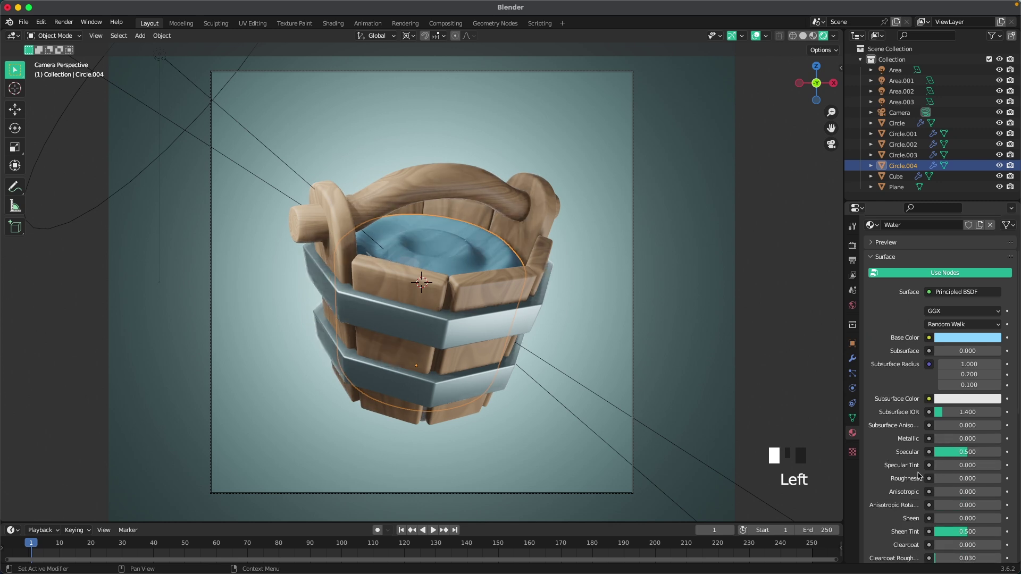
{"action": "scroll", "coordinate": [937, 457], "scroll_direction": "down", "scroll_amount": 6}
{"action": "left_click_drag", "start_coordinate": [943, 462], "coordinate": [1000, 460]}
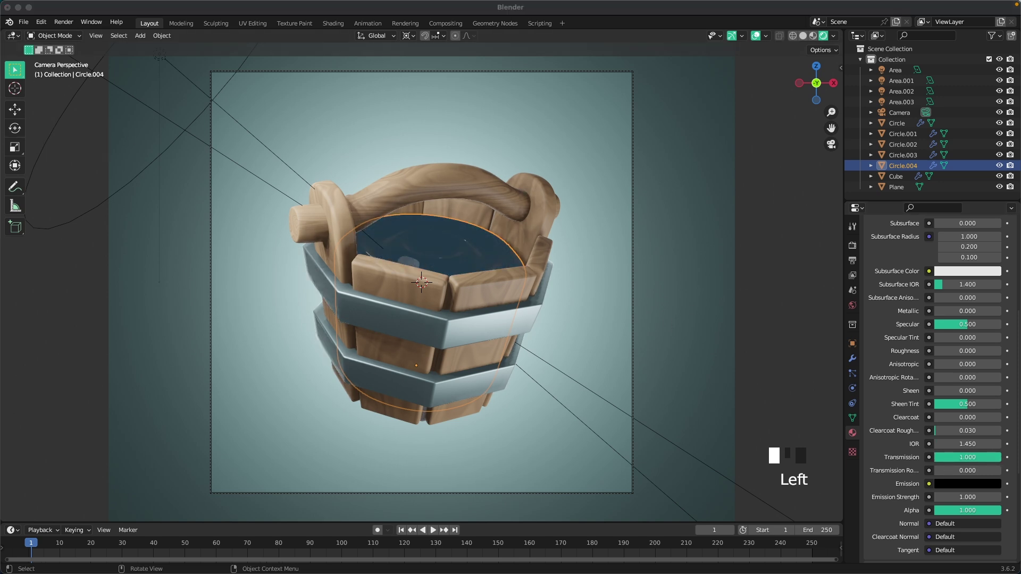
{"action": "left_click", "coordinate": [713, 287]}
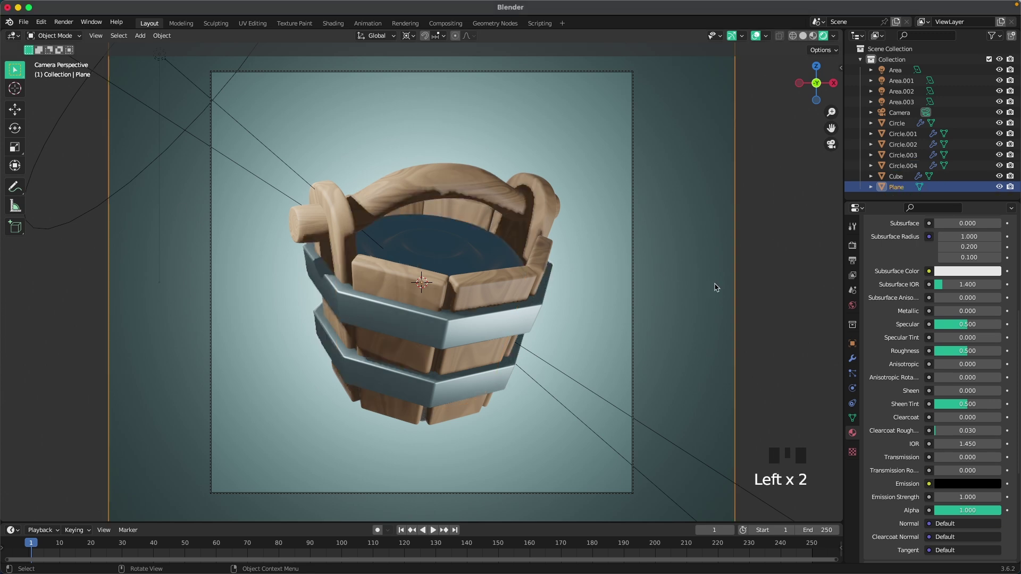
Set the world background color to hex 9F96C4.
{"action": "left_click", "coordinate": [853, 306]}
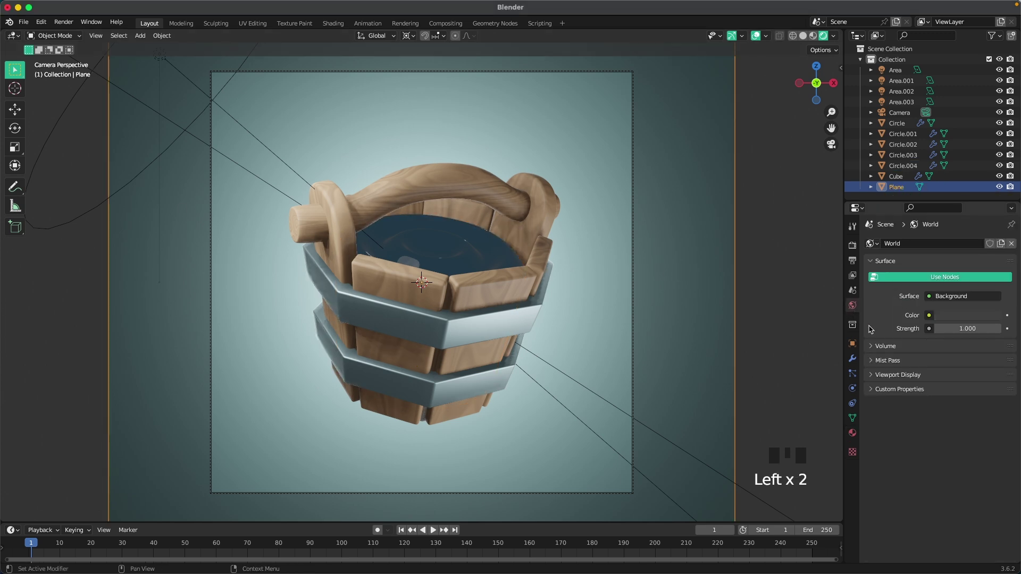
{"action": "left_click", "coordinate": [961, 316]}
{"action": "left_click", "coordinate": [940, 268]}
{"action": "type", "text": "9F96C4"}
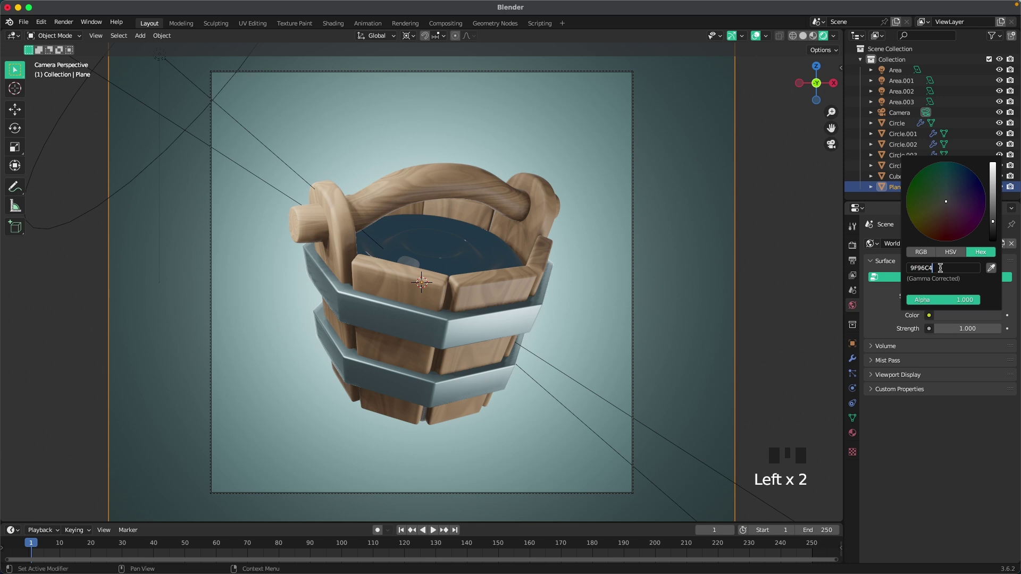
{"action": "key", "text": "Return"}
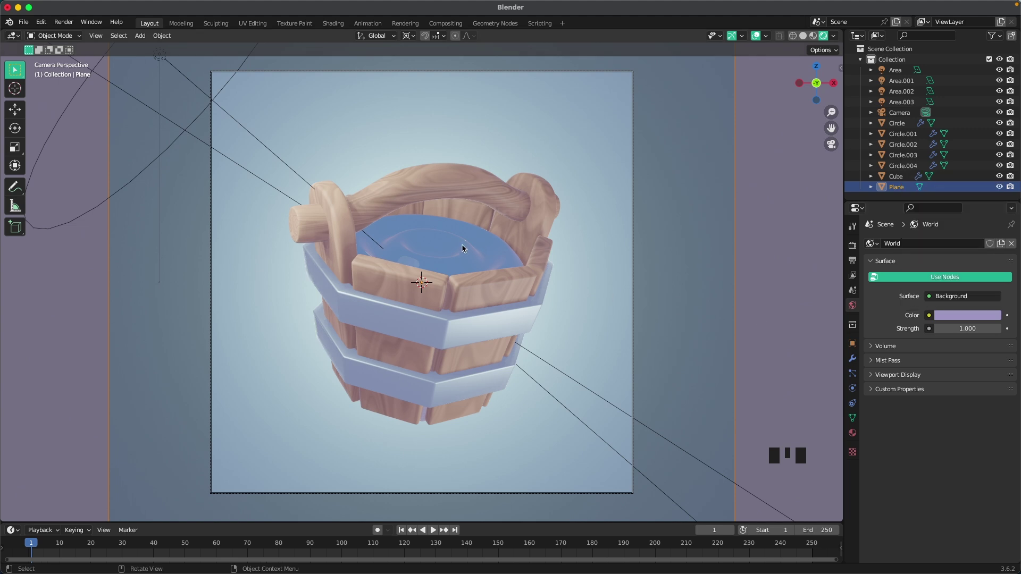
Add an area light and raise it about 1.2 m along Z, above the water.
{"action": "left_click", "coordinate": [409, 256]}
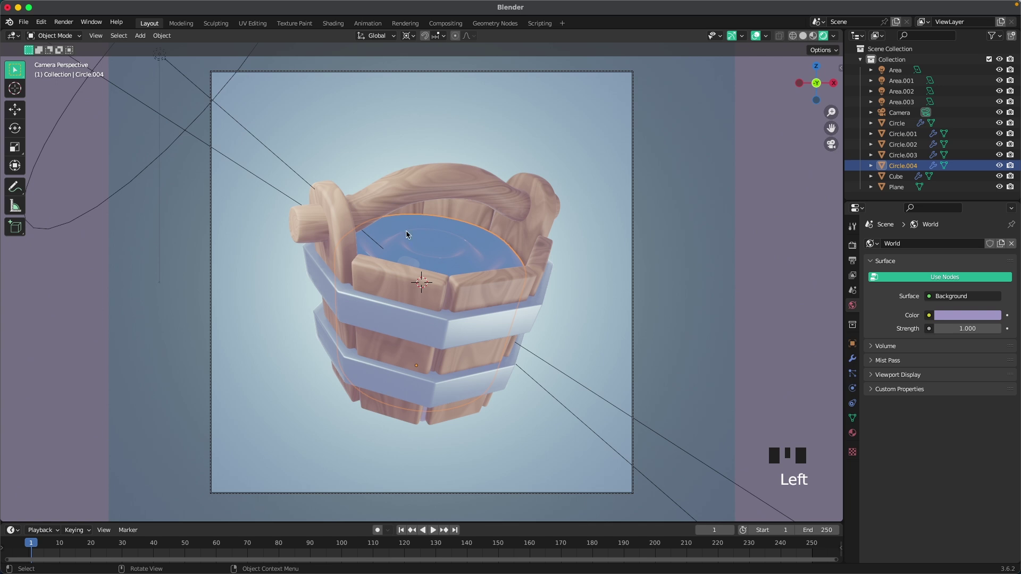
{"action": "scroll", "coordinate": [421, 255], "scroll_direction": "down", "scroll_amount": 1}
{"action": "scroll", "coordinate": [425, 290], "scroll_direction": "up", "scroll_amount": 2}
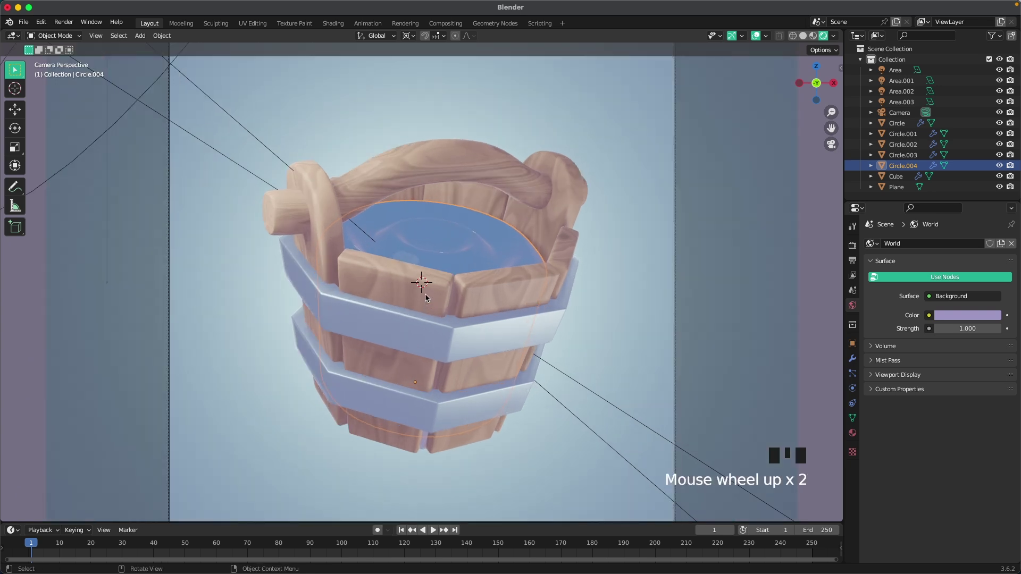
{"action": "key", "text": "shift+a"}
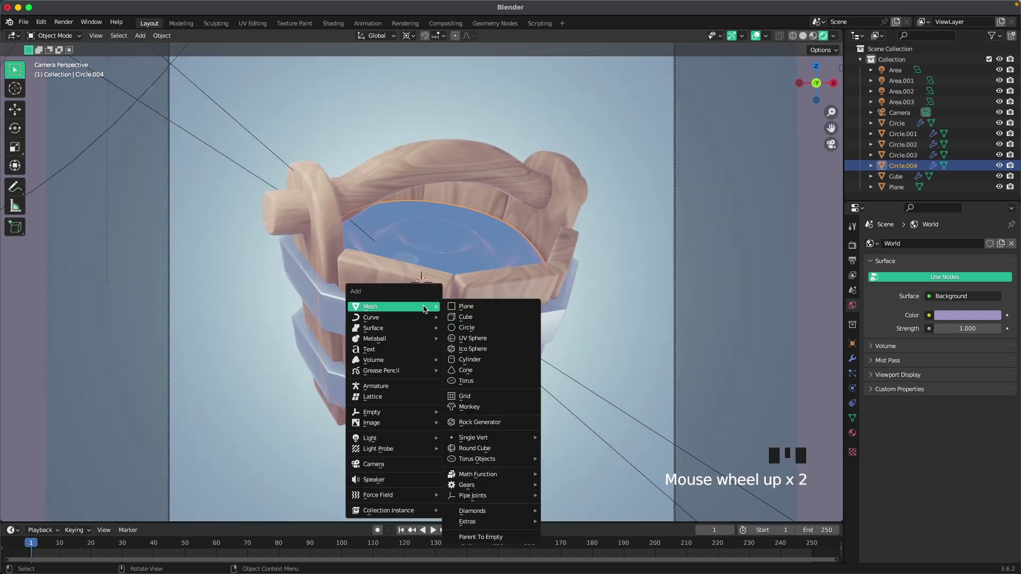
{"action": "mouse_move", "coordinate": [421, 438]}
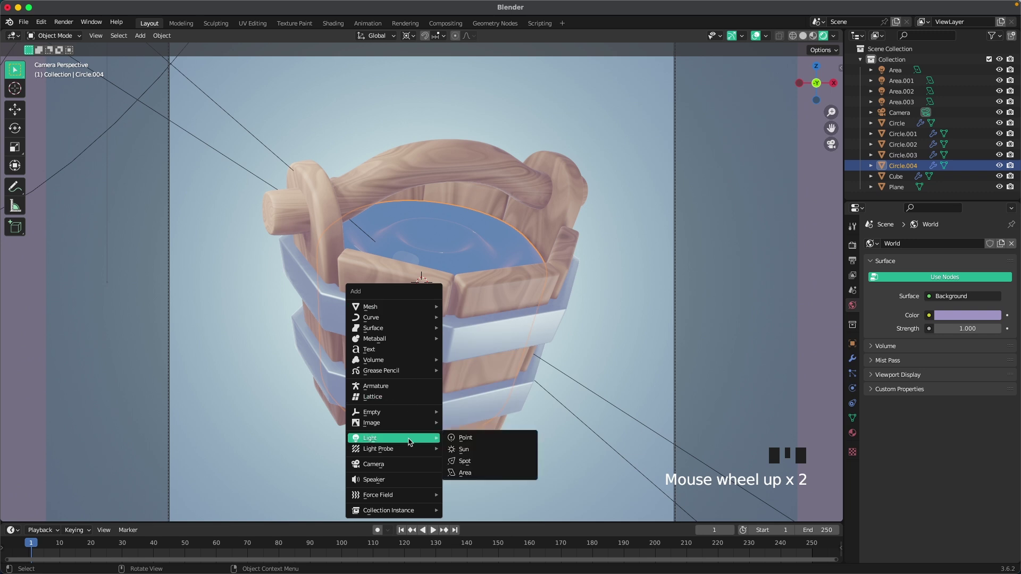
{"action": "left_click", "coordinate": [468, 473]}
{"action": "key", "text": "g"}
{"action": "key", "text": "z"}
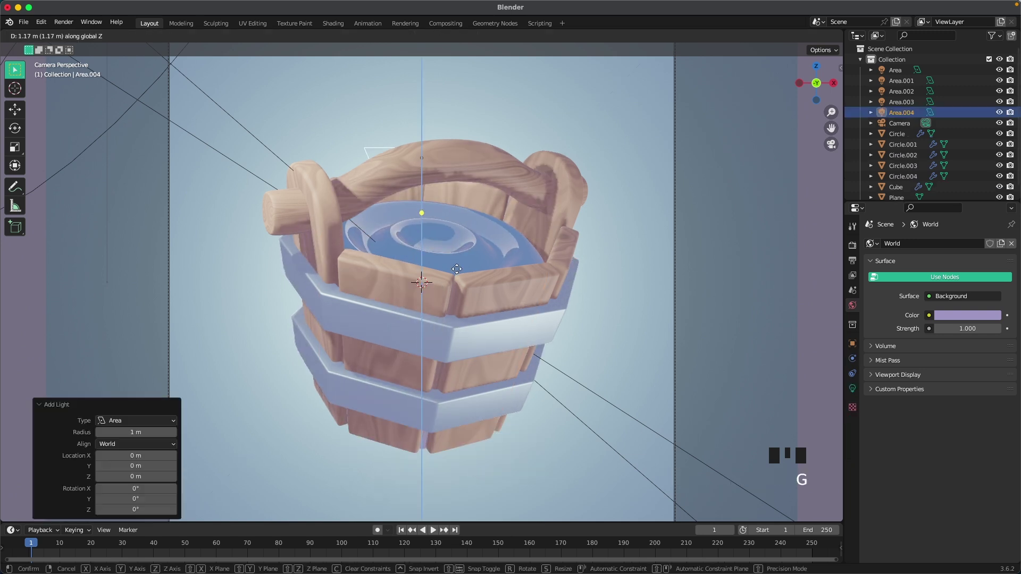
{"action": "left_click", "coordinate": [450, 258]}
Tilt the new area light about 36° around global X and shift it about -0.13 m along its local Z axis.
{"action": "middle_click_drag", "start_coordinate": [450, 258], "coordinate": [423, 150]}
{"action": "key", "text": "r"}
{"action": "key", "text": "x"}
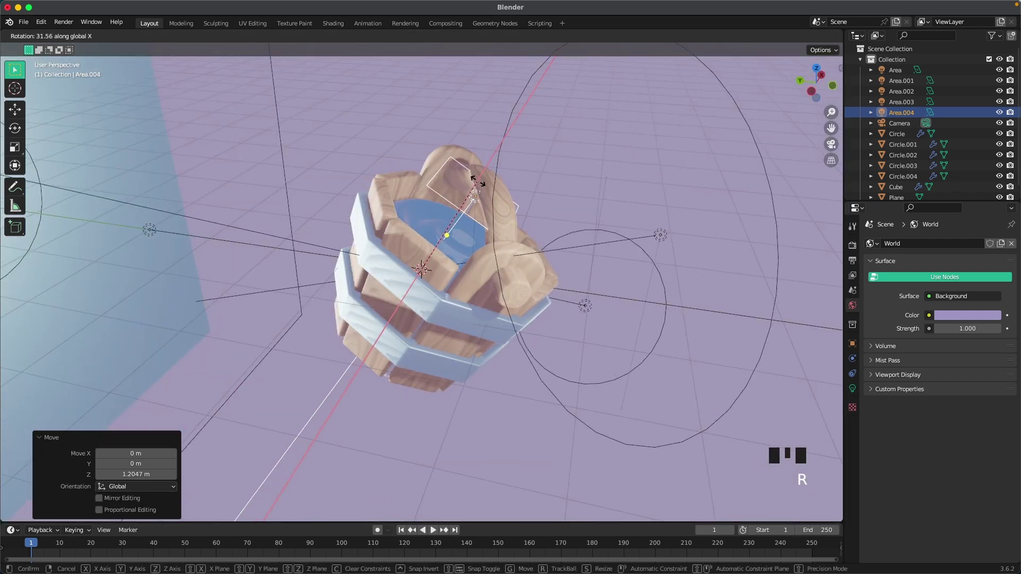
{"action": "left_click", "coordinate": [475, 181]}
{"action": "key", "text": "g"}
{"action": "key", "text": "z"}
{"action": "key", "text": "z"}
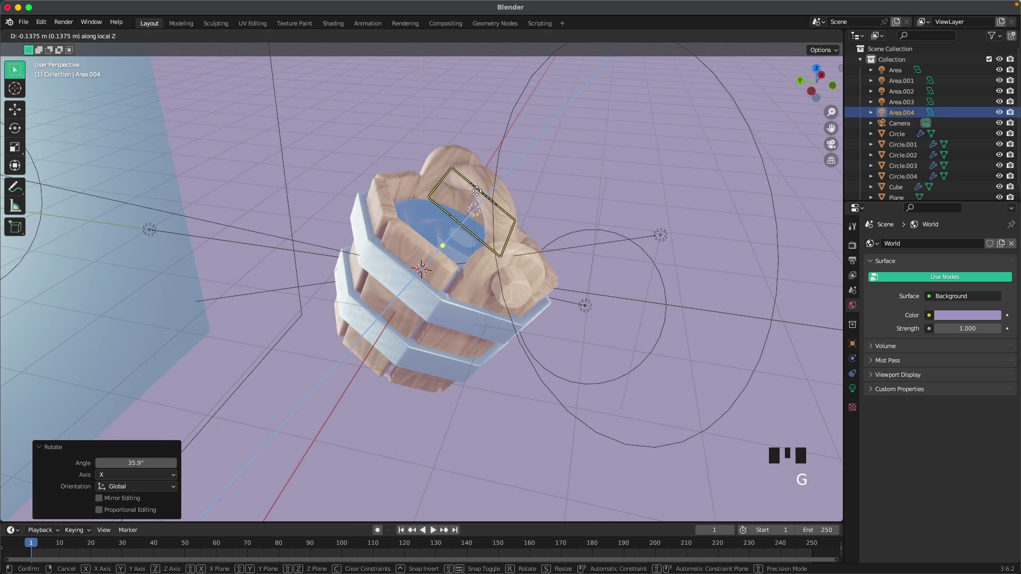
{"action": "left_click", "coordinate": [476, 191]}
{"action": "middle_click_drag", "start_coordinate": [476, 192], "coordinate": [511, 234]}
{"action": "key", "text": "grave"}
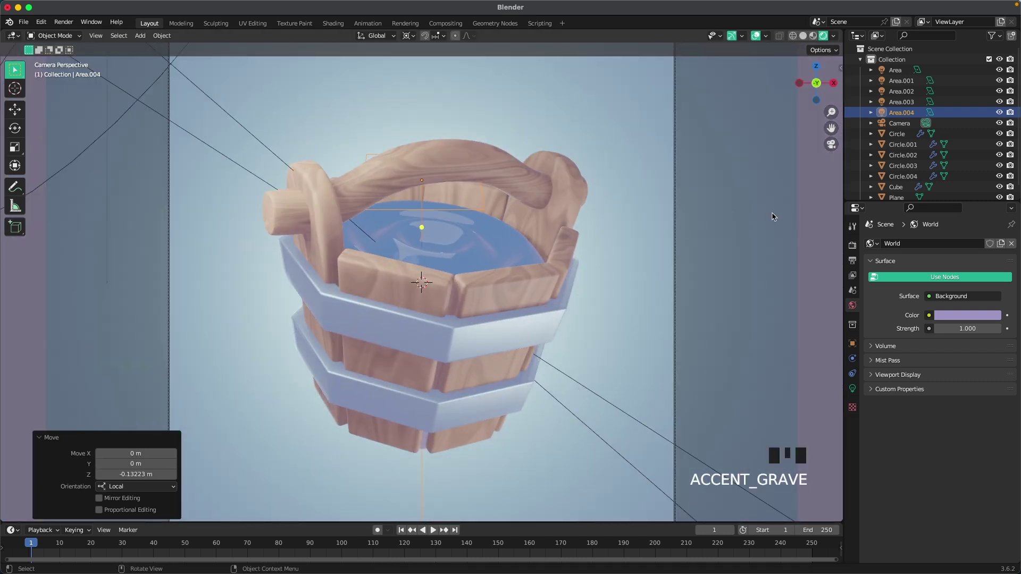
{"action": "left_click", "coordinate": [802, 236]}
{"action": "scroll", "coordinate": [801, 236], "scroll_direction": "down", "scroll_amount": 3}
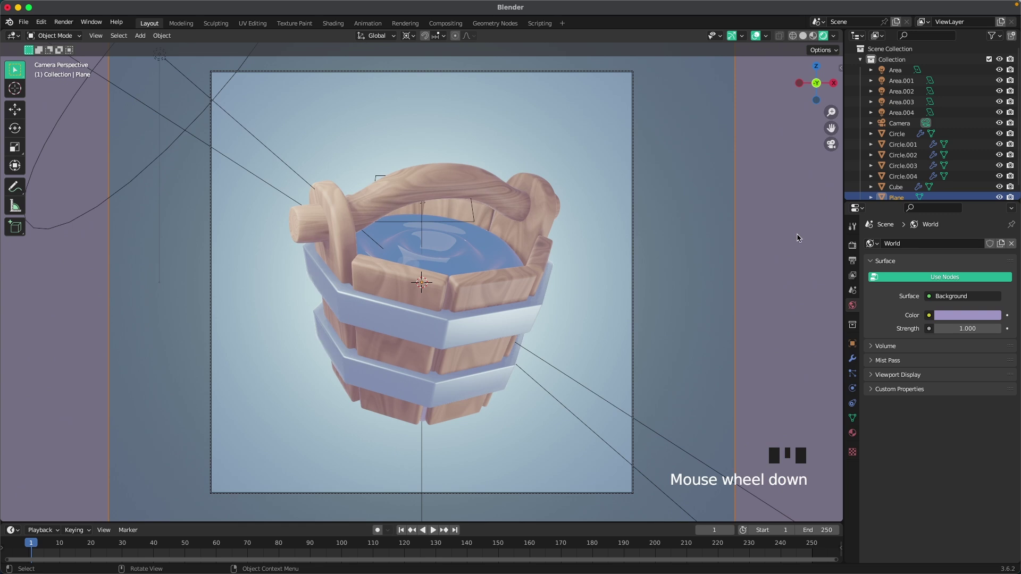
Set the scene's Color Management look to Medium High Contrast.
{"action": "left_click", "coordinate": [852, 245]}
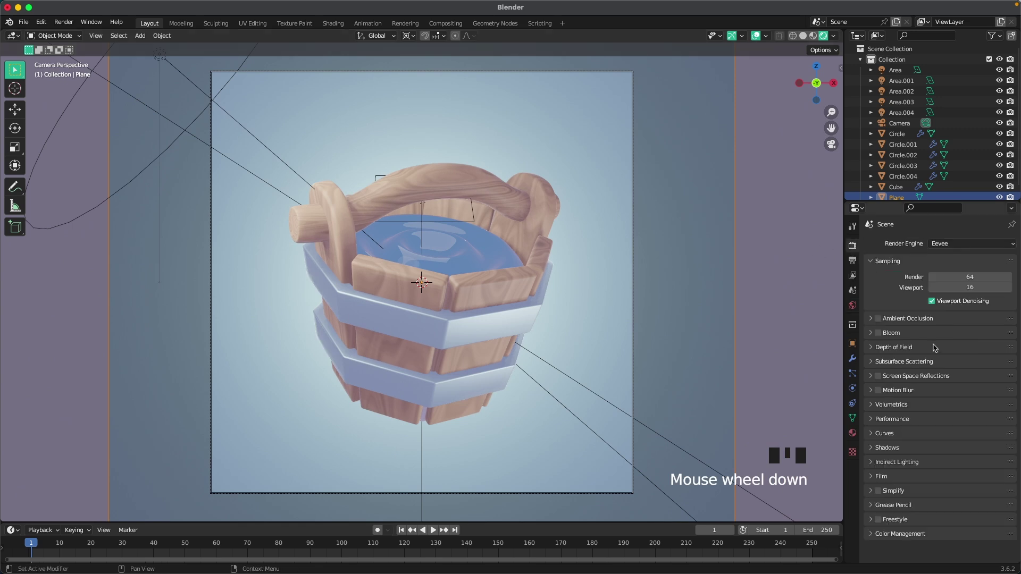
{"action": "left_click", "coordinate": [901, 534]}
{"action": "scroll", "coordinate": [912, 505], "scroll_direction": "down", "scroll_amount": 3}
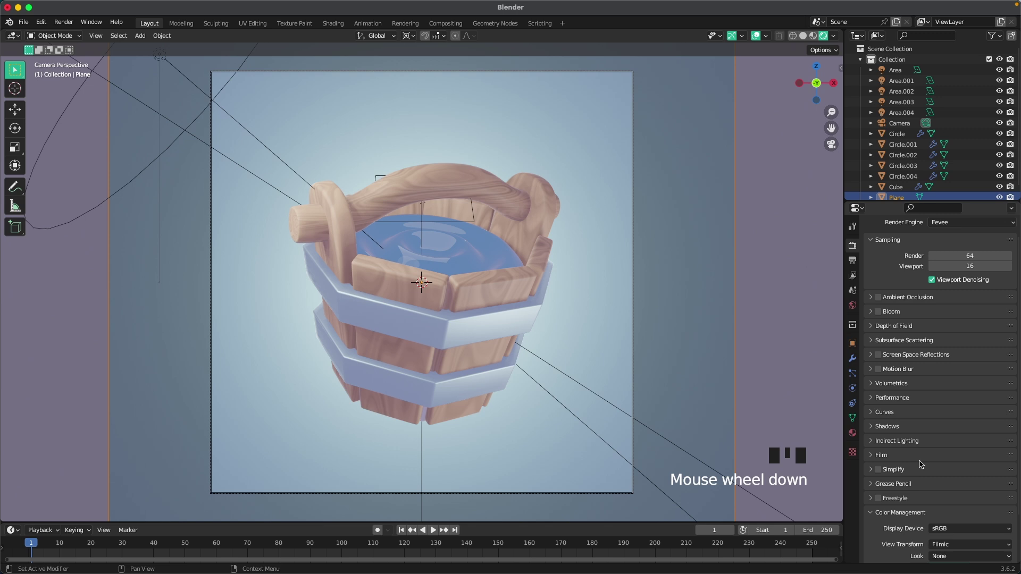
{"action": "left_click", "coordinate": [941, 500]}
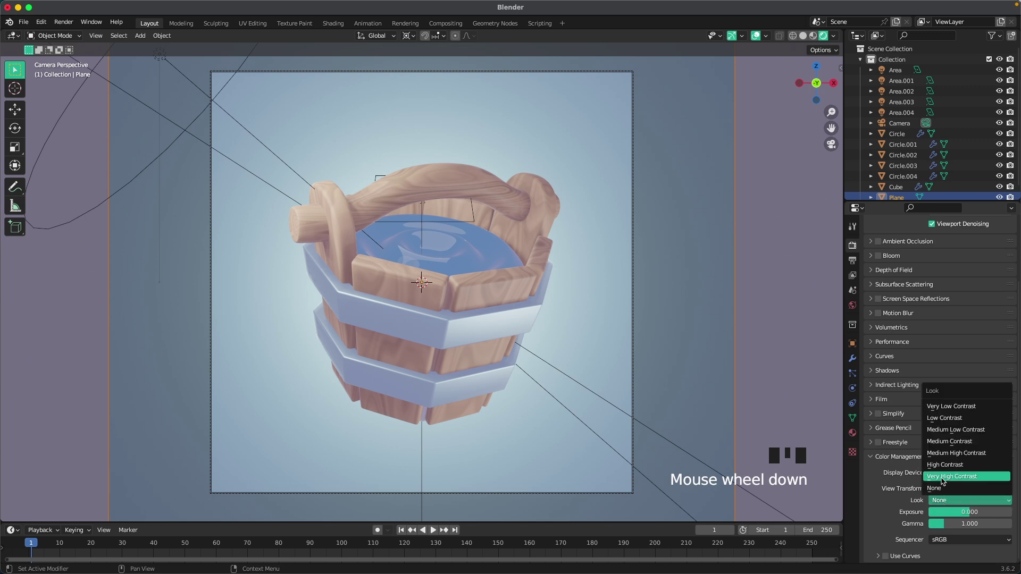
{"action": "left_click", "coordinate": [940, 455]}
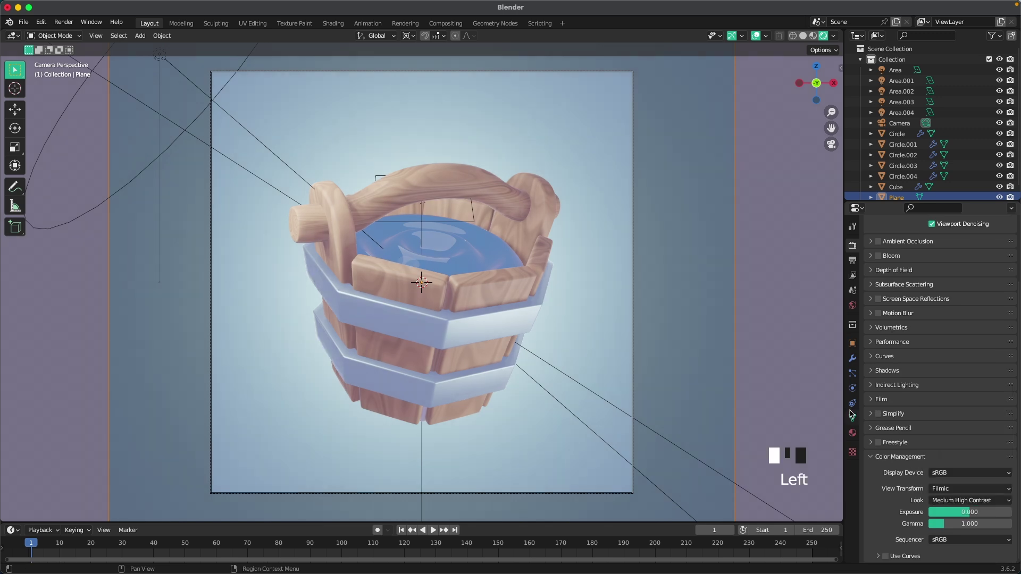
{"action": "left_click", "coordinate": [772, 289]}
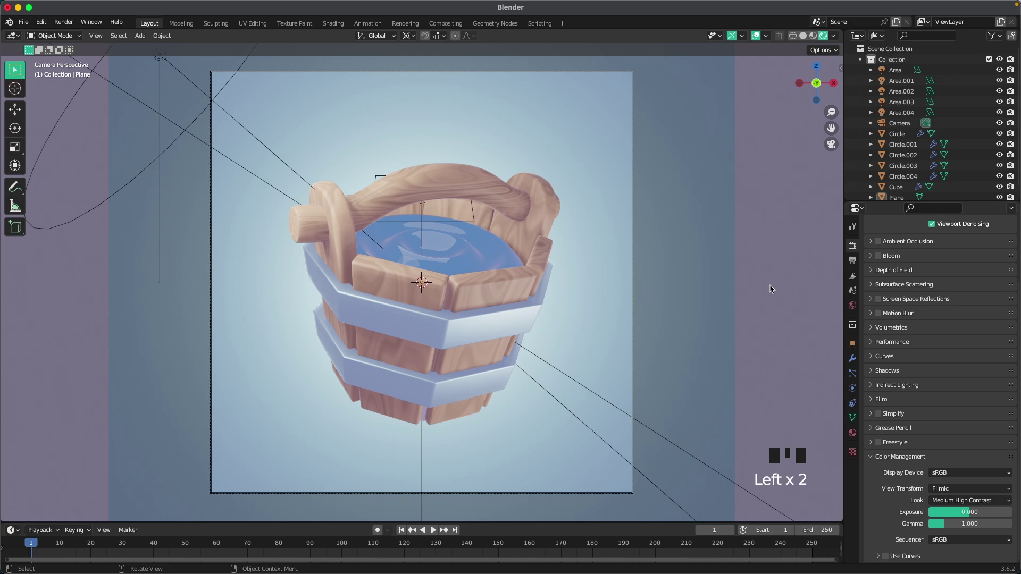